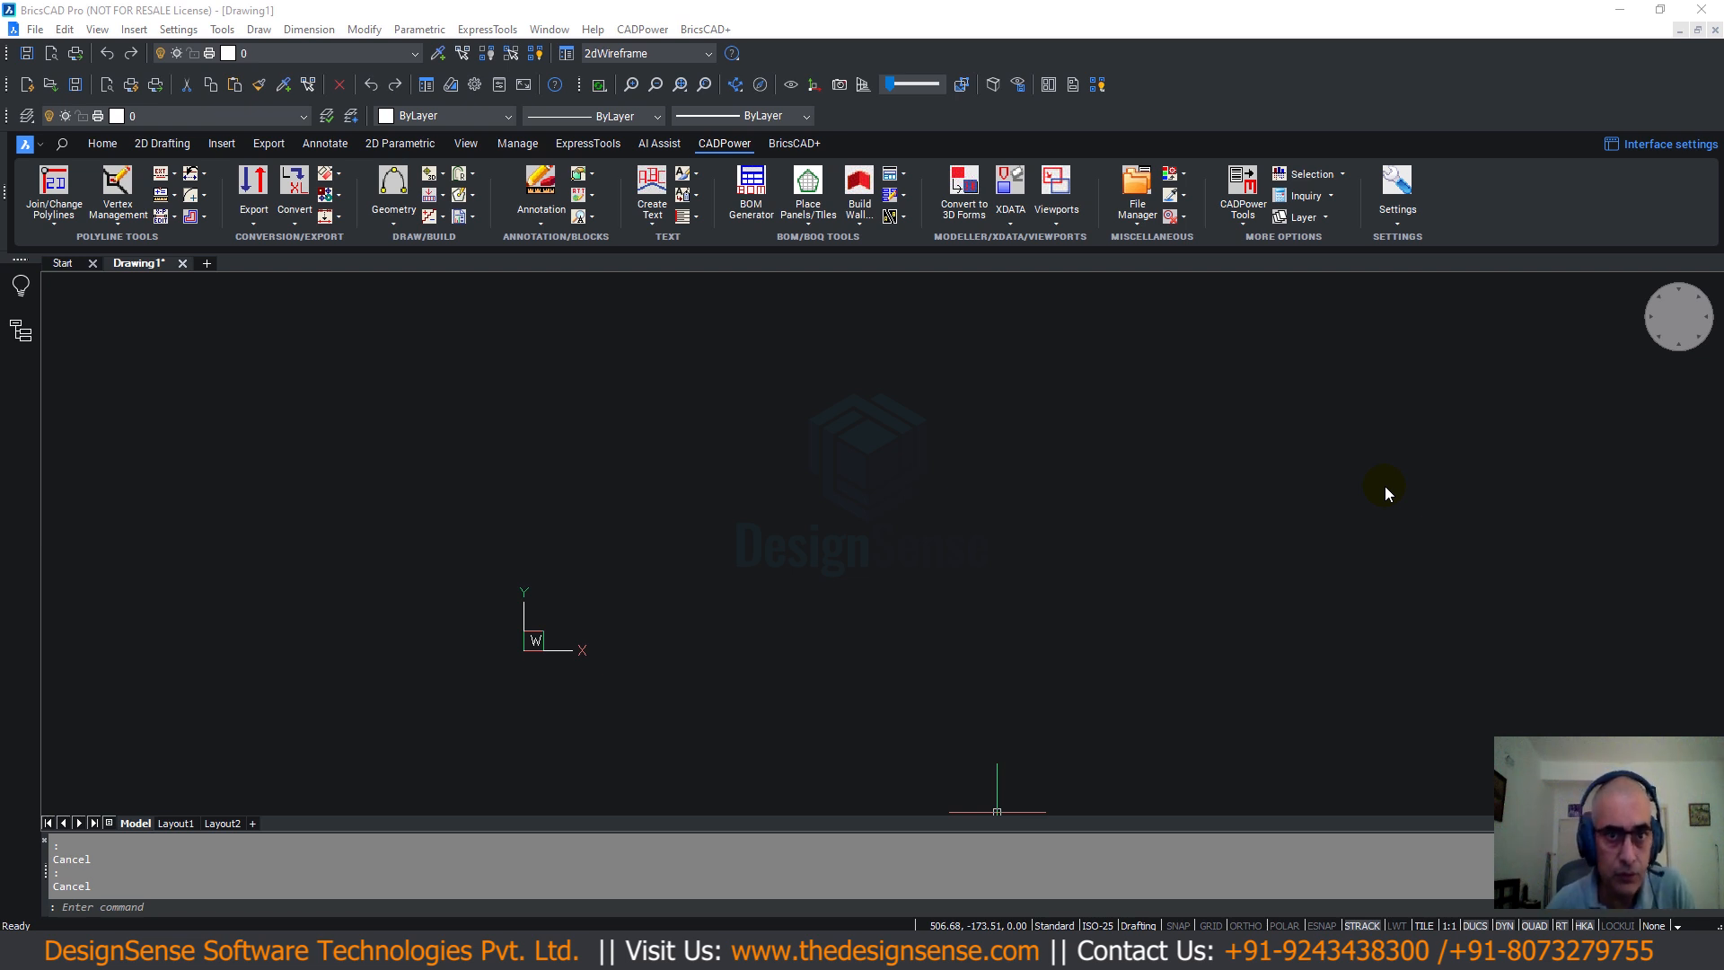
Browse the CADPower add-on menu and close it without running a command.
{"action": "left_click", "coordinate": [639, 27]}
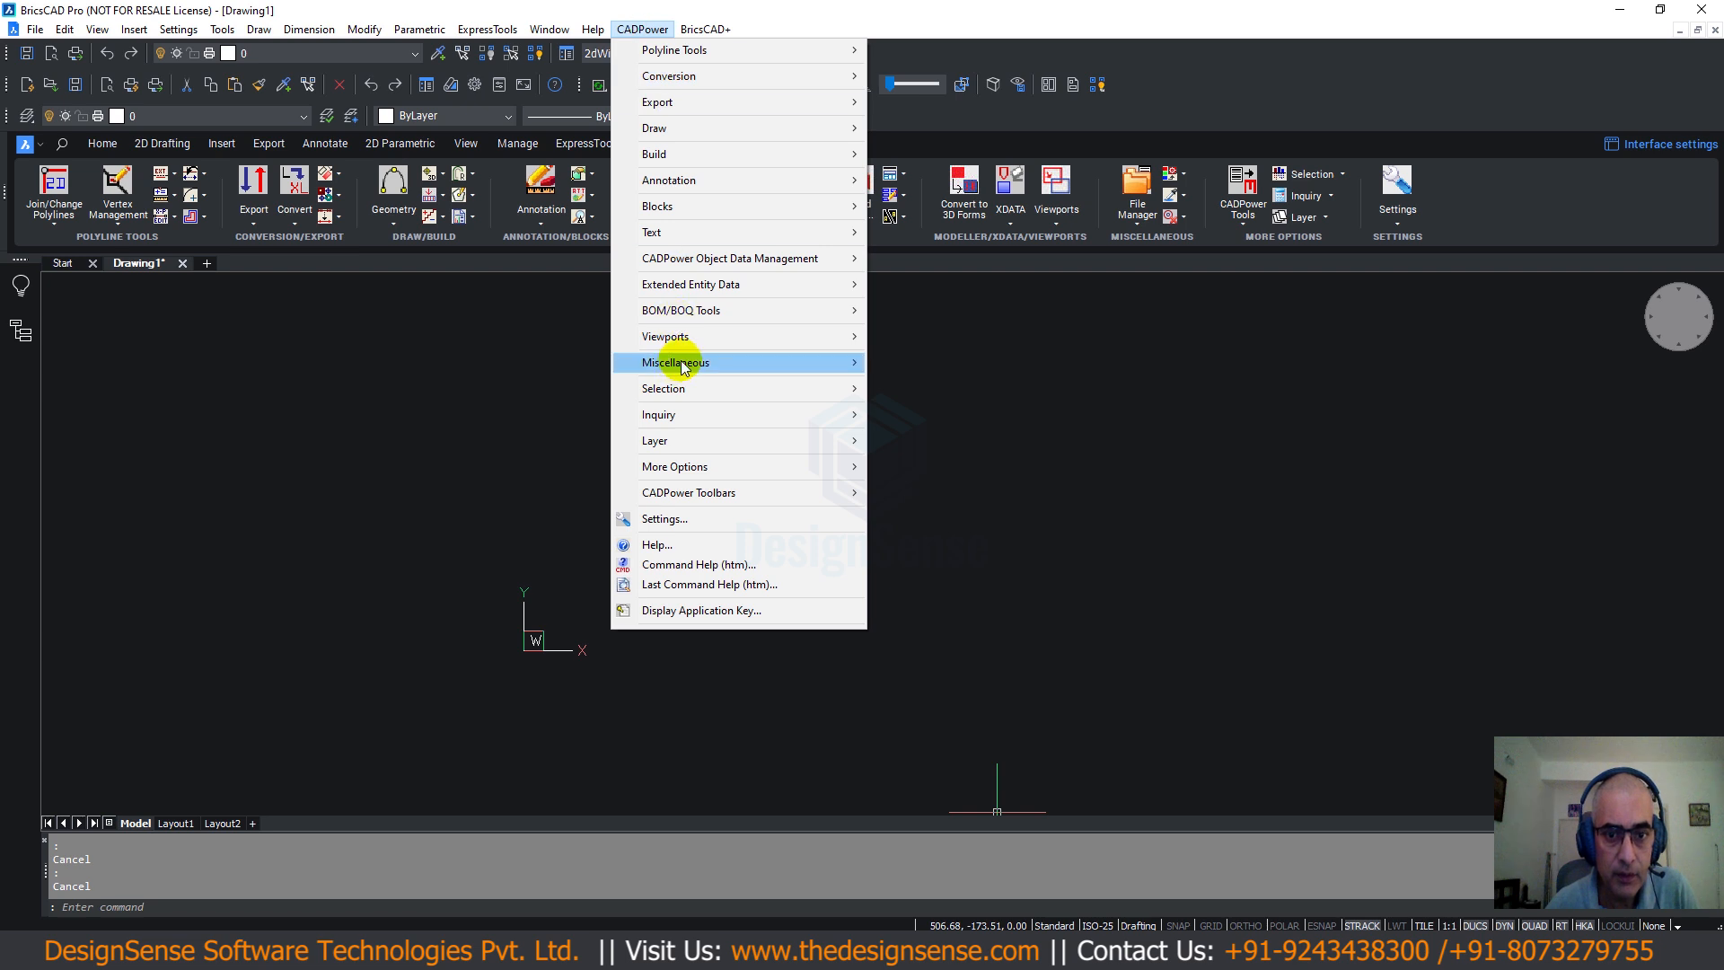
{"action": "mouse_move", "coordinate": [682, 309]}
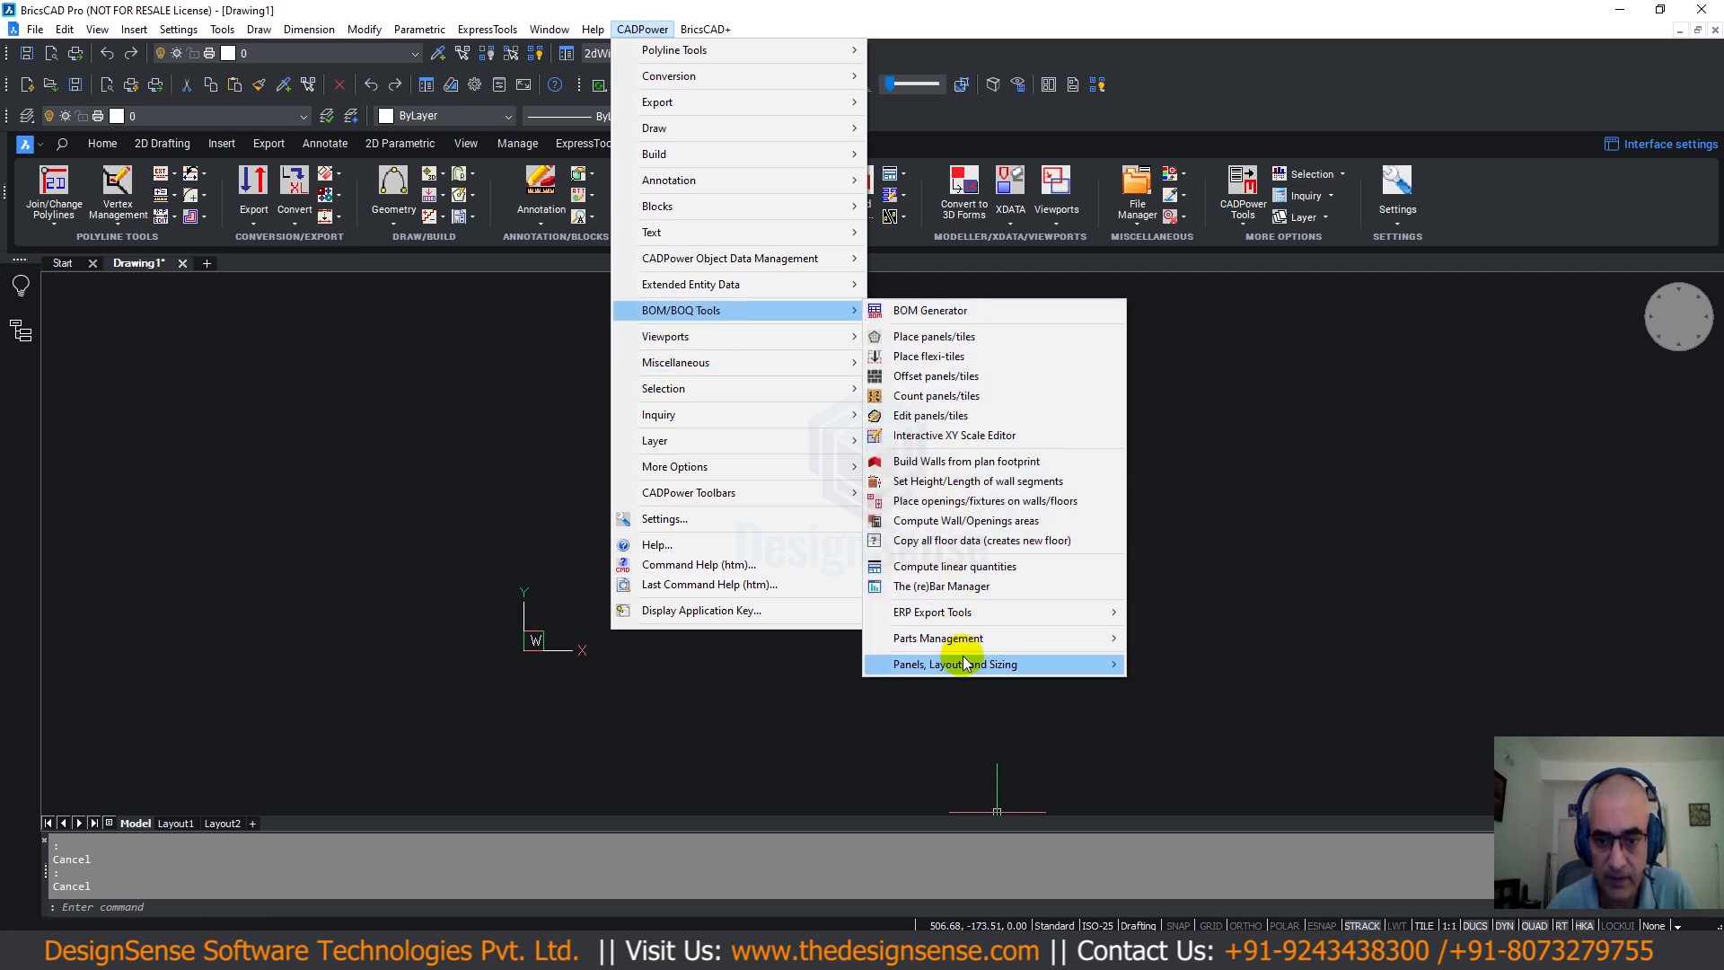
{"action": "mouse_move", "coordinate": [966, 664]}
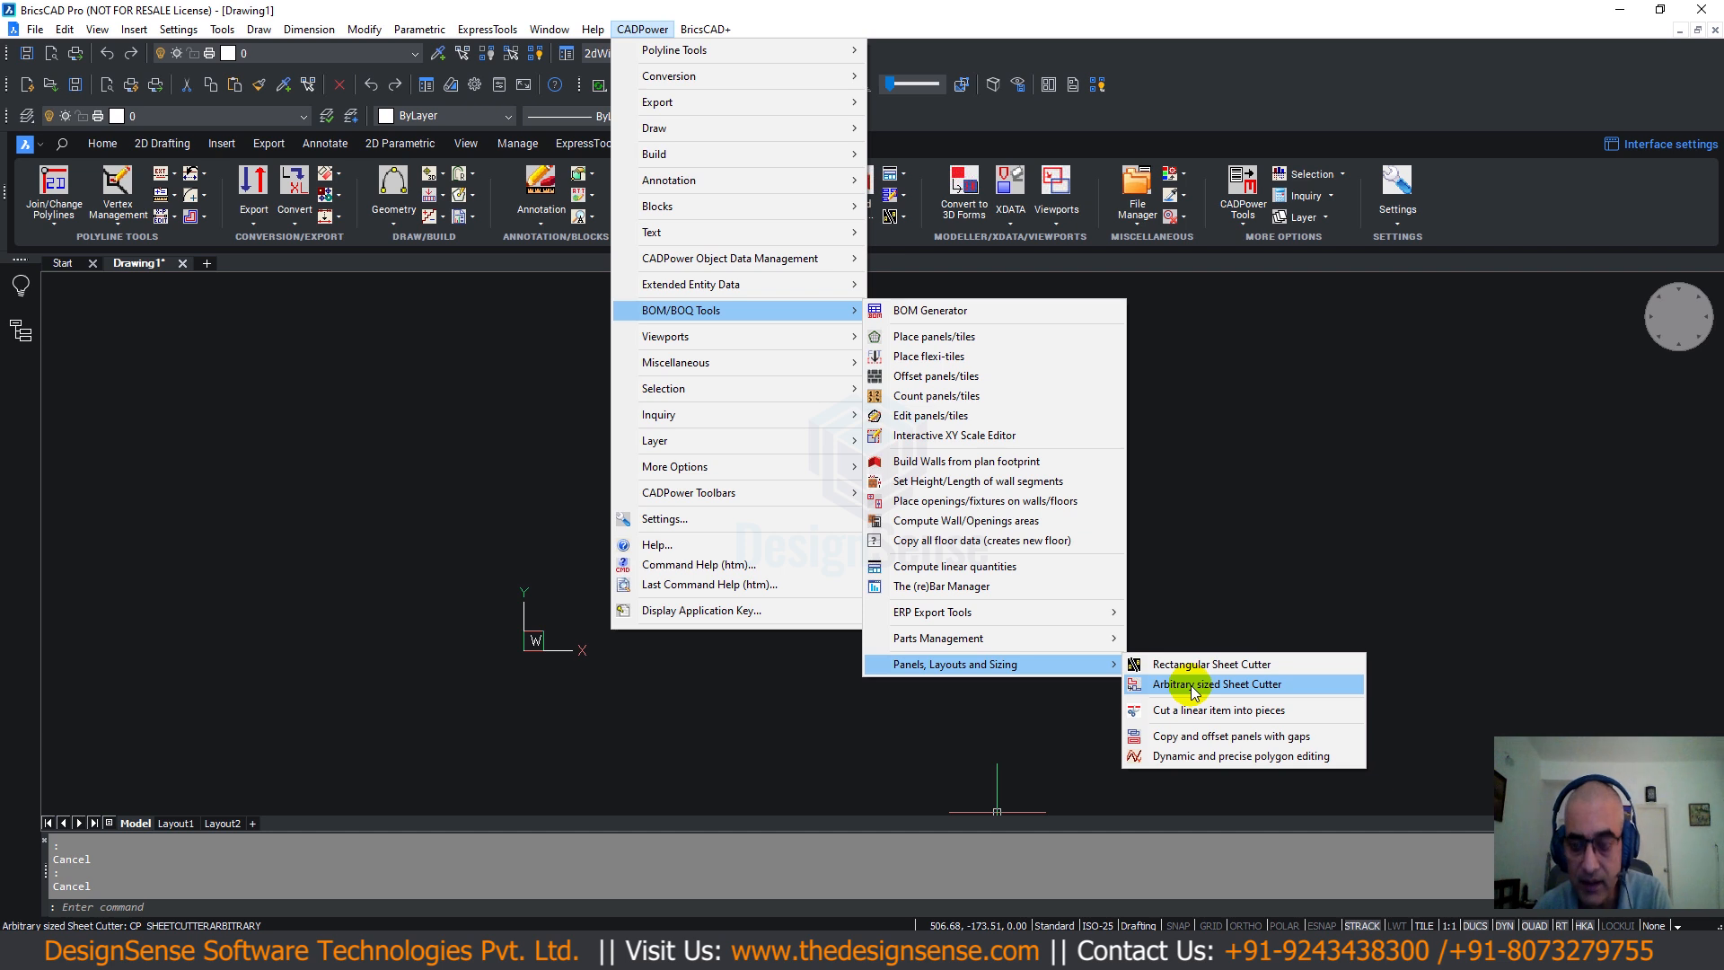
{"action": "key", "text": "Escape"}
{"action": "key", "text": "Escape"}
{"action": "key", "text": "Escape"}
{"action": "key", "text": "Escape"}
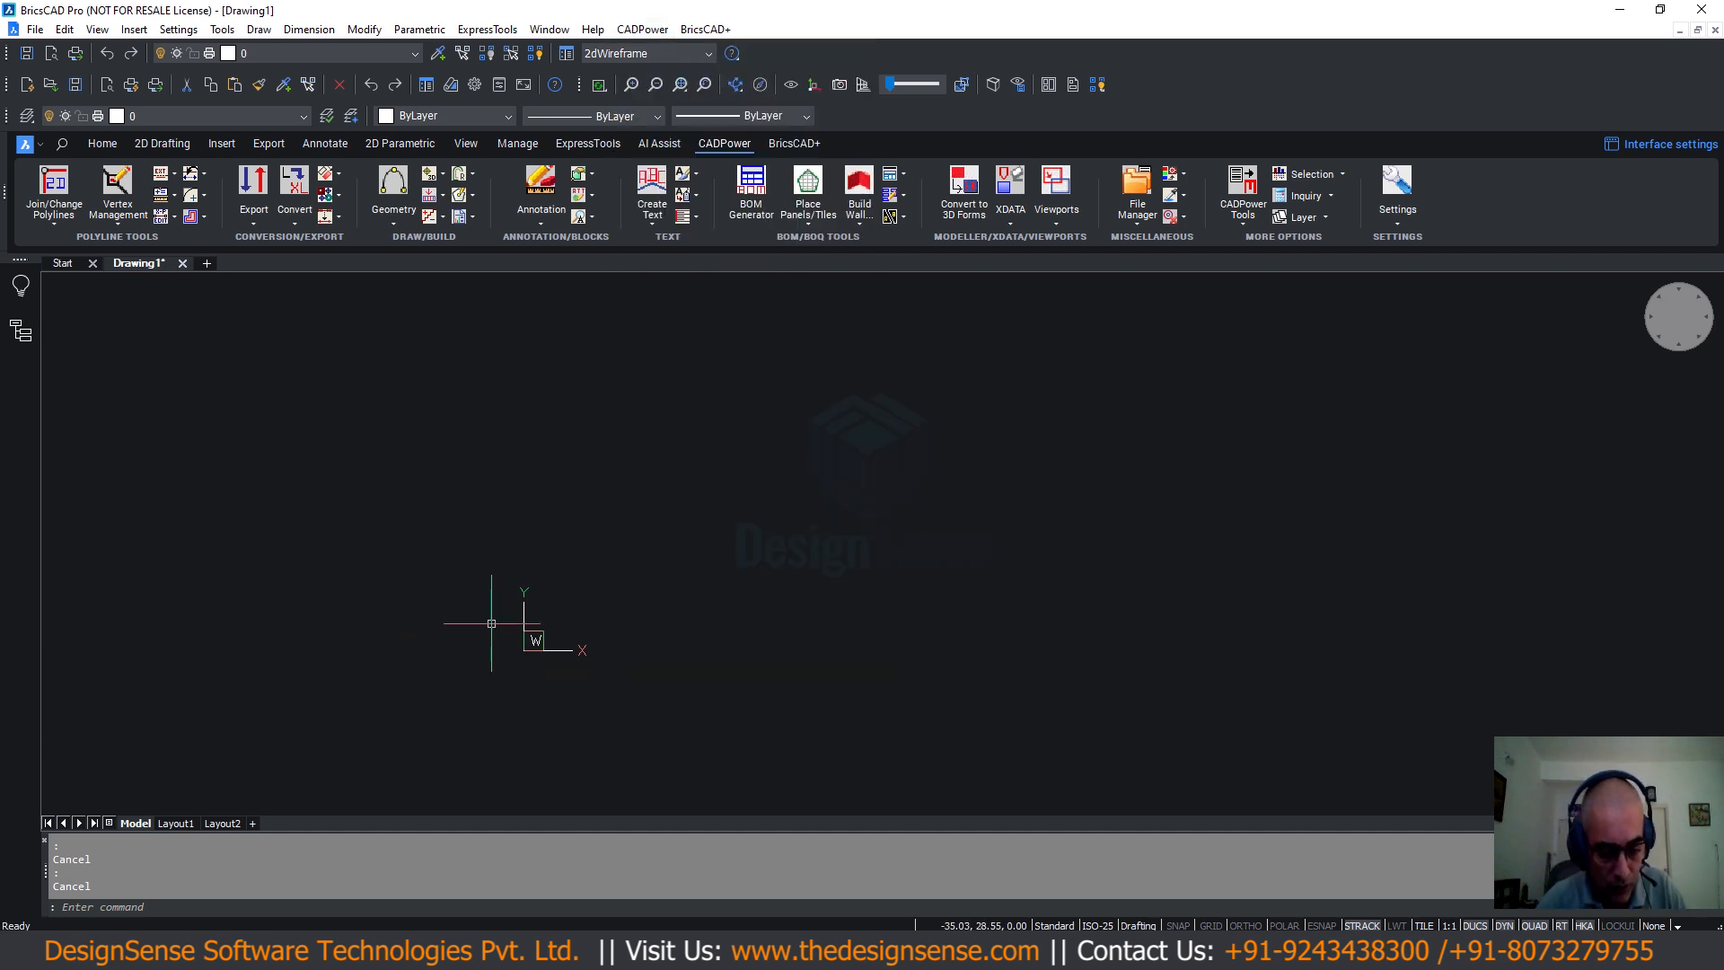
Draw a rectangle by picking its two opposite corners.
{"action": "key", "text": "Return"}
{"action": "left_click", "coordinate": [533, 359]}
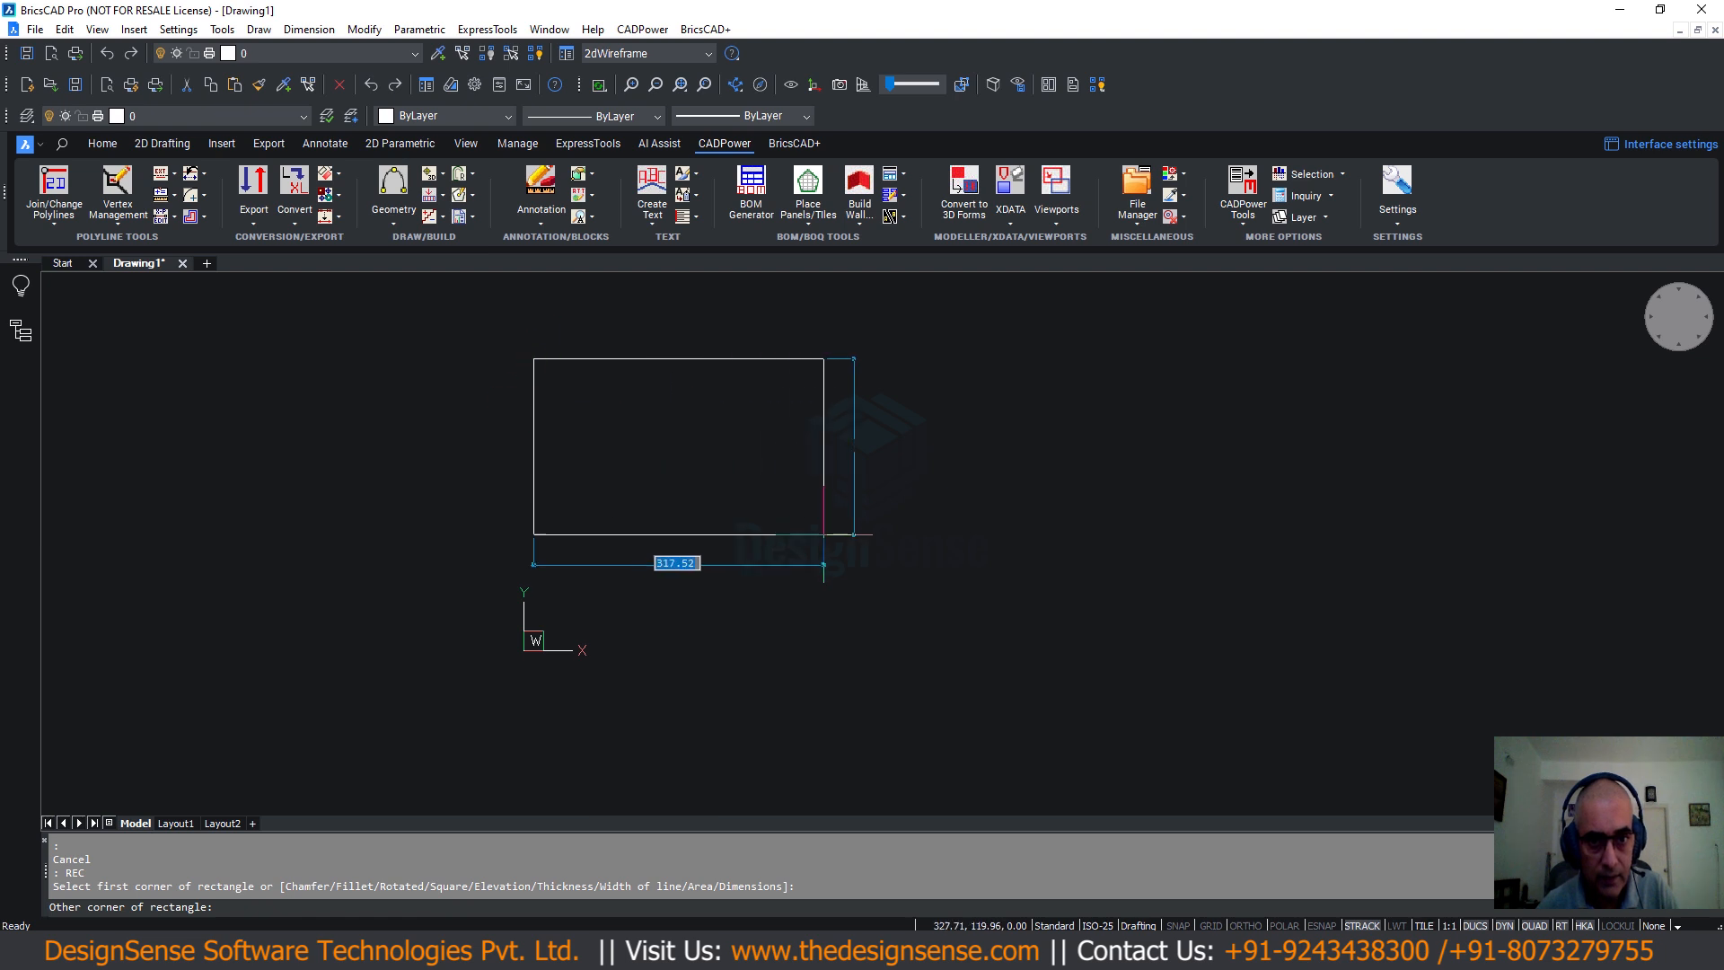
{"action": "left_click", "coordinate": [858, 559]}
Draw a closed eight-vertex irregular polyline with PL to the right of the rectangle.
{"action": "type", "text": "pl"}
{"action": "key", "text": "Return"}
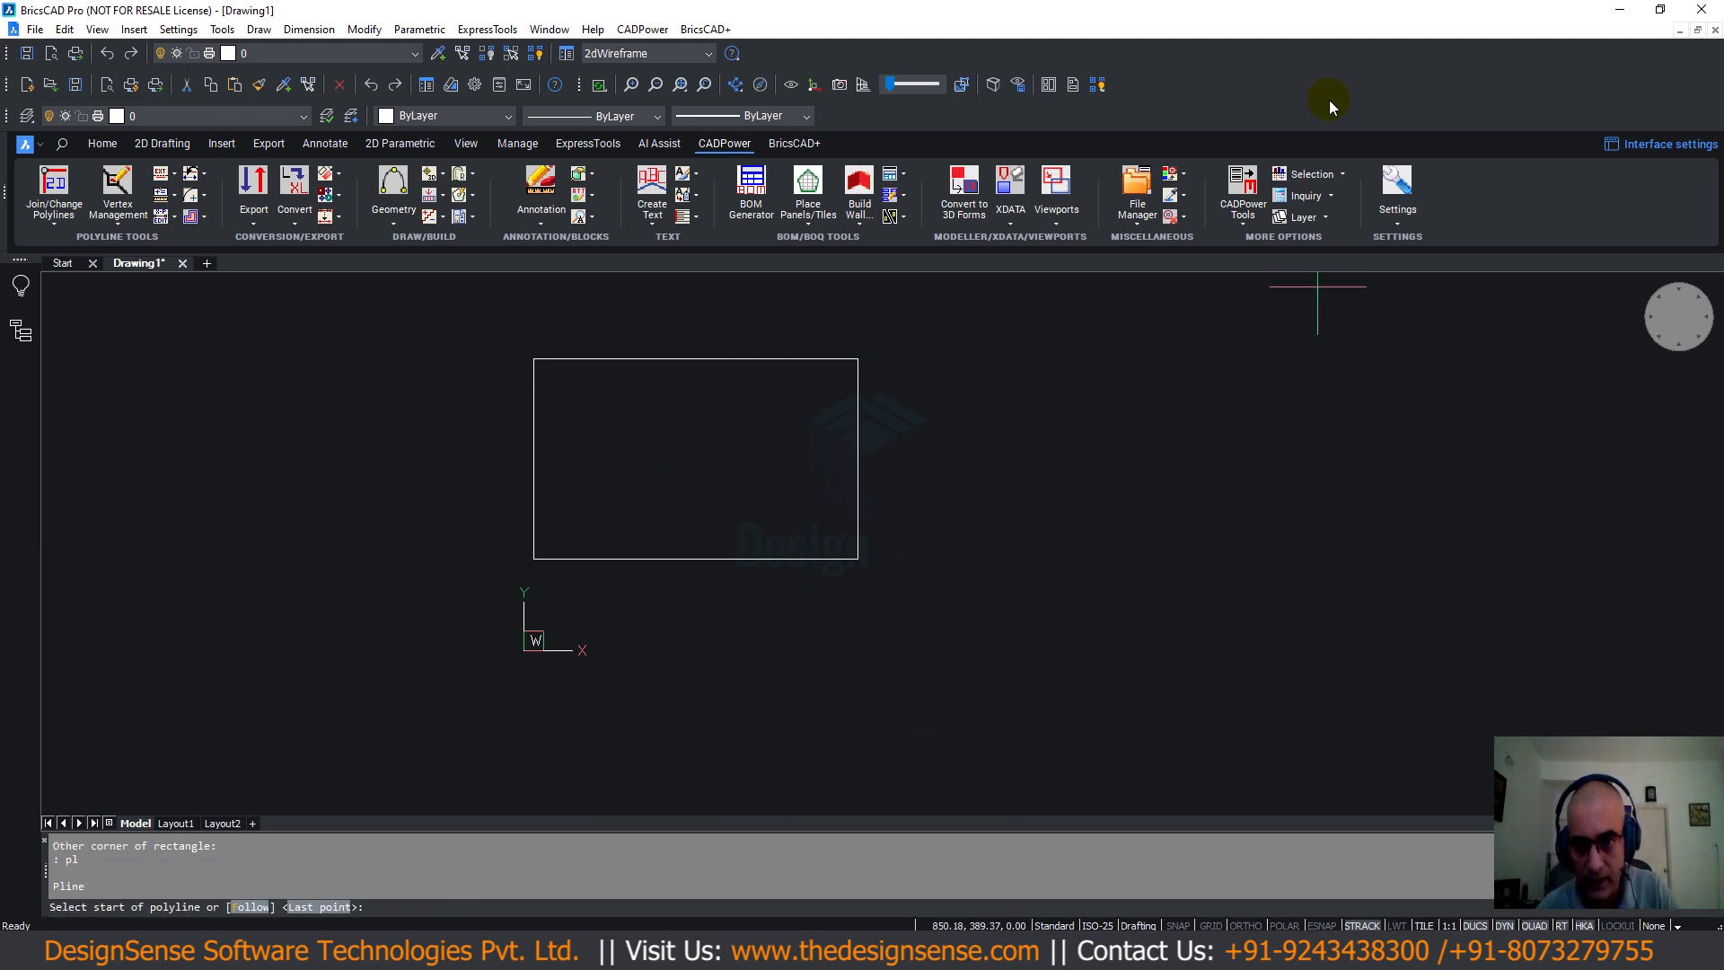
{"action": "left_click", "coordinate": [1197, 321]}
{"action": "left_click", "coordinate": [1017, 456]}
{"action": "left_click", "coordinate": [1088, 585]}
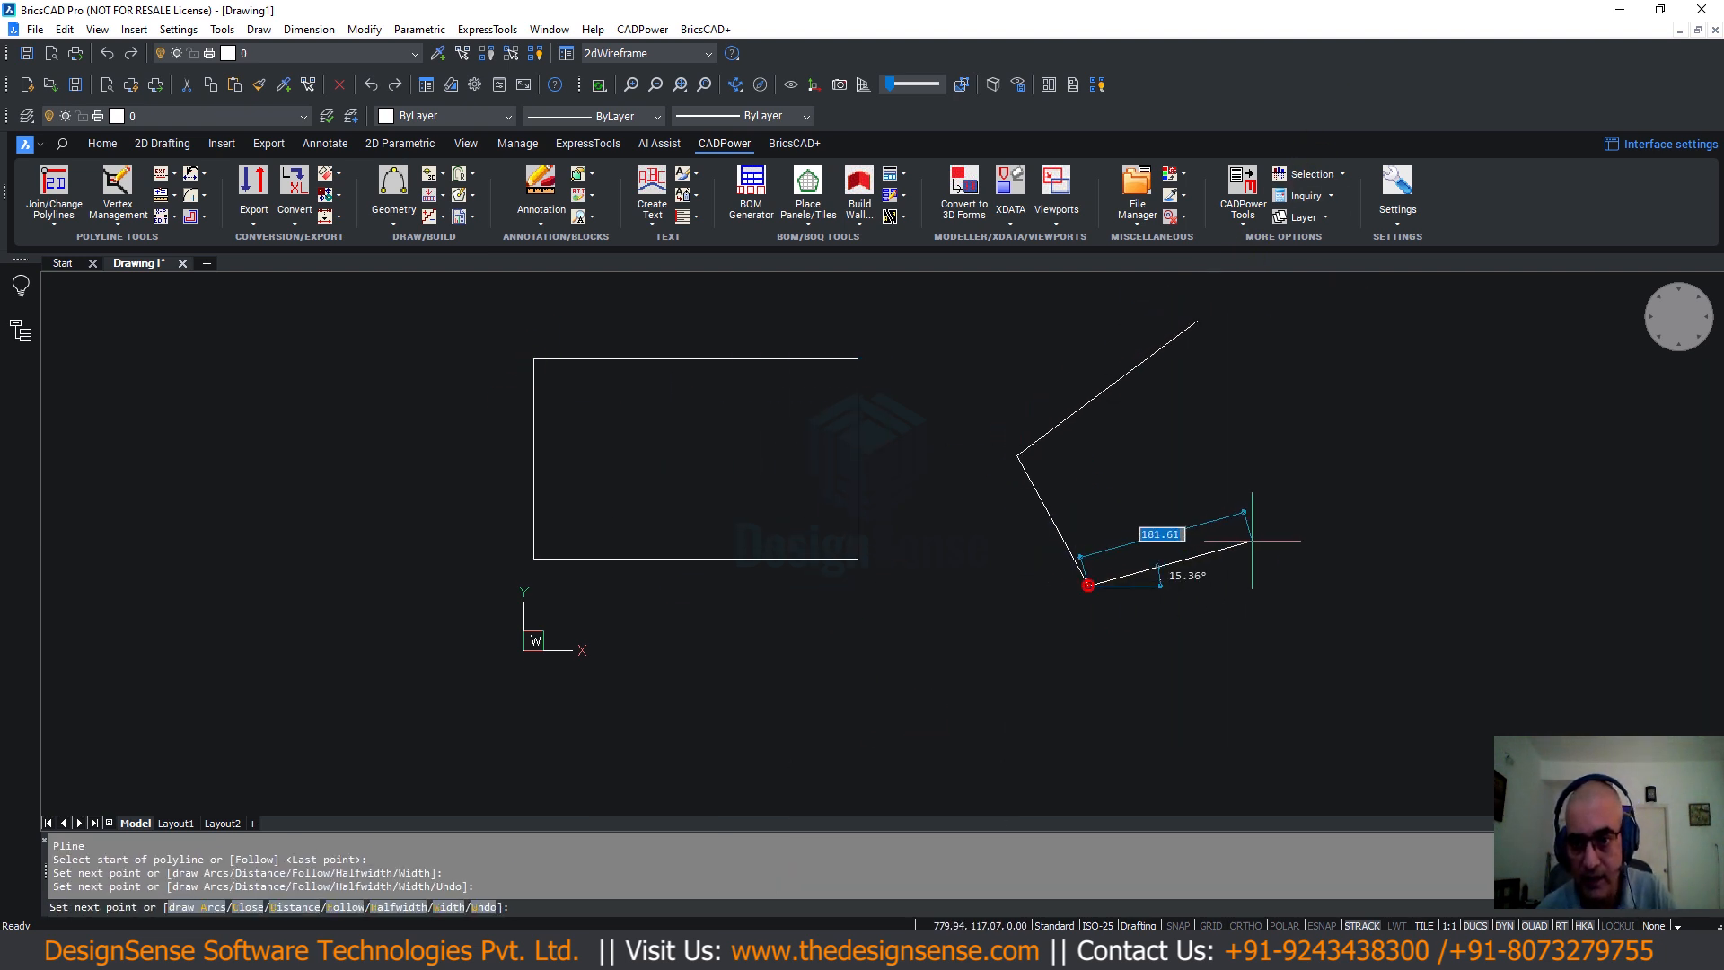
{"action": "left_click", "coordinate": [1251, 541]}
{"action": "left_click", "coordinate": [1318, 651]}
{"action": "left_click", "coordinate": [1553, 641]}
{"action": "left_click", "coordinate": [1548, 405]}
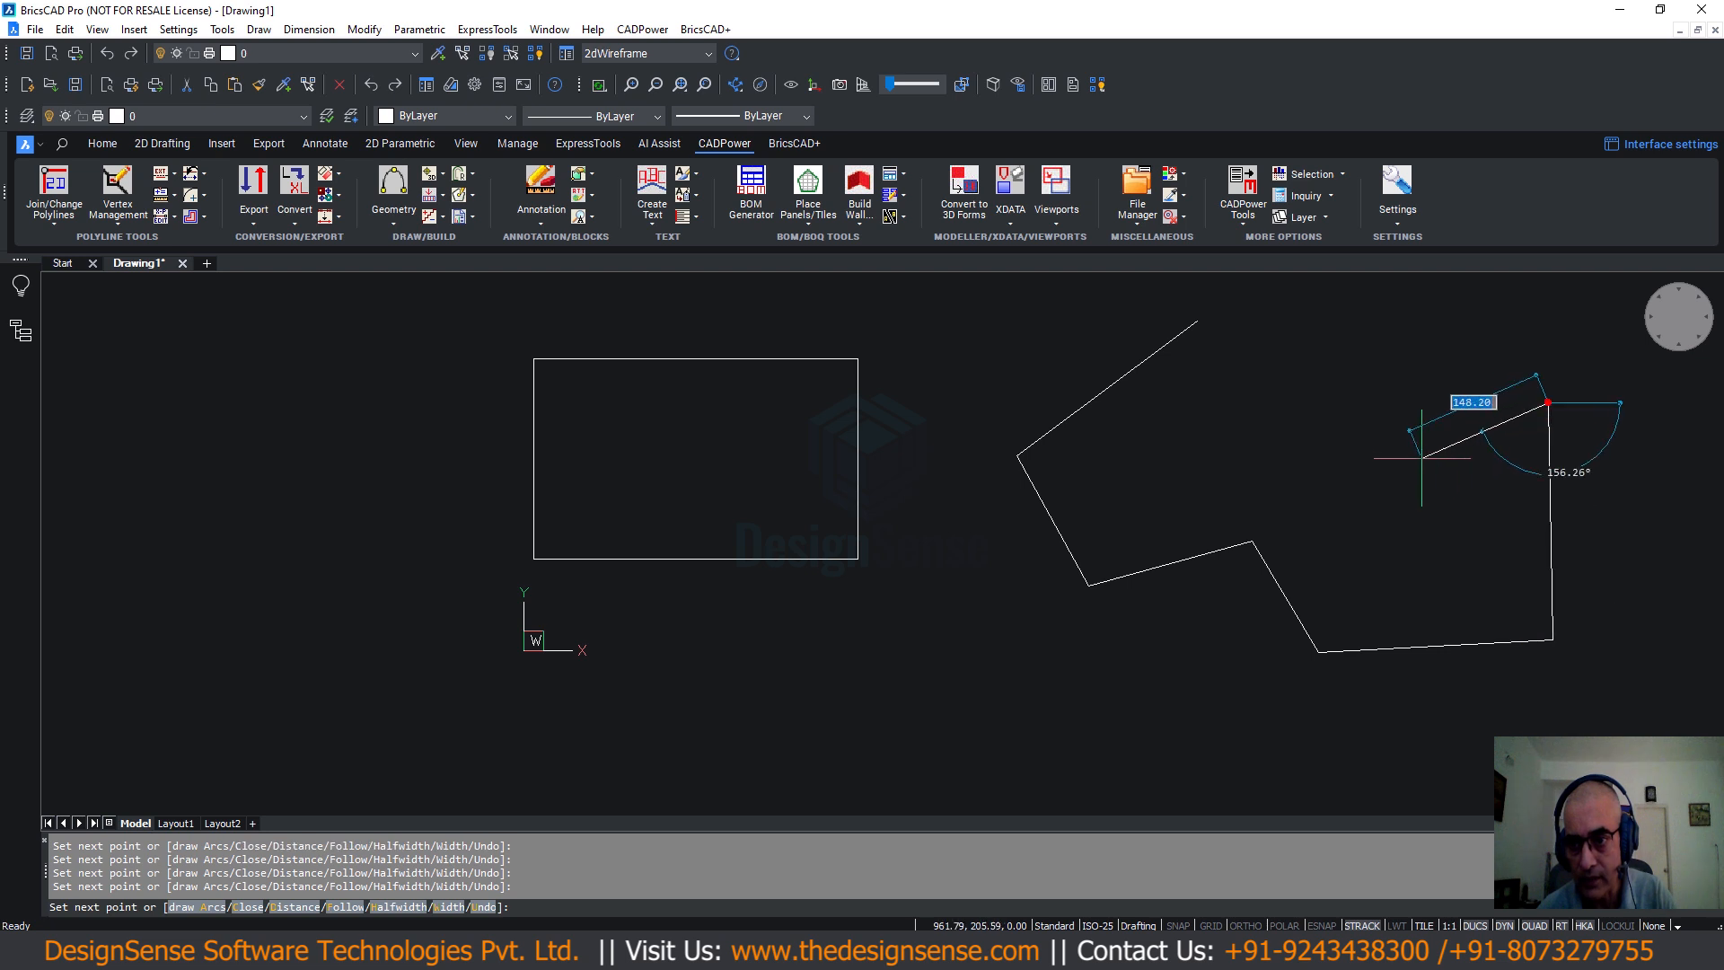
{"action": "left_click", "coordinate": [1418, 458]}
{"action": "left_click", "coordinate": [1327, 336]}
{"action": "type", "text": "c"}
{"action": "key", "text": "Return"}
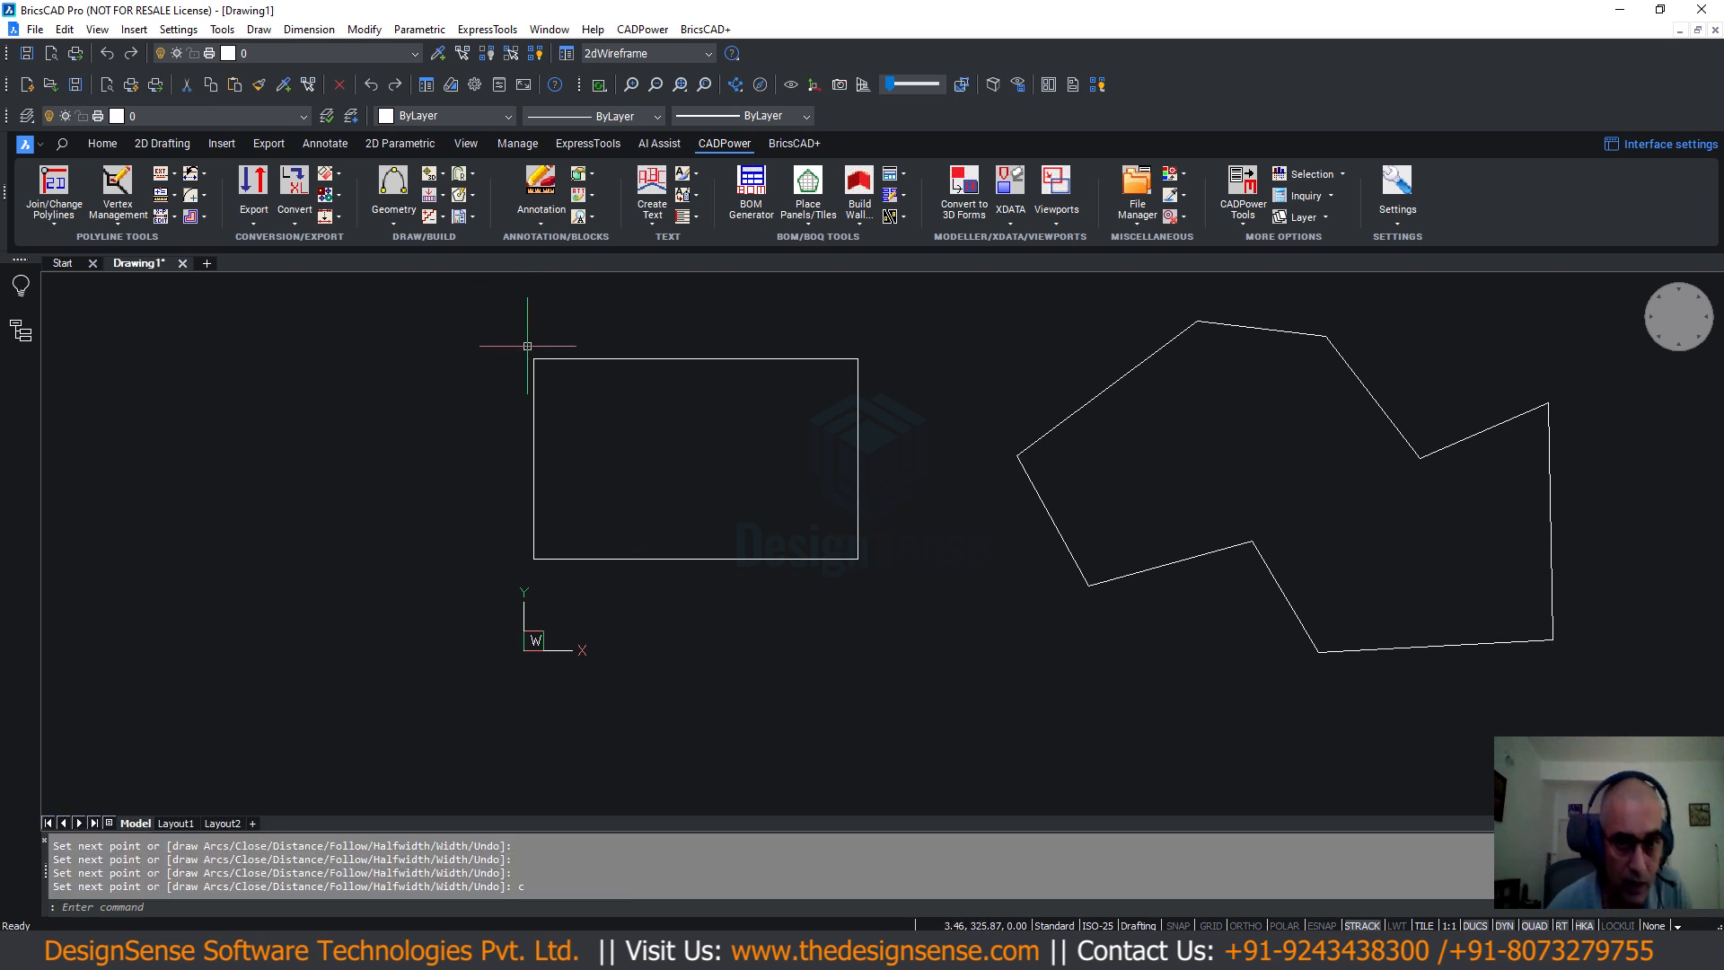
Run the Rectangular Sheet Cutter on the rectangle from a bottom-edge point with a symmetric (S) cut.
{"action": "left_click", "coordinate": [642, 29]}
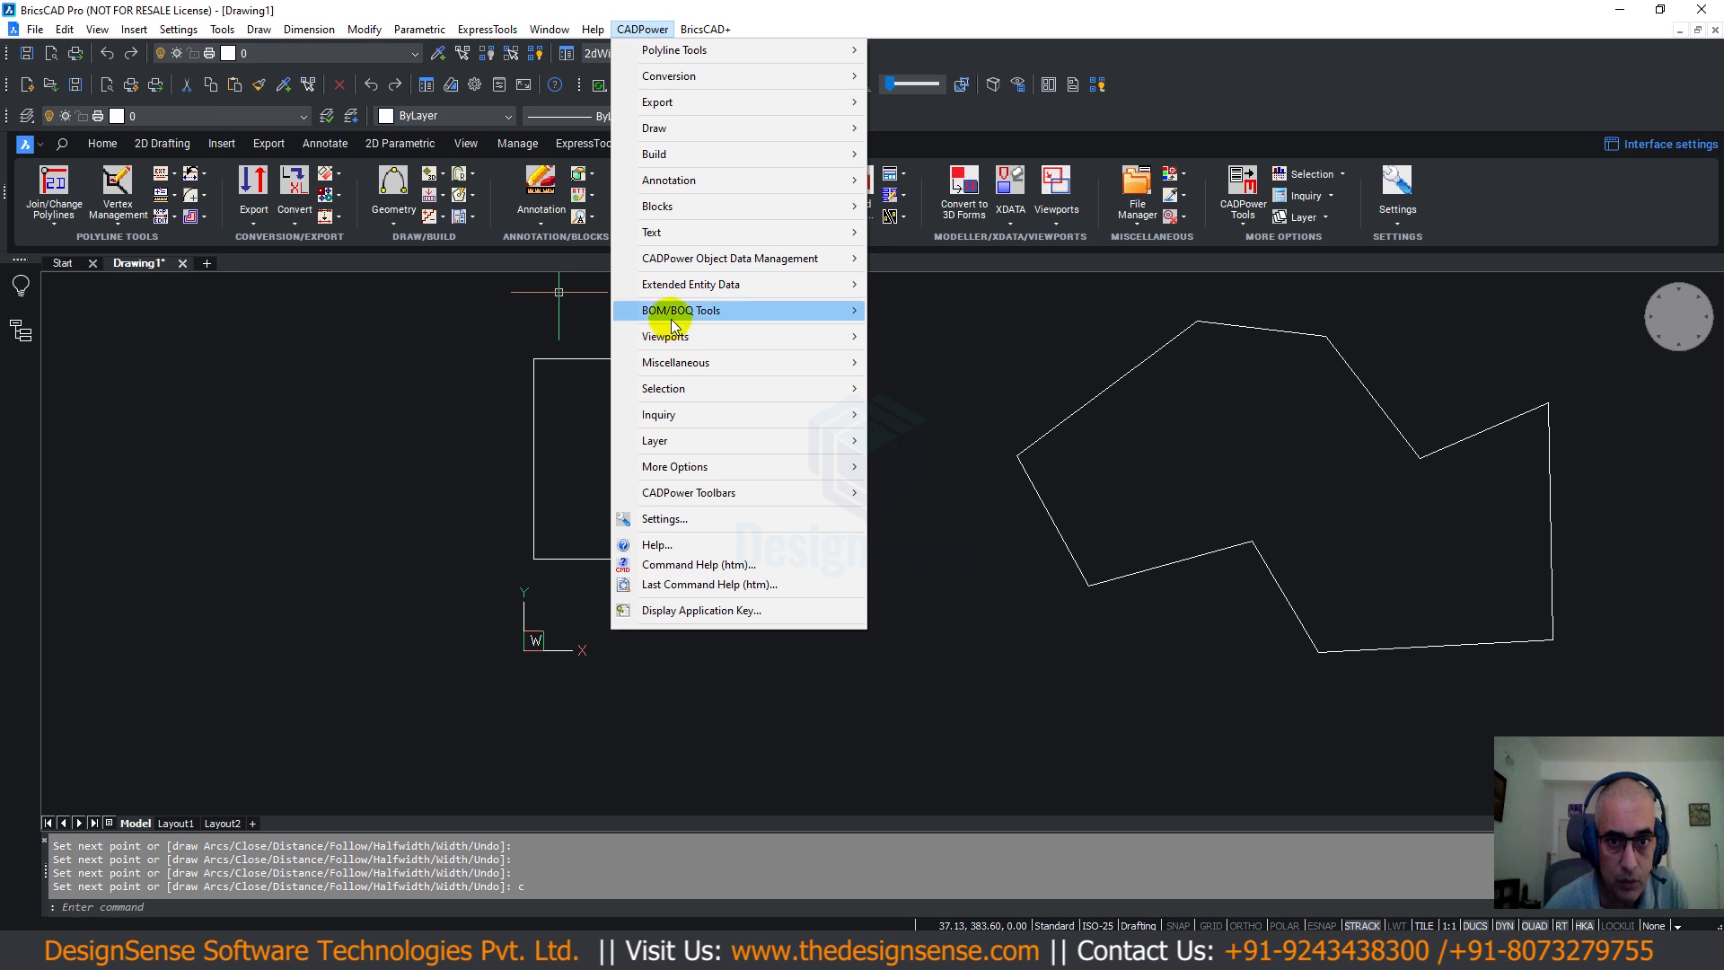
{"action": "mouse_move", "coordinate": [683, 310]}
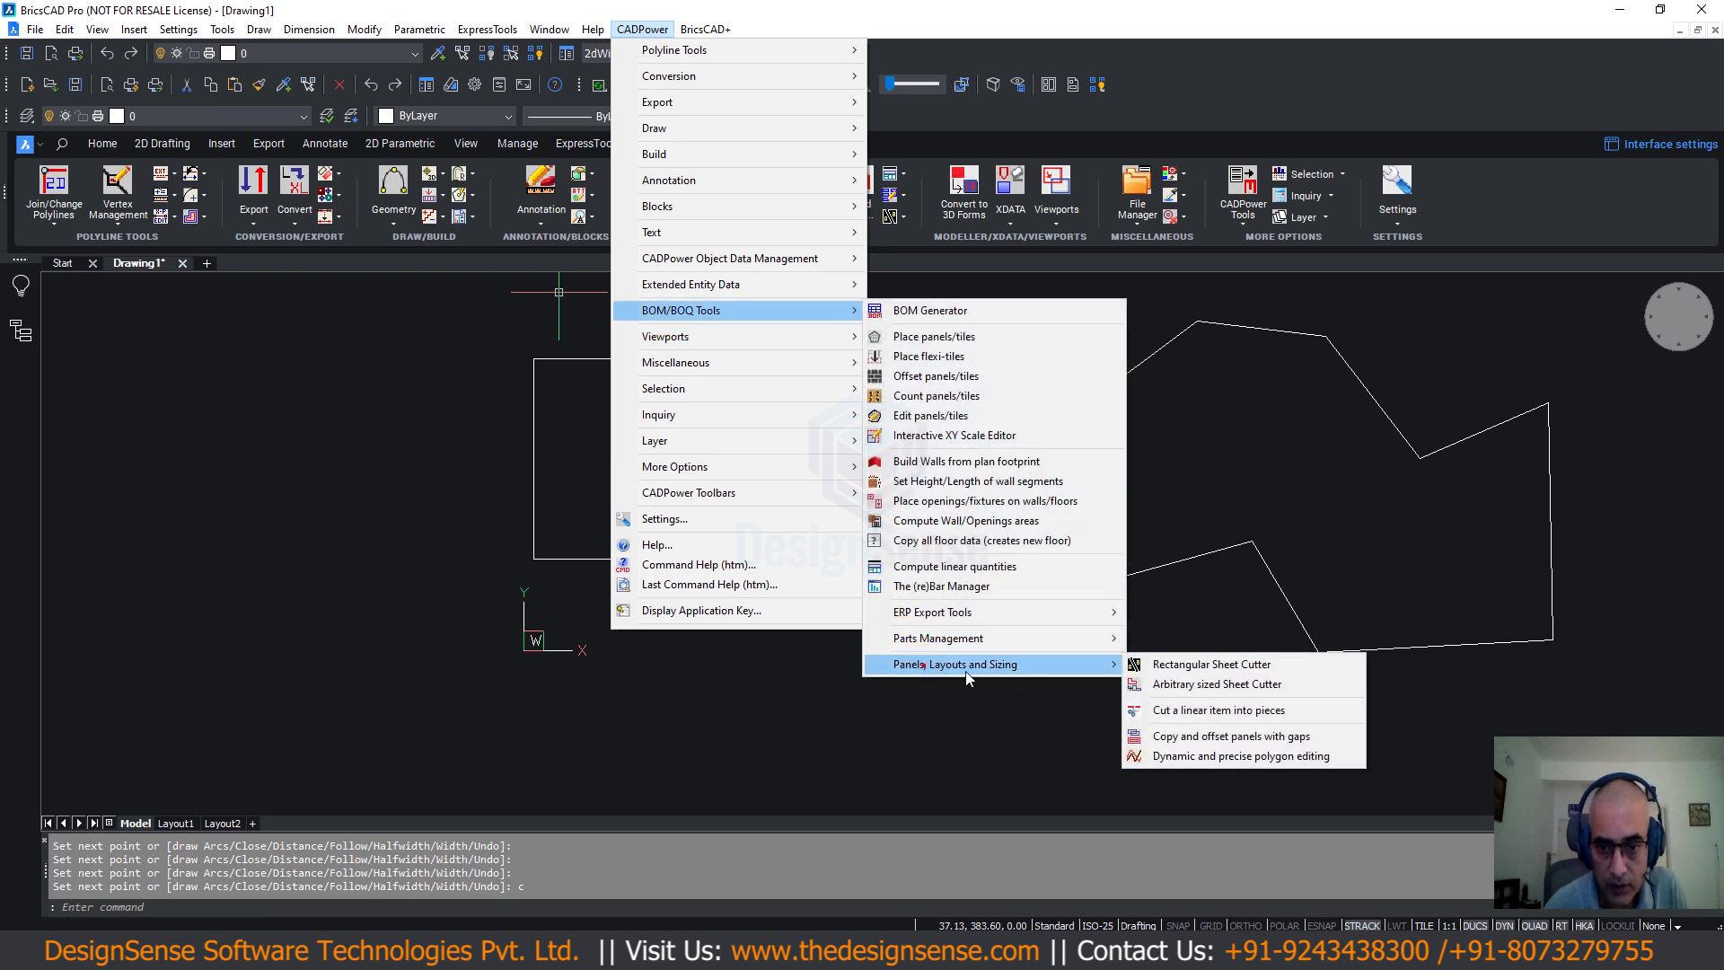
{"action": "left_click", "coordinate": [1168, 664]}
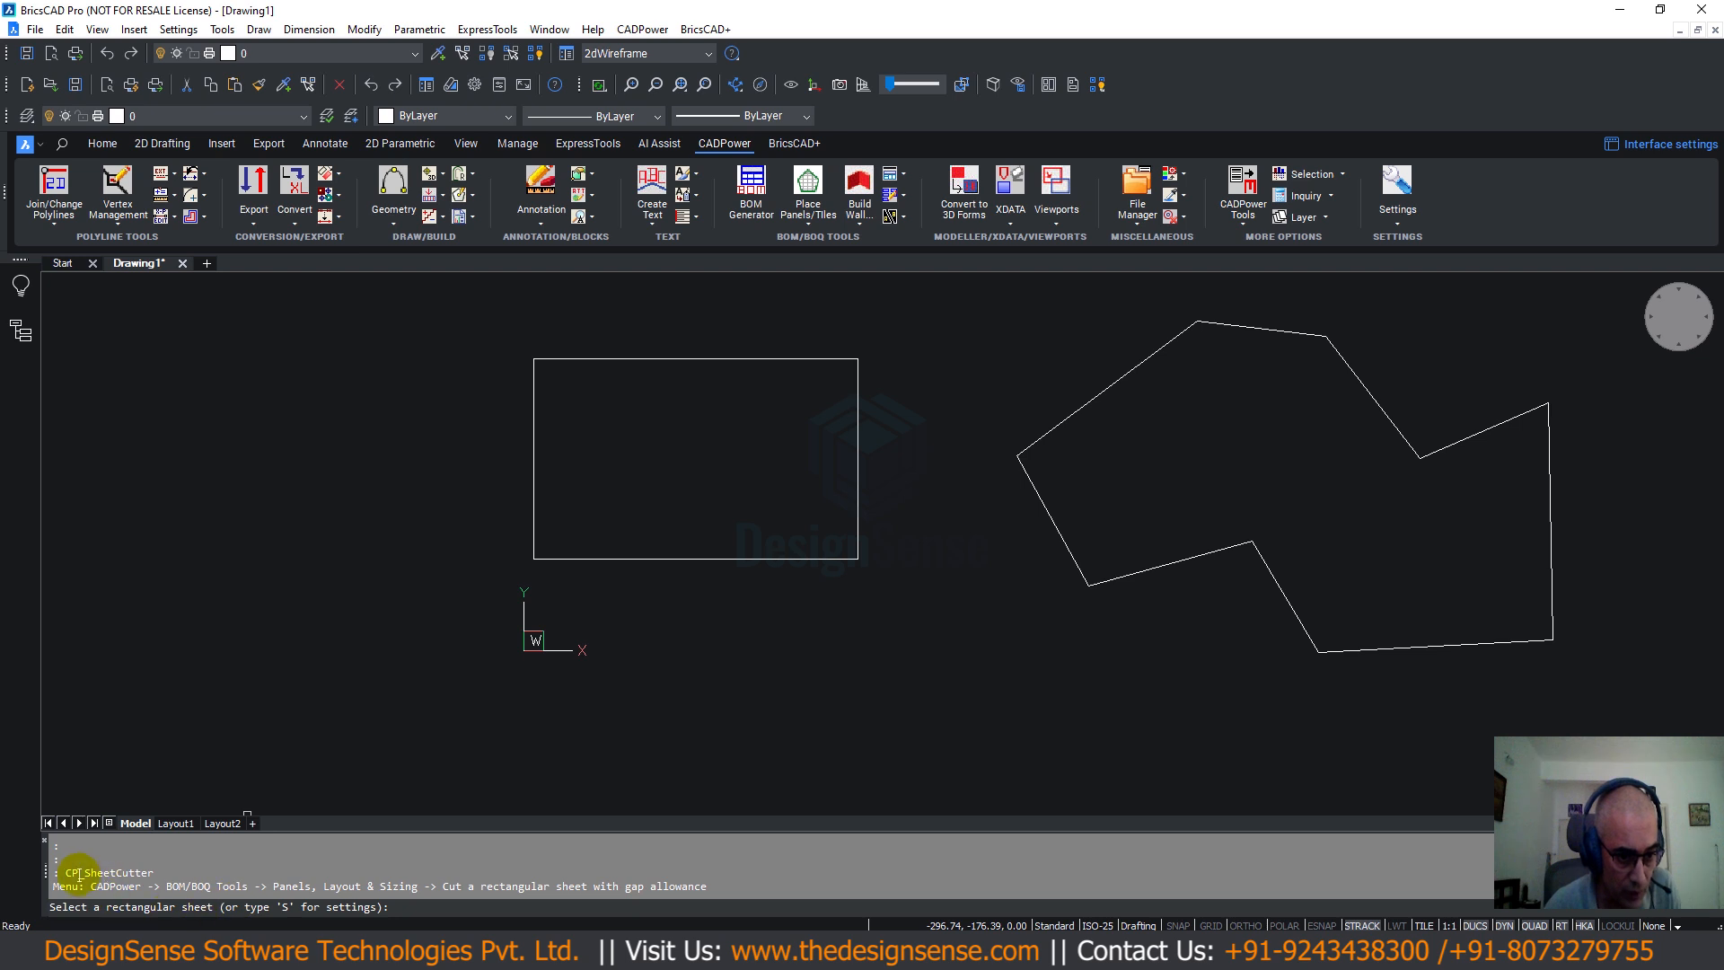
{"action": "left_click_drag", "start_coordinate": [64, 872], "coordinate": [155, 873]}
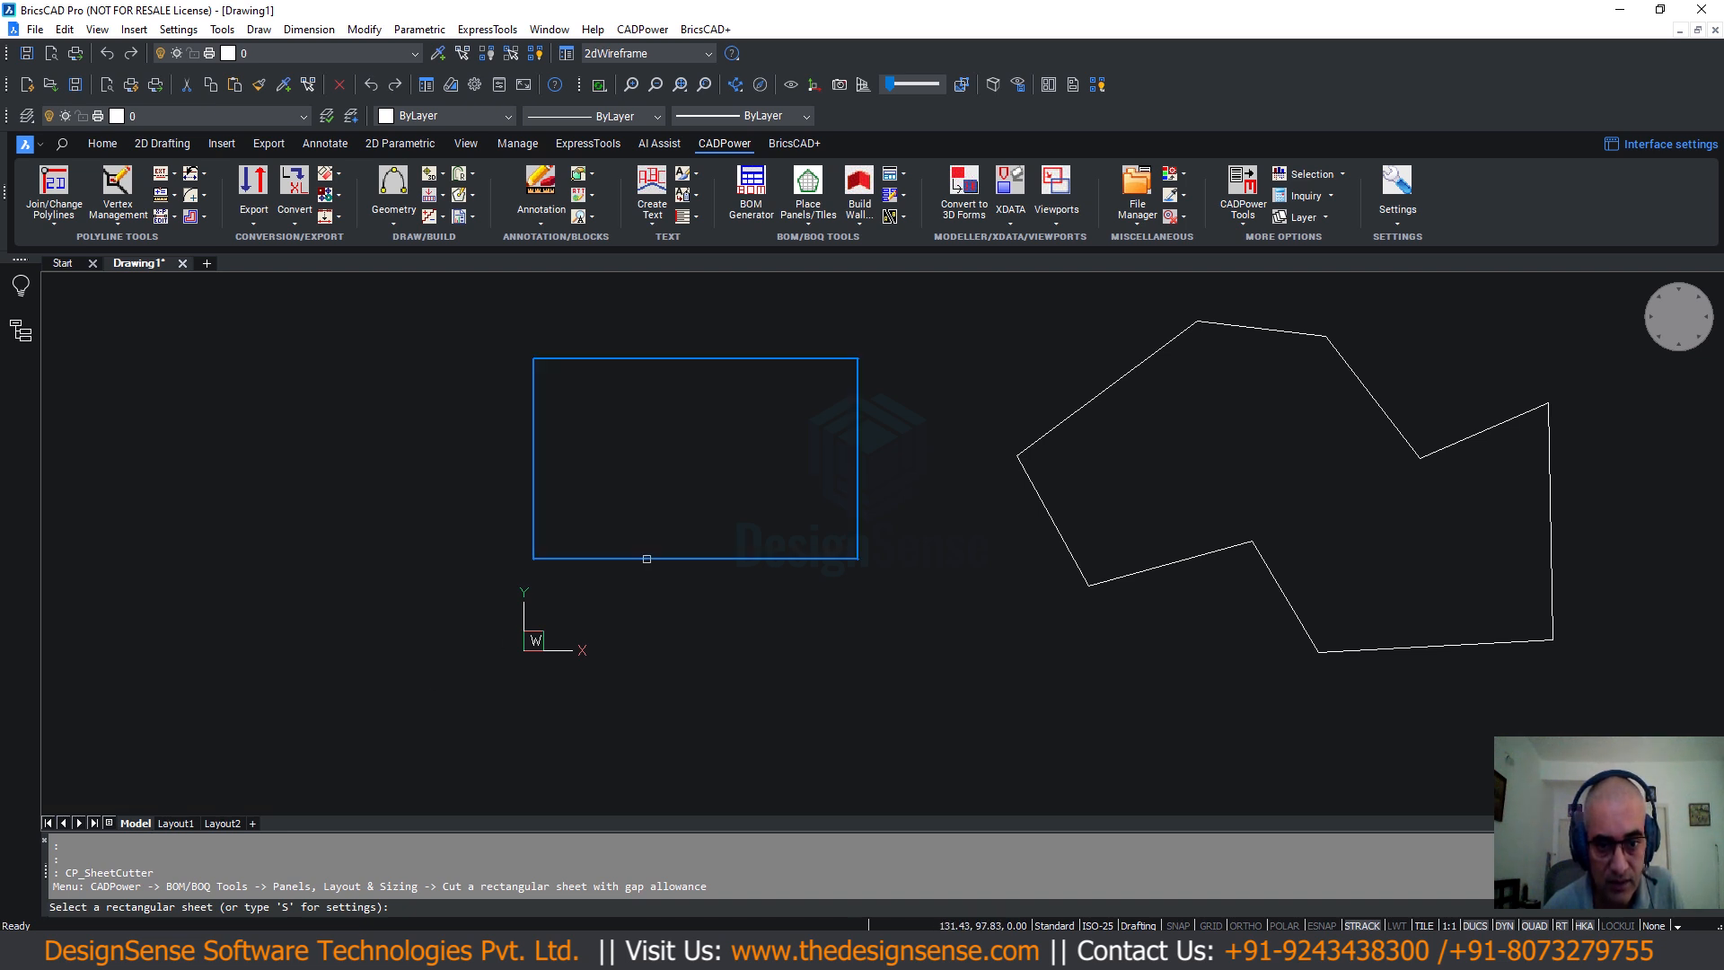
{"action": "left_click", "coordinate": [646, 559]}
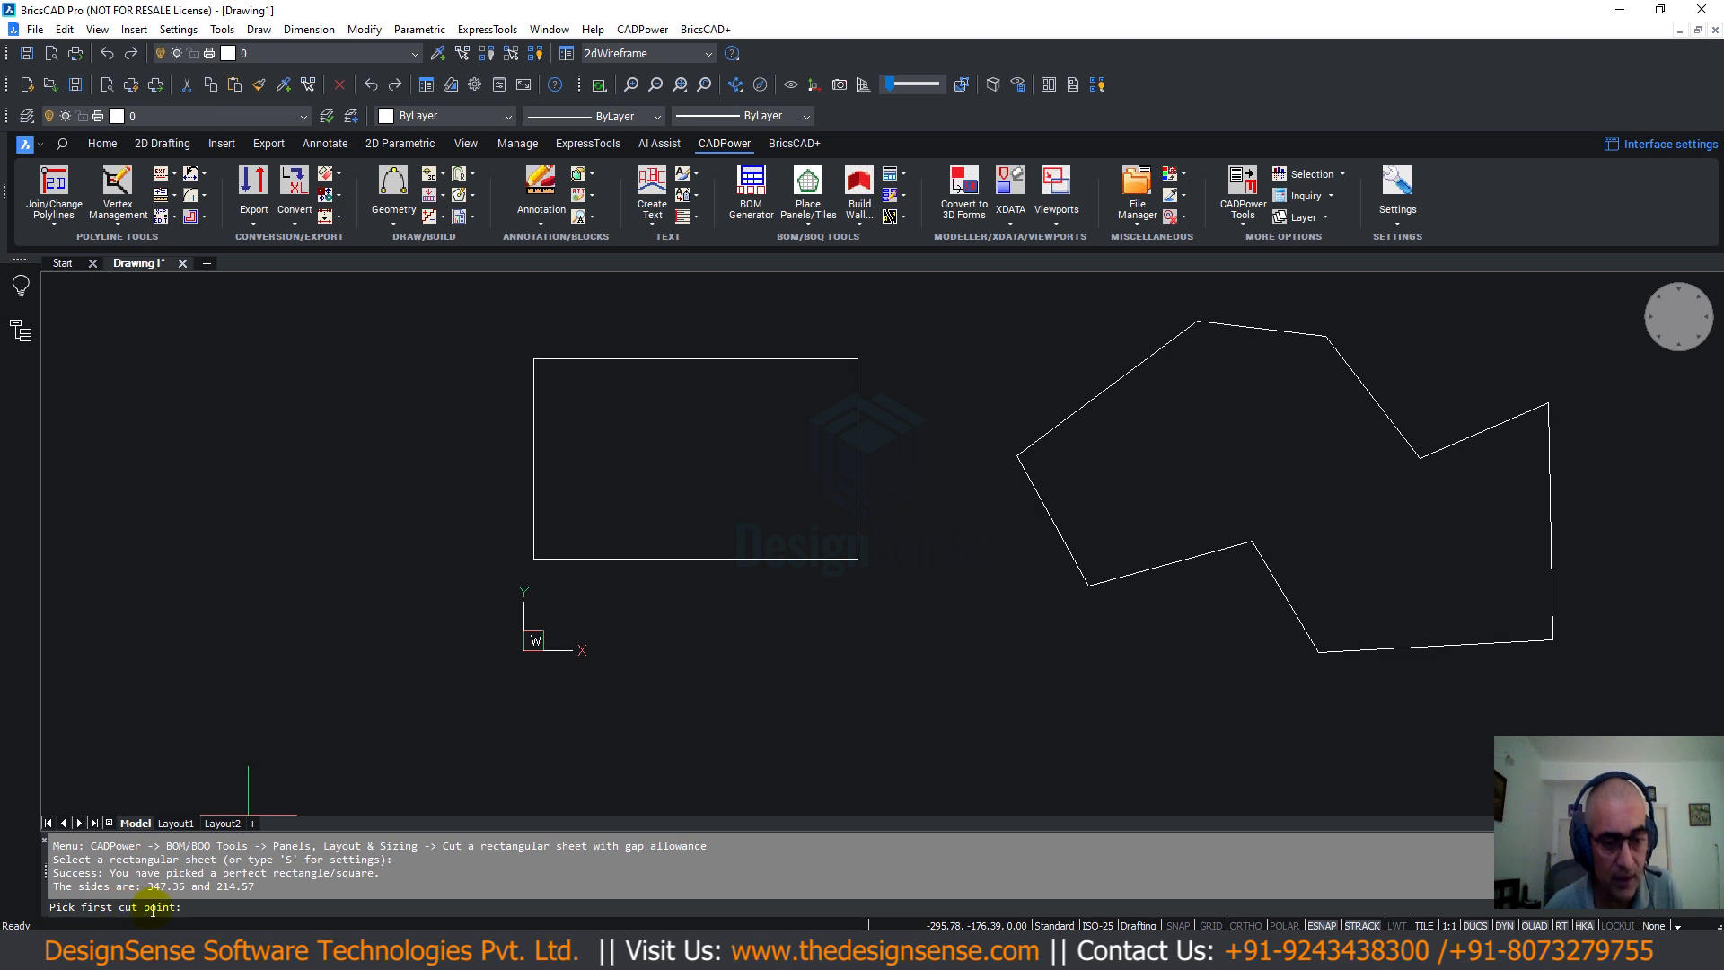
{"action": "left_click", "coordinate": [644, 559]}
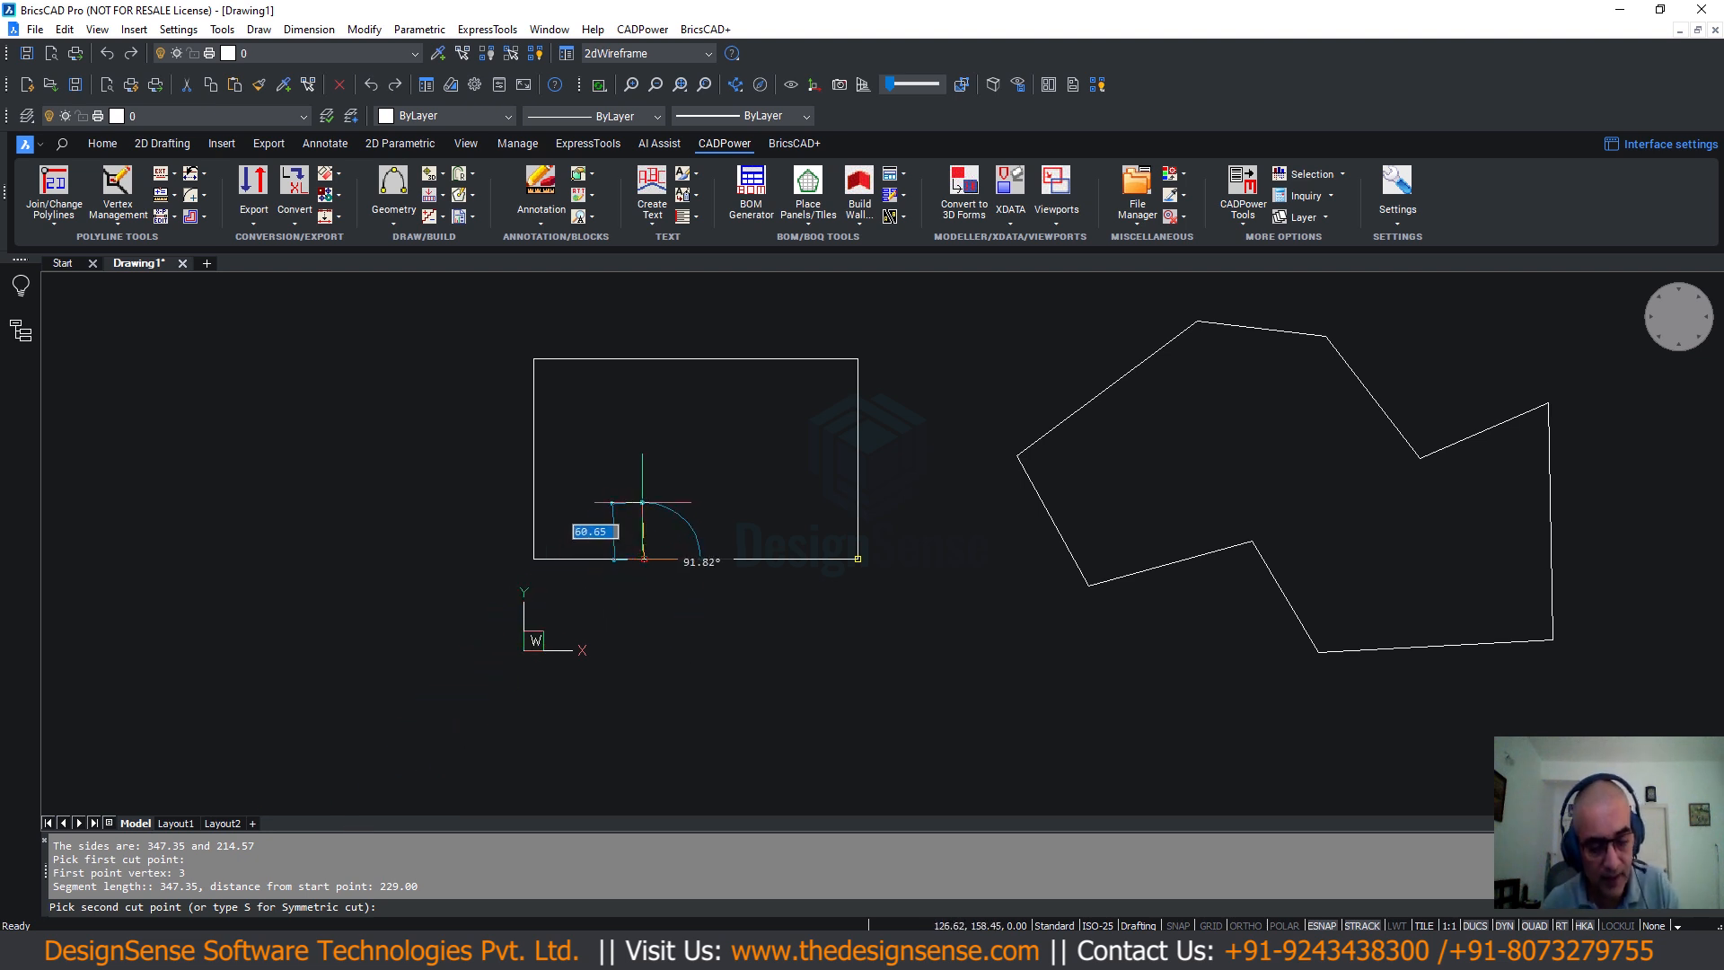
{"action": "type", "text": "s"}
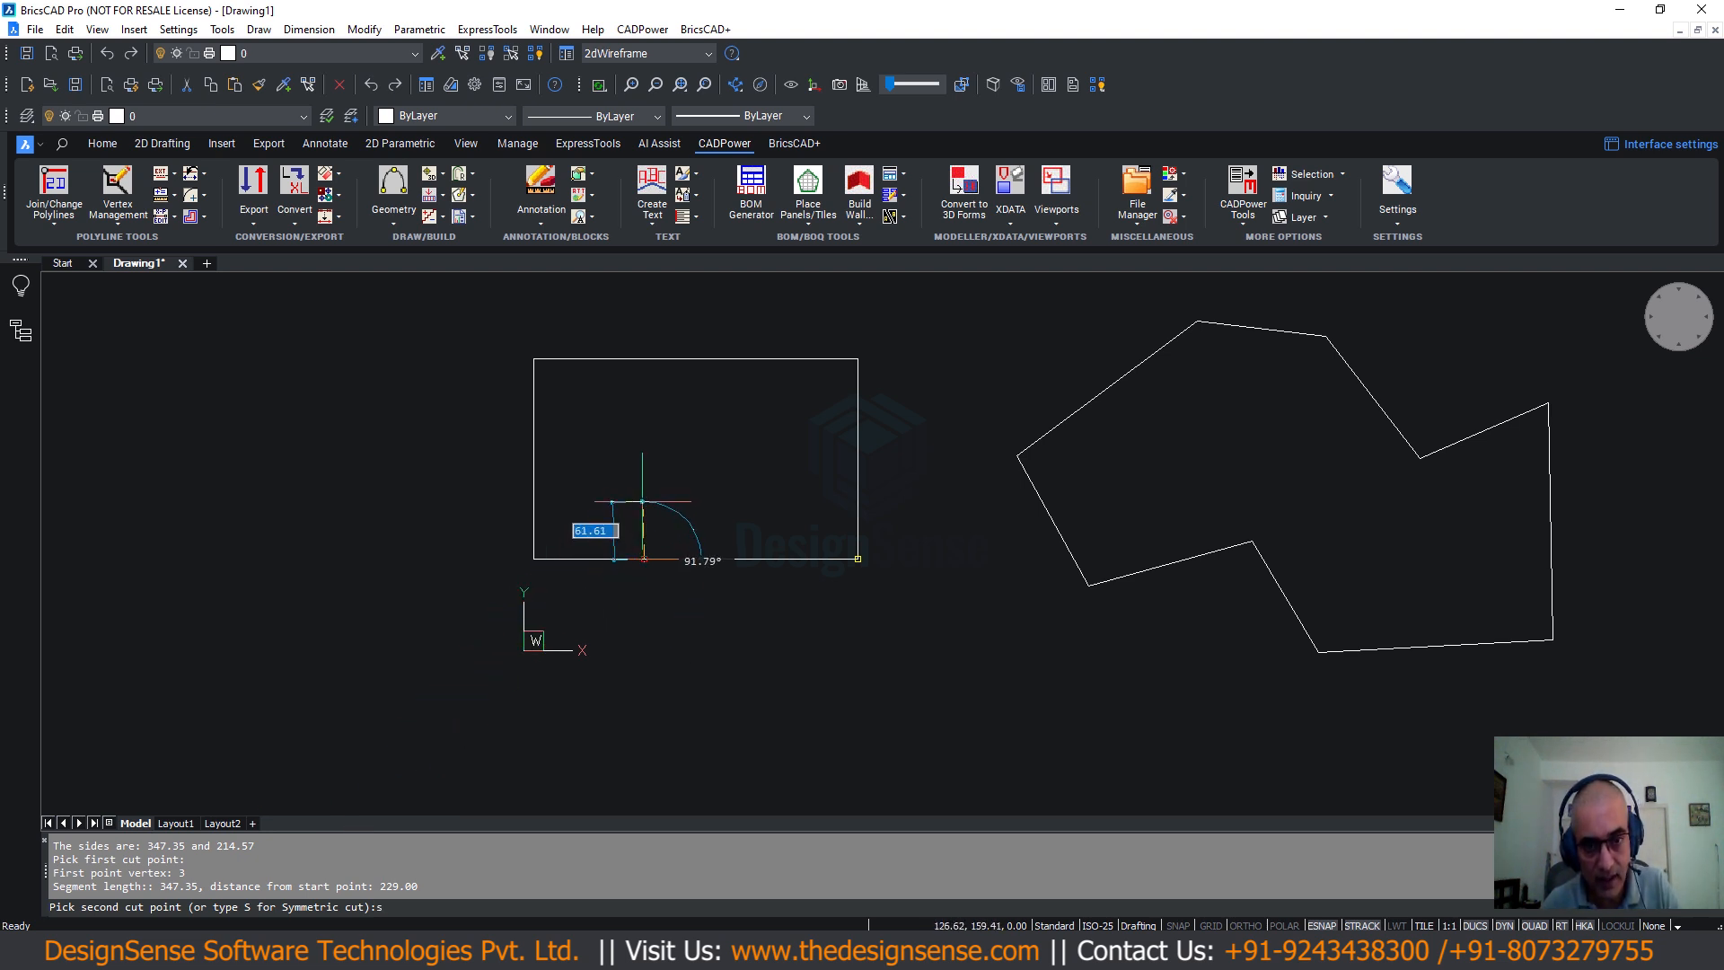
{"action": "key", "text": "Return"}
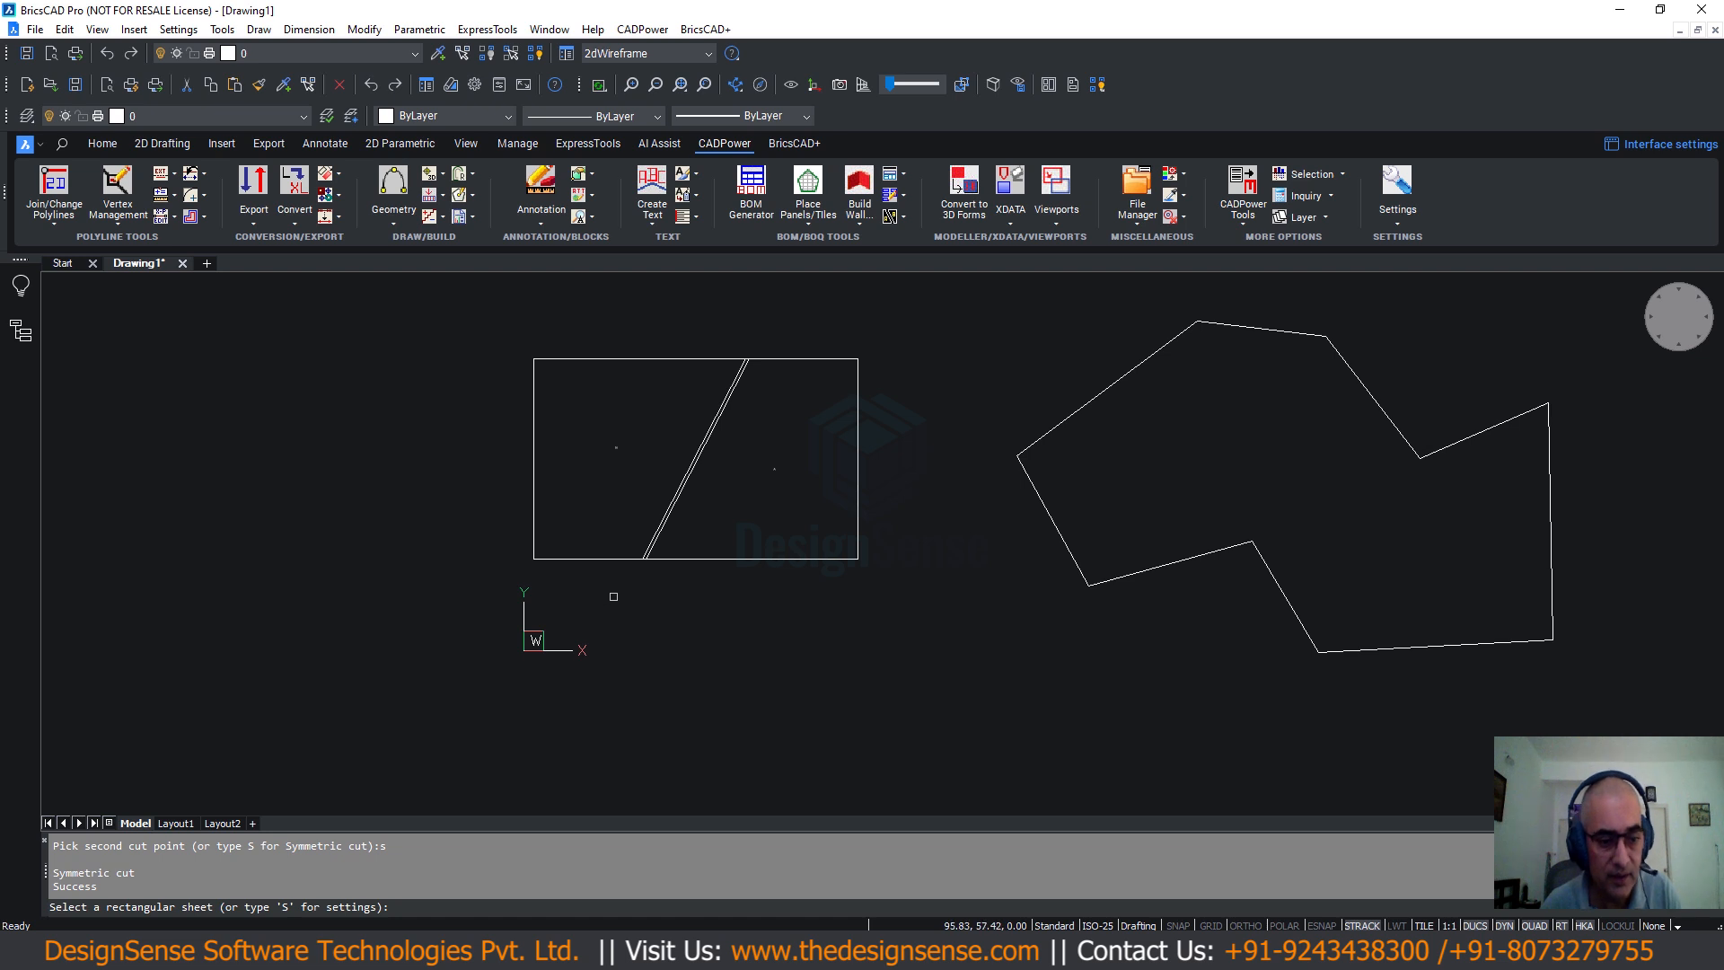
End the sheet cutter and inspect the two cut pieces and the rectangle outline by selecting each.
{"action": "scroll", "coordinate": [692, 482], "scroll_direction": "up", "scroll_amount": 4}
{"action": "scroll", "coordinate": [950, 512], "scroll_direction": "down", "scroll_amount": 4}
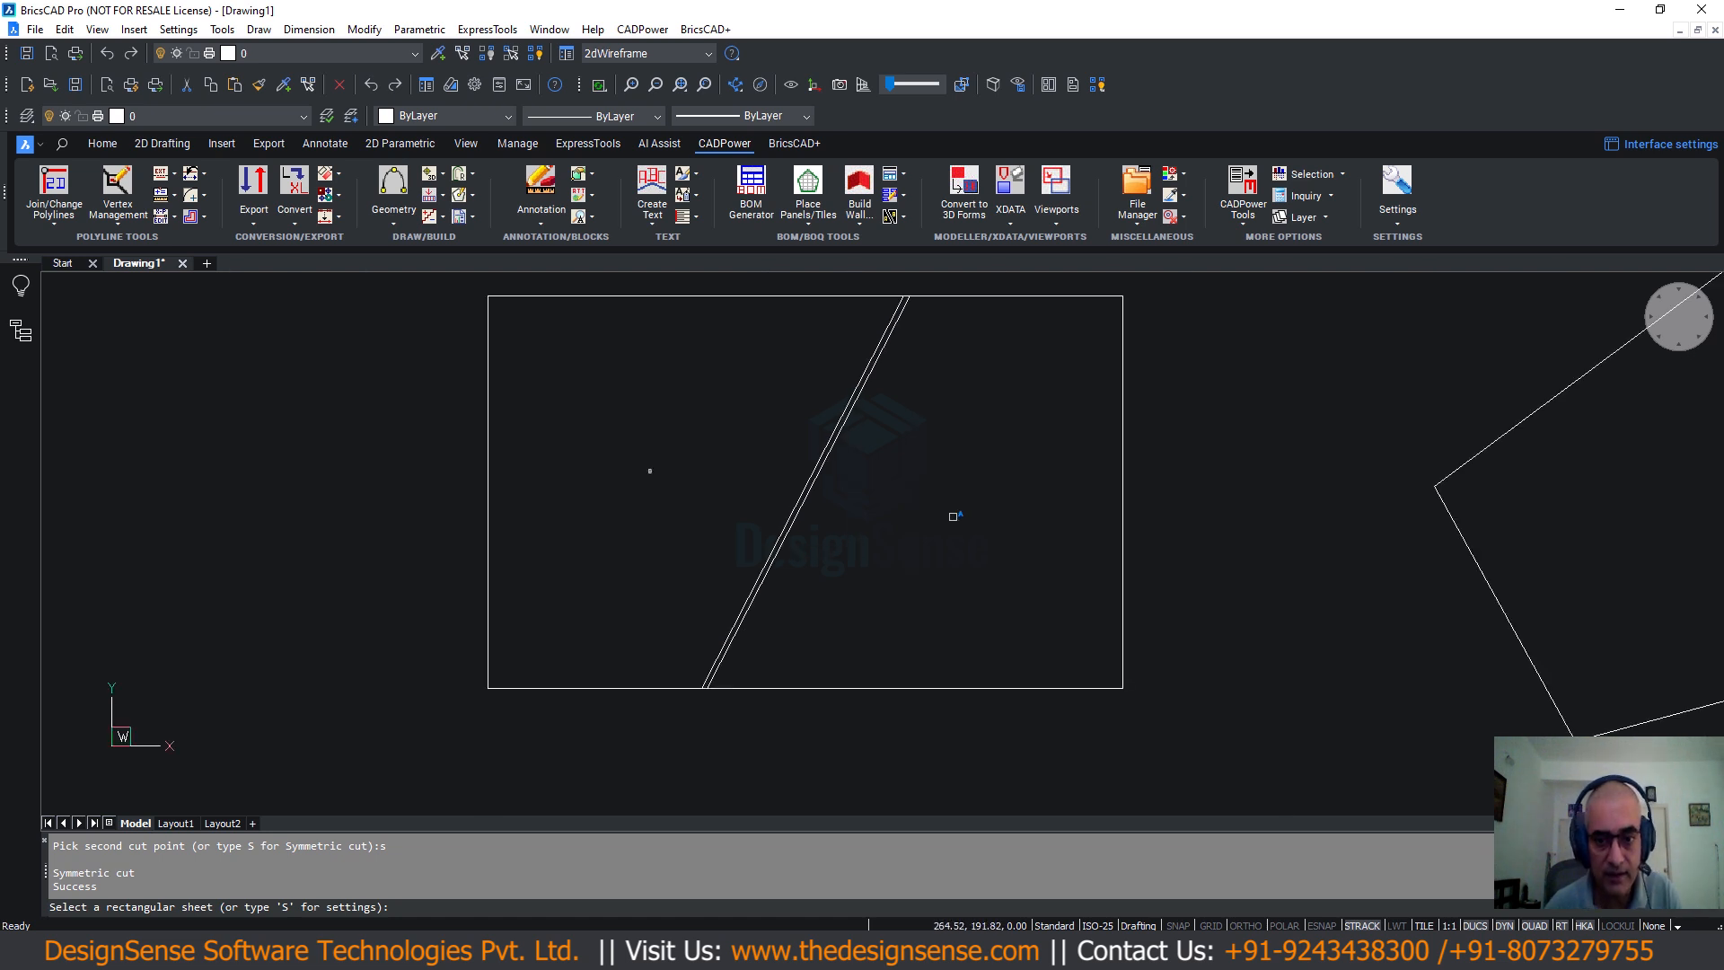
{"action": "key", "text": "Escape"}
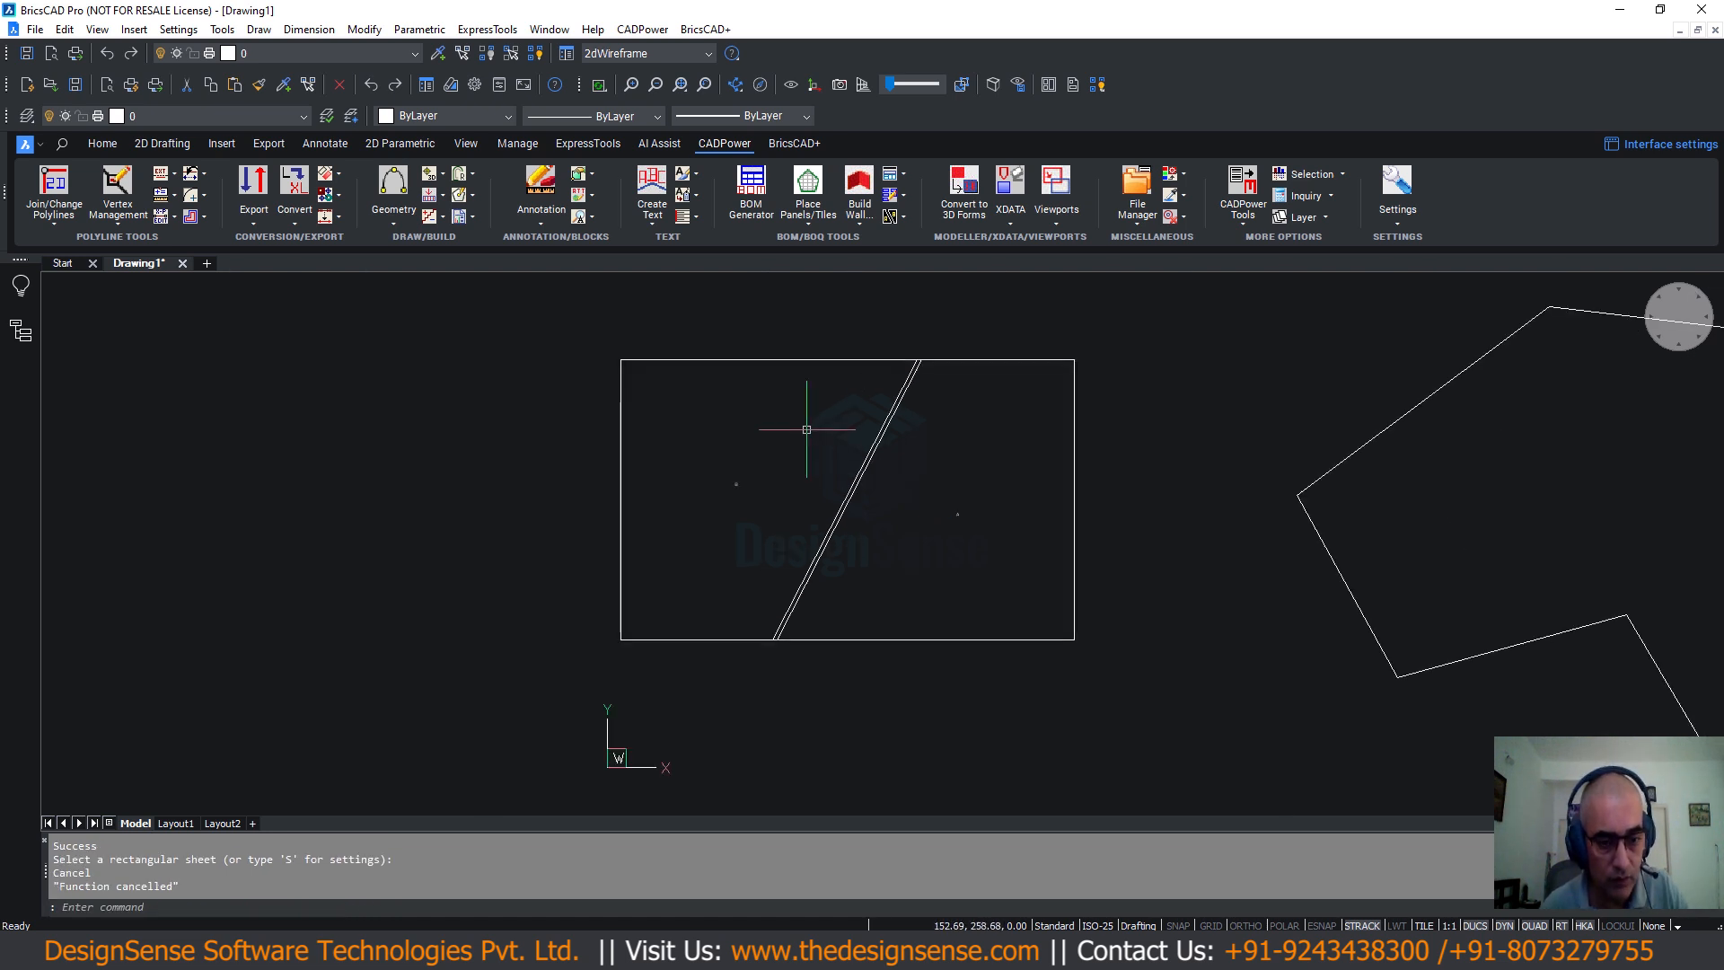
{"action": "scroll", "coordinate": [898, 350], "scroll_direction": "up", "scroll_amount": 3}
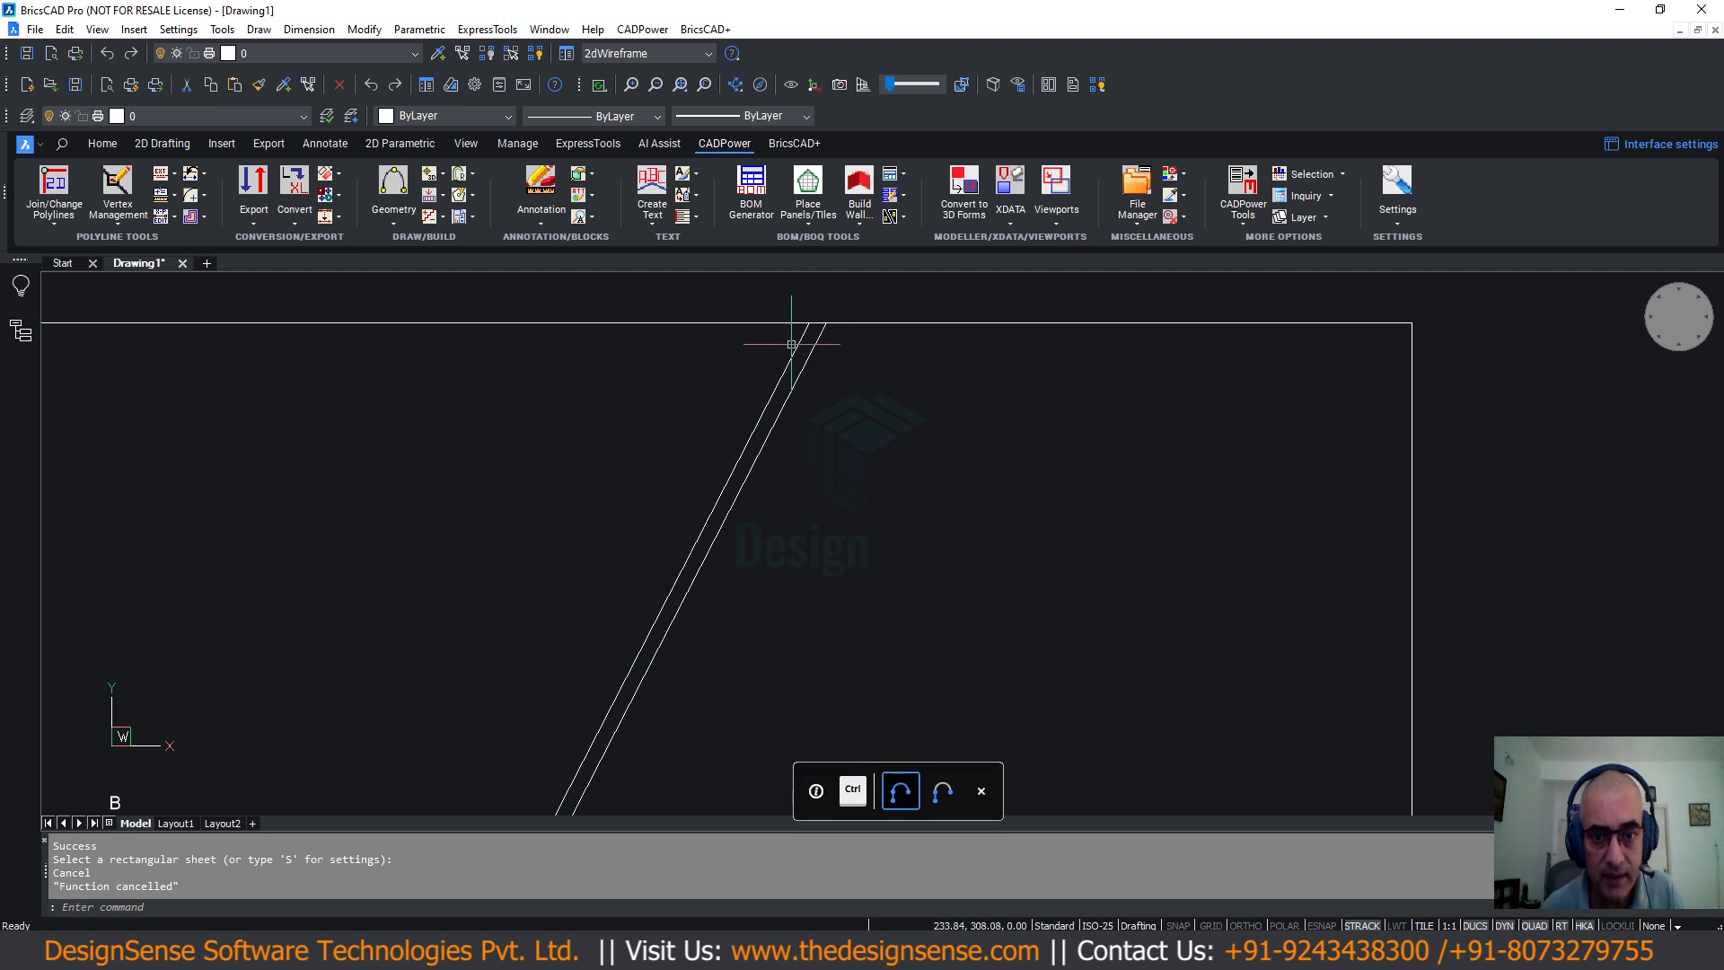
{"action": "left_click", "coordinate": [805, 327]}
{"action": "scroll", "coordinate": [794, 350], "scroll_direction": "down", "scroll_amount": 5}
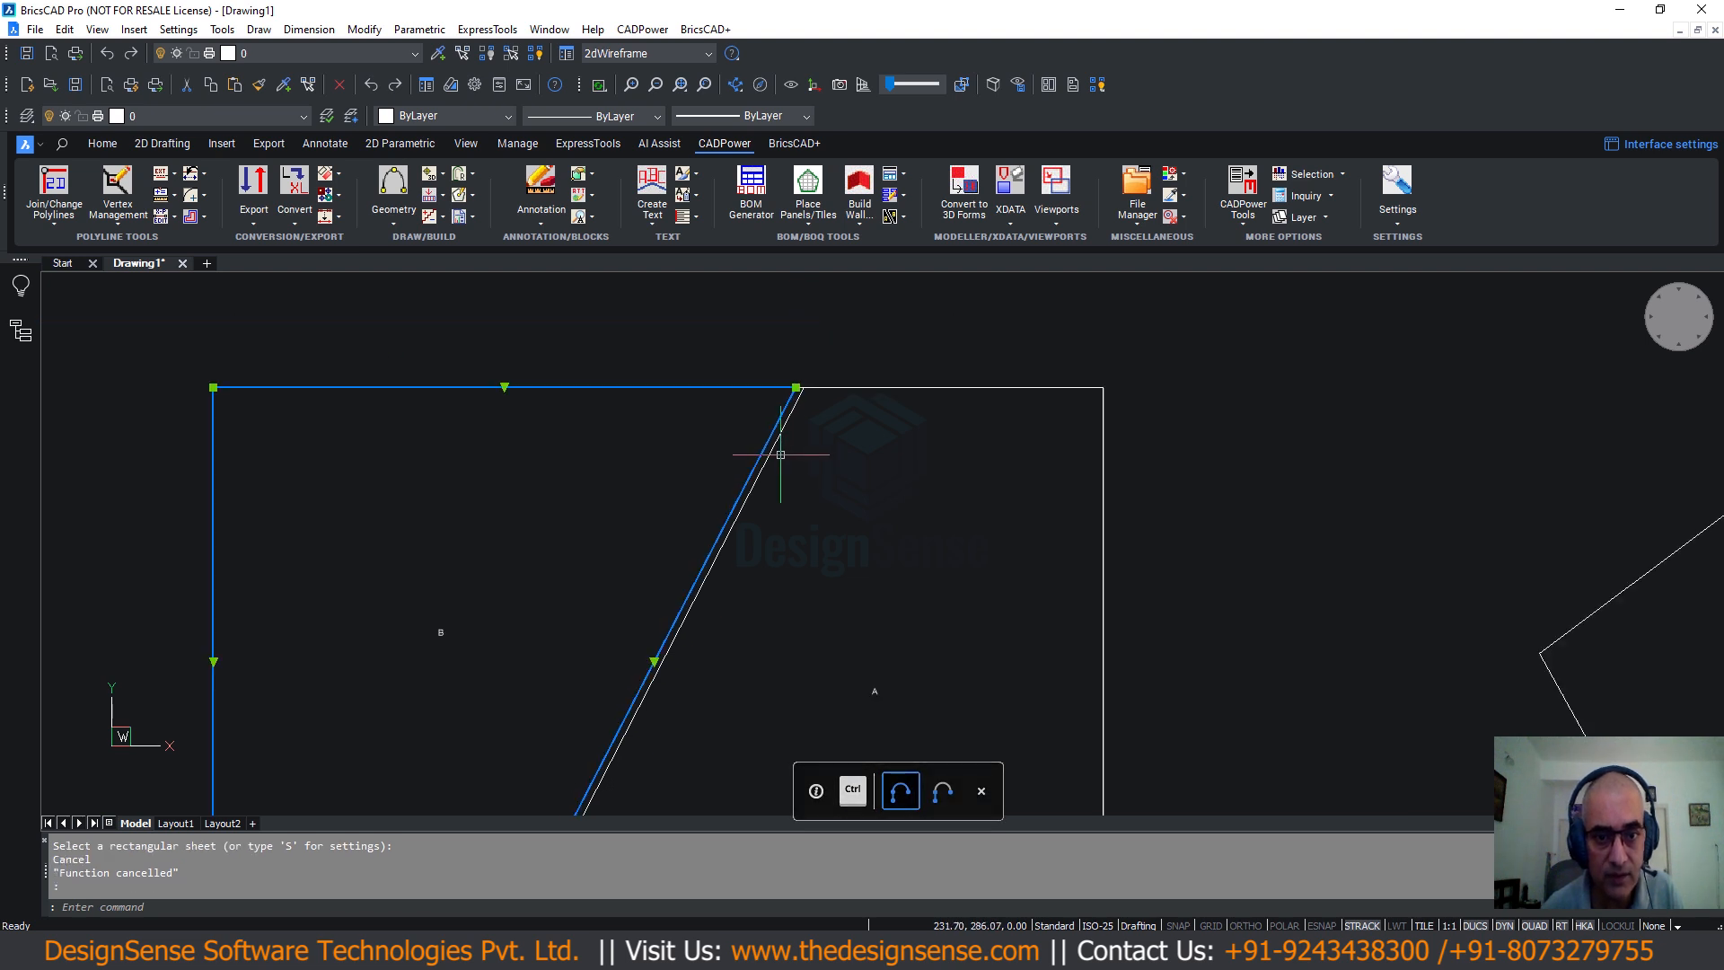
{"action": "key", "text": "Escape"}
{"action": "left_click", "coordinate": [756, 505]}
{"action": "key", "text": "Escape"}
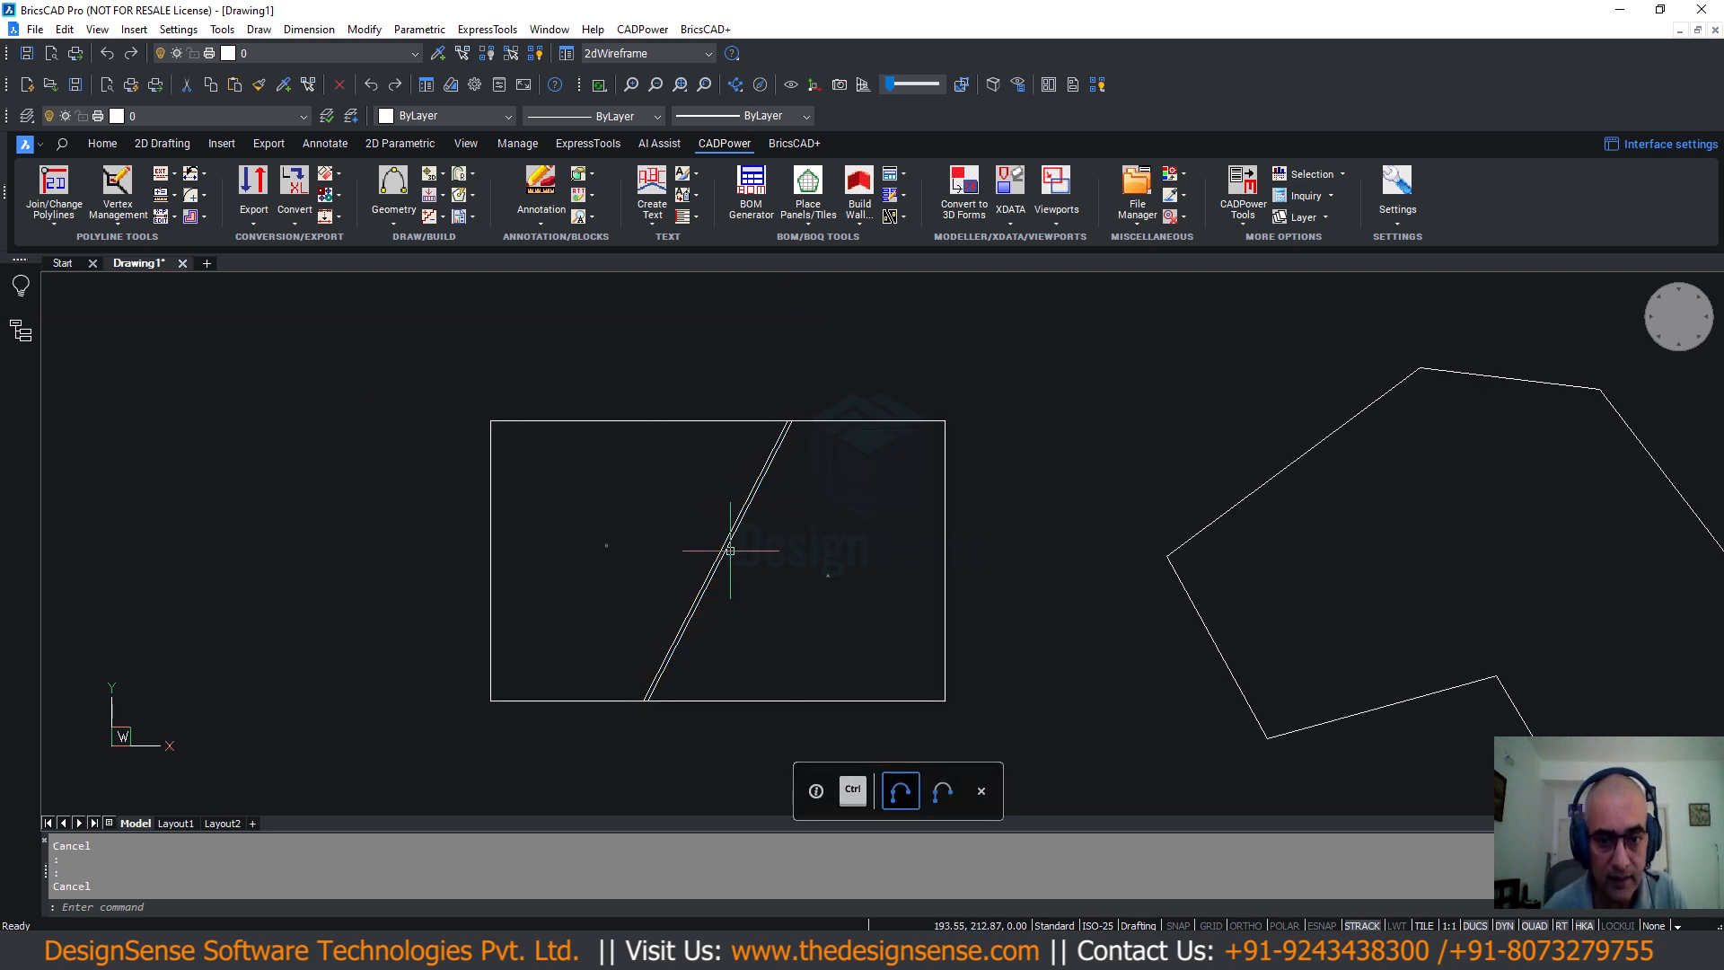
{"action": "scroll", "coordinate": [669, 508], "scroll_direction": "up", "scroll_amount": 4}
{"action": "middle_click_drag", "start_coordinate": [722, 577], "coordinate": [819, 551]}
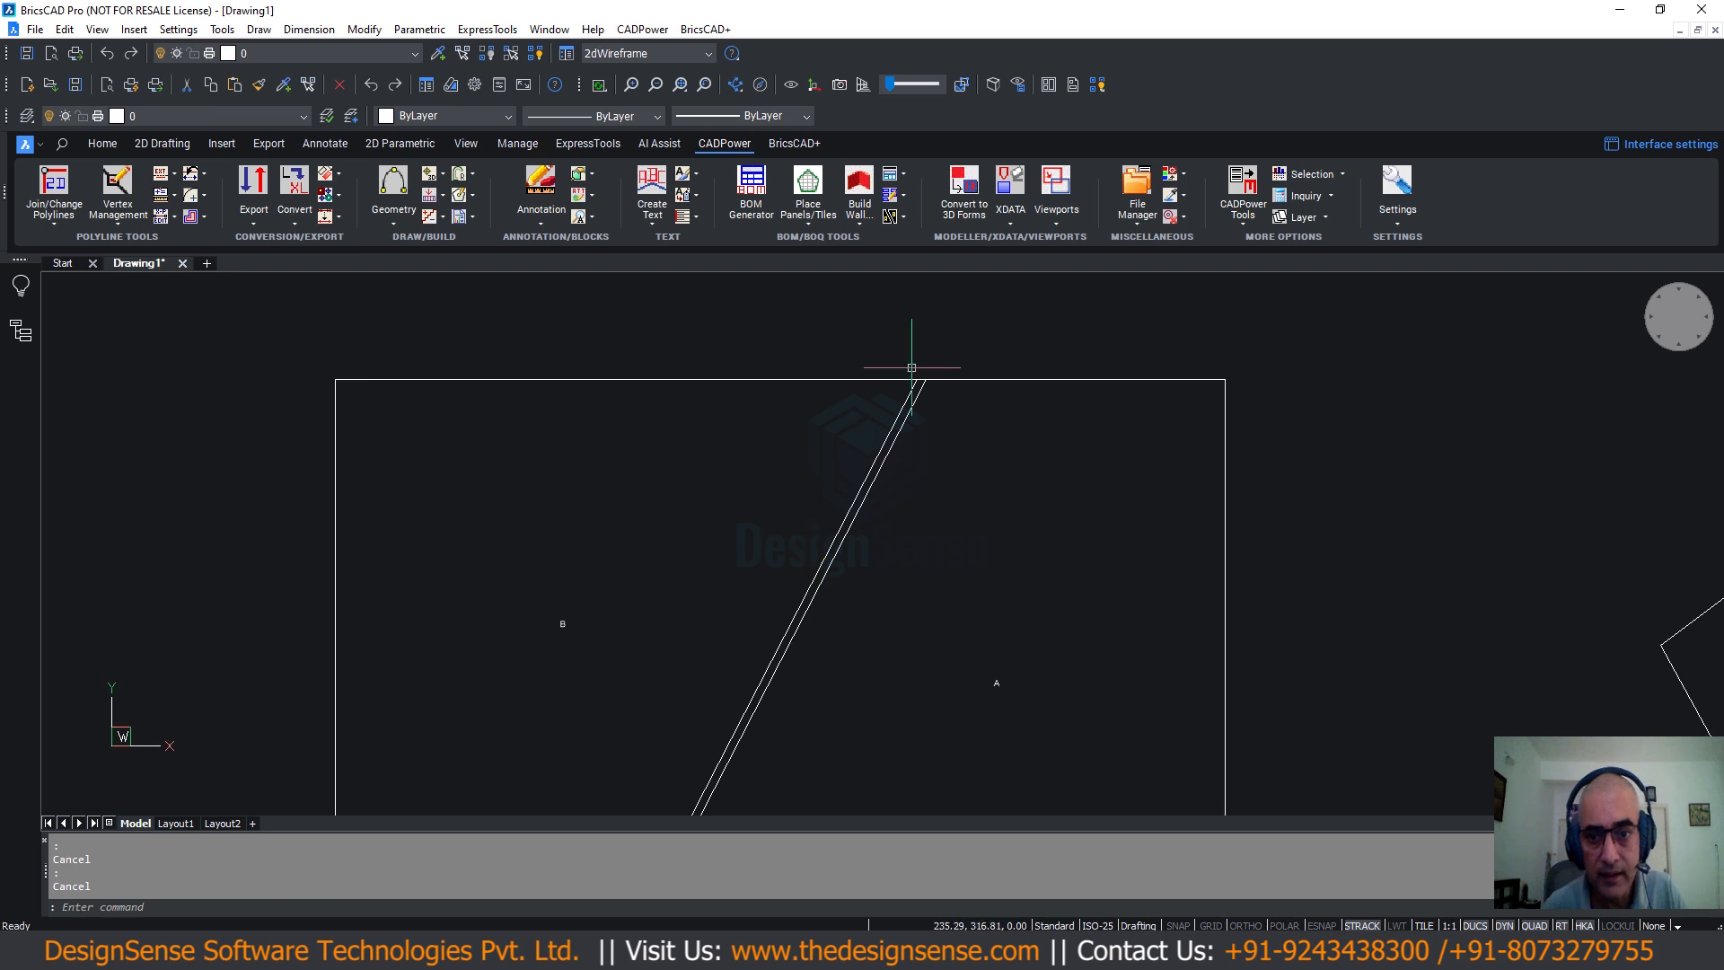
{"action": "scroll", "coordinate": [911, 368], "scroll_direction": "up", "scroll_amount": 2}
{"action": "left_click", "coordinate": [934, 389]}
{"action": "scroll", "coordinate": [931, 490], "scroll_direction": "down", "scroll_amount": 4}
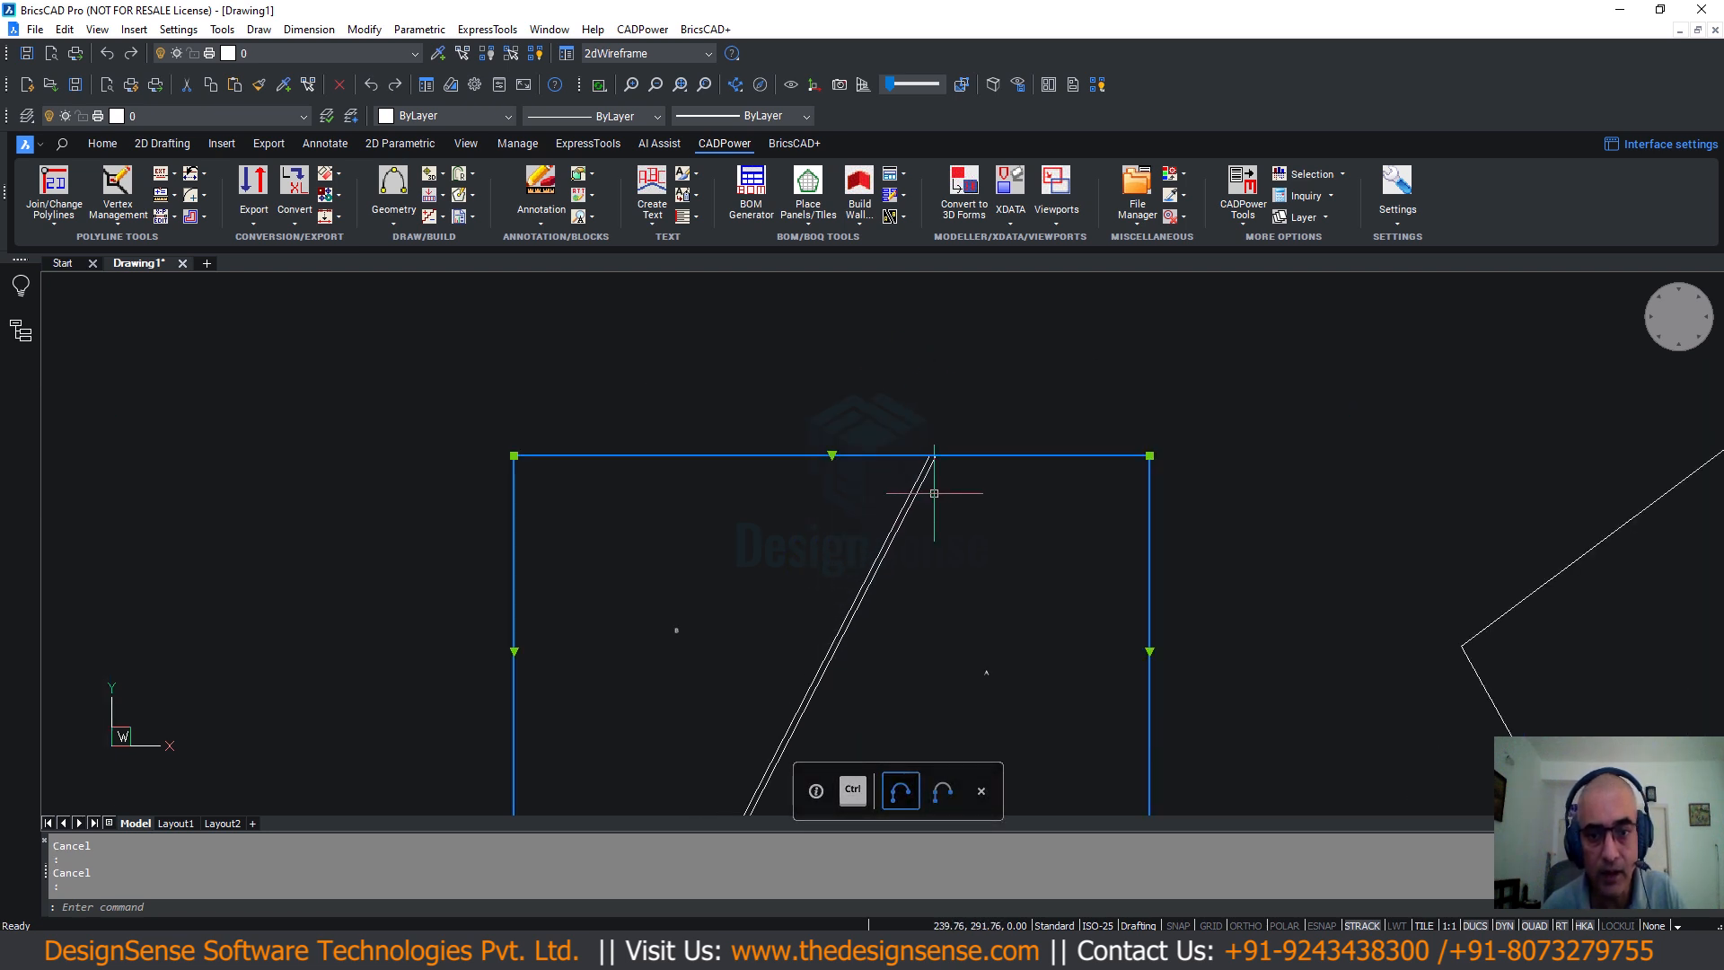
{"action": "scroll", "coordinate": [794, 591], "scroll_direction": "up", "scroll_amount": 4}
{"action": "middle_click_drag", "start_coordinate": [776, 537], "coordinate": [747, 435]}
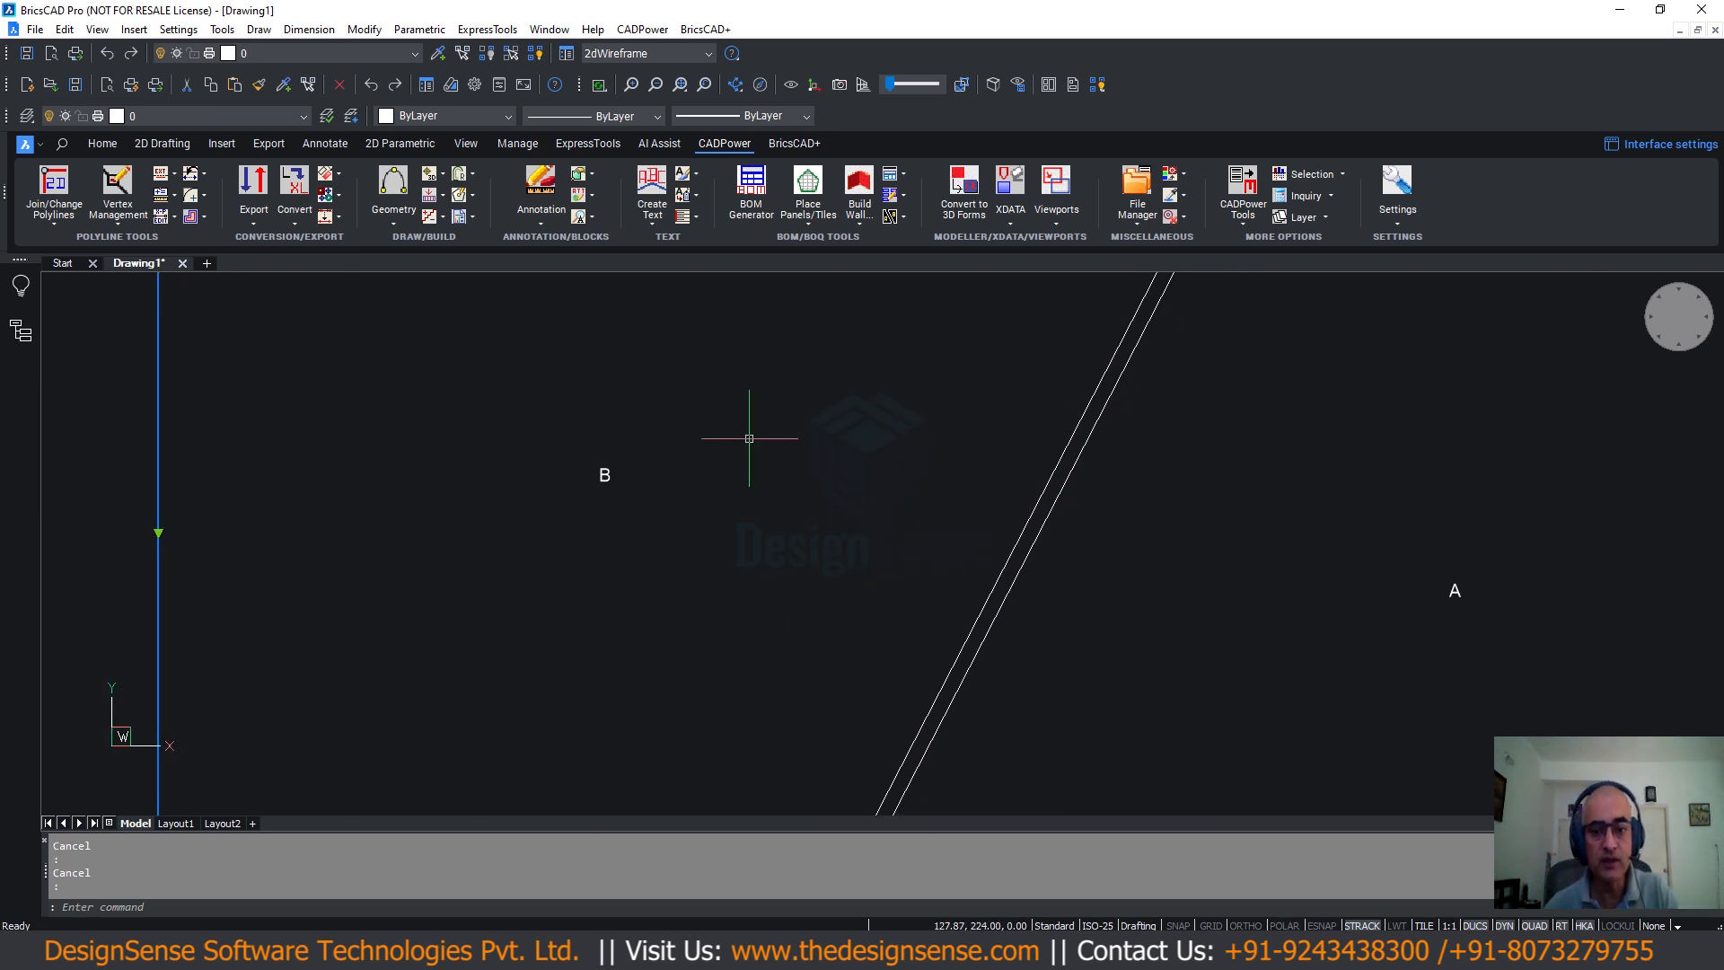
{"action": "scroll", "coordinate": [638, 493], "scroll_direction": "down", "scroll_amount": 4}
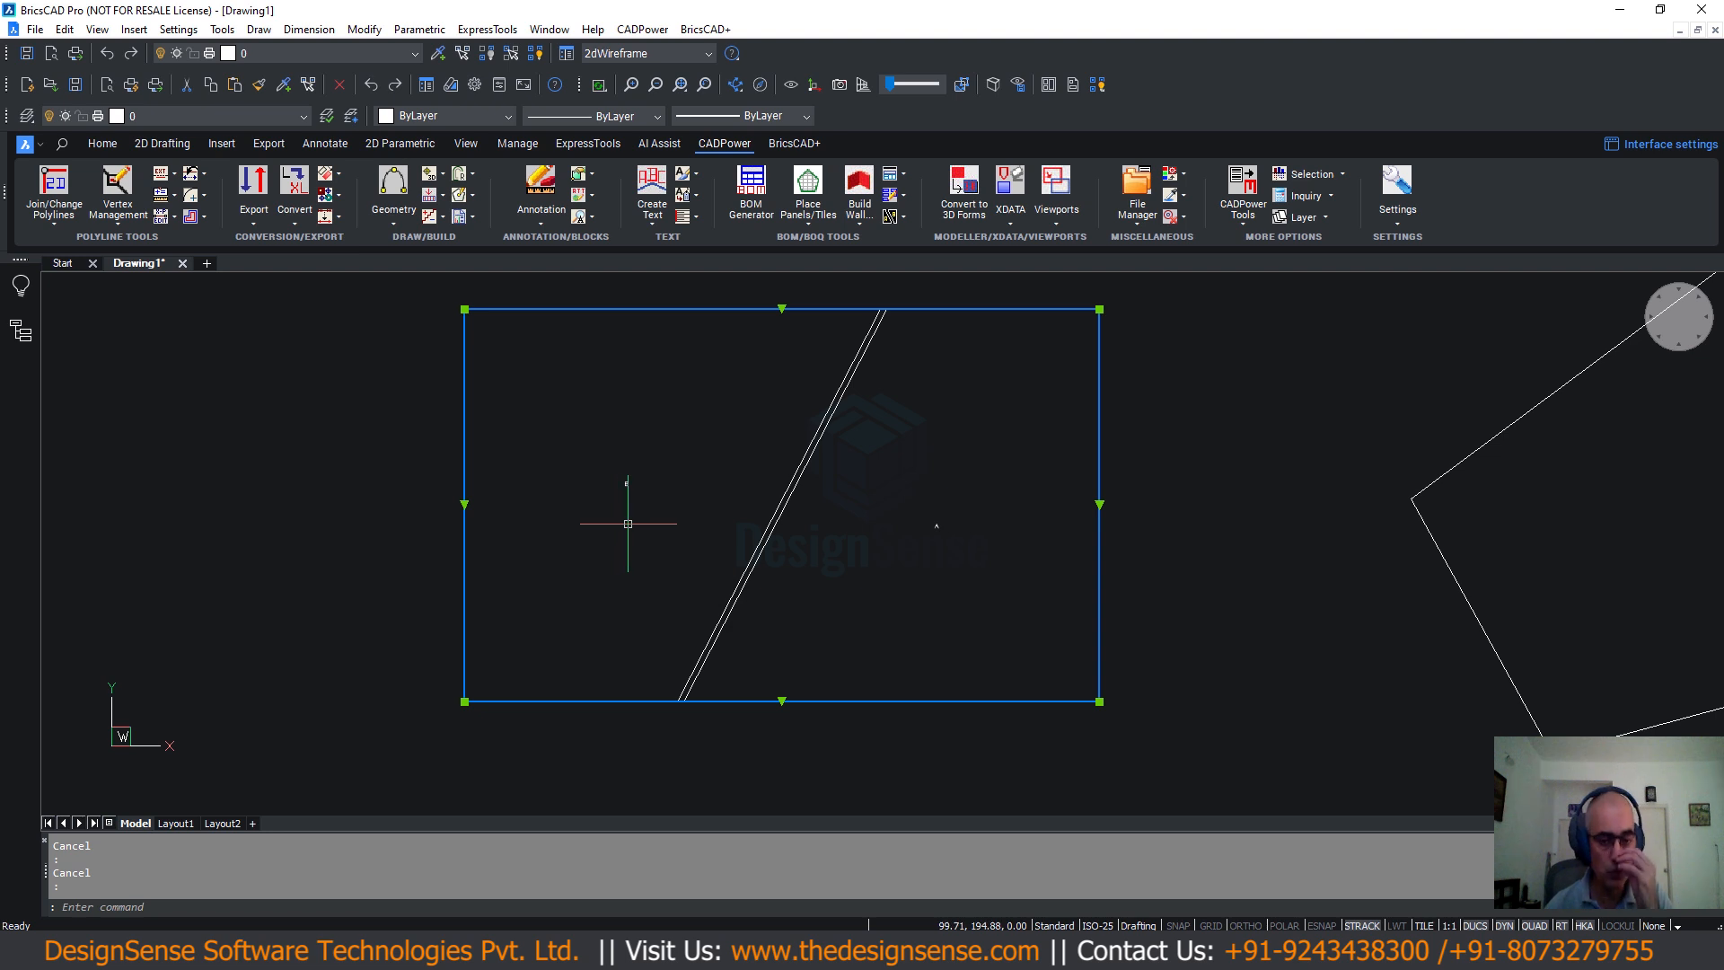
{"action": "key", "text": "Escape"}
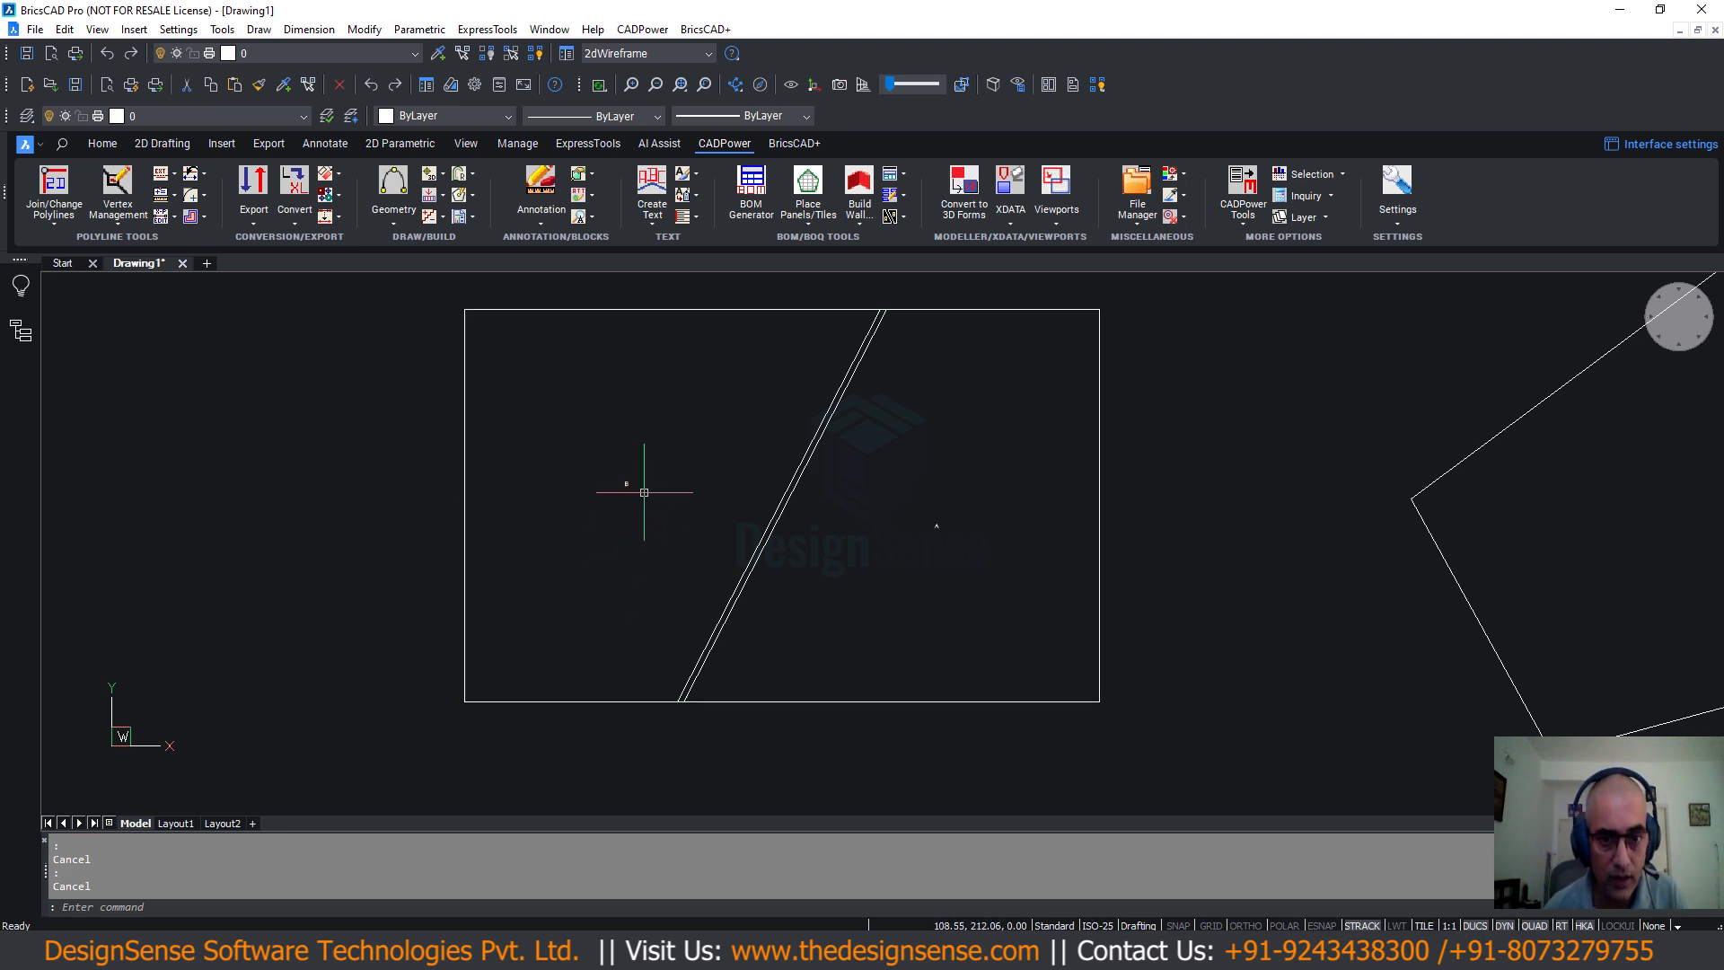
{"action": "scroll", "coordinate": [628, 481], "scroll_direction": "up", "scroll_amount": 4}
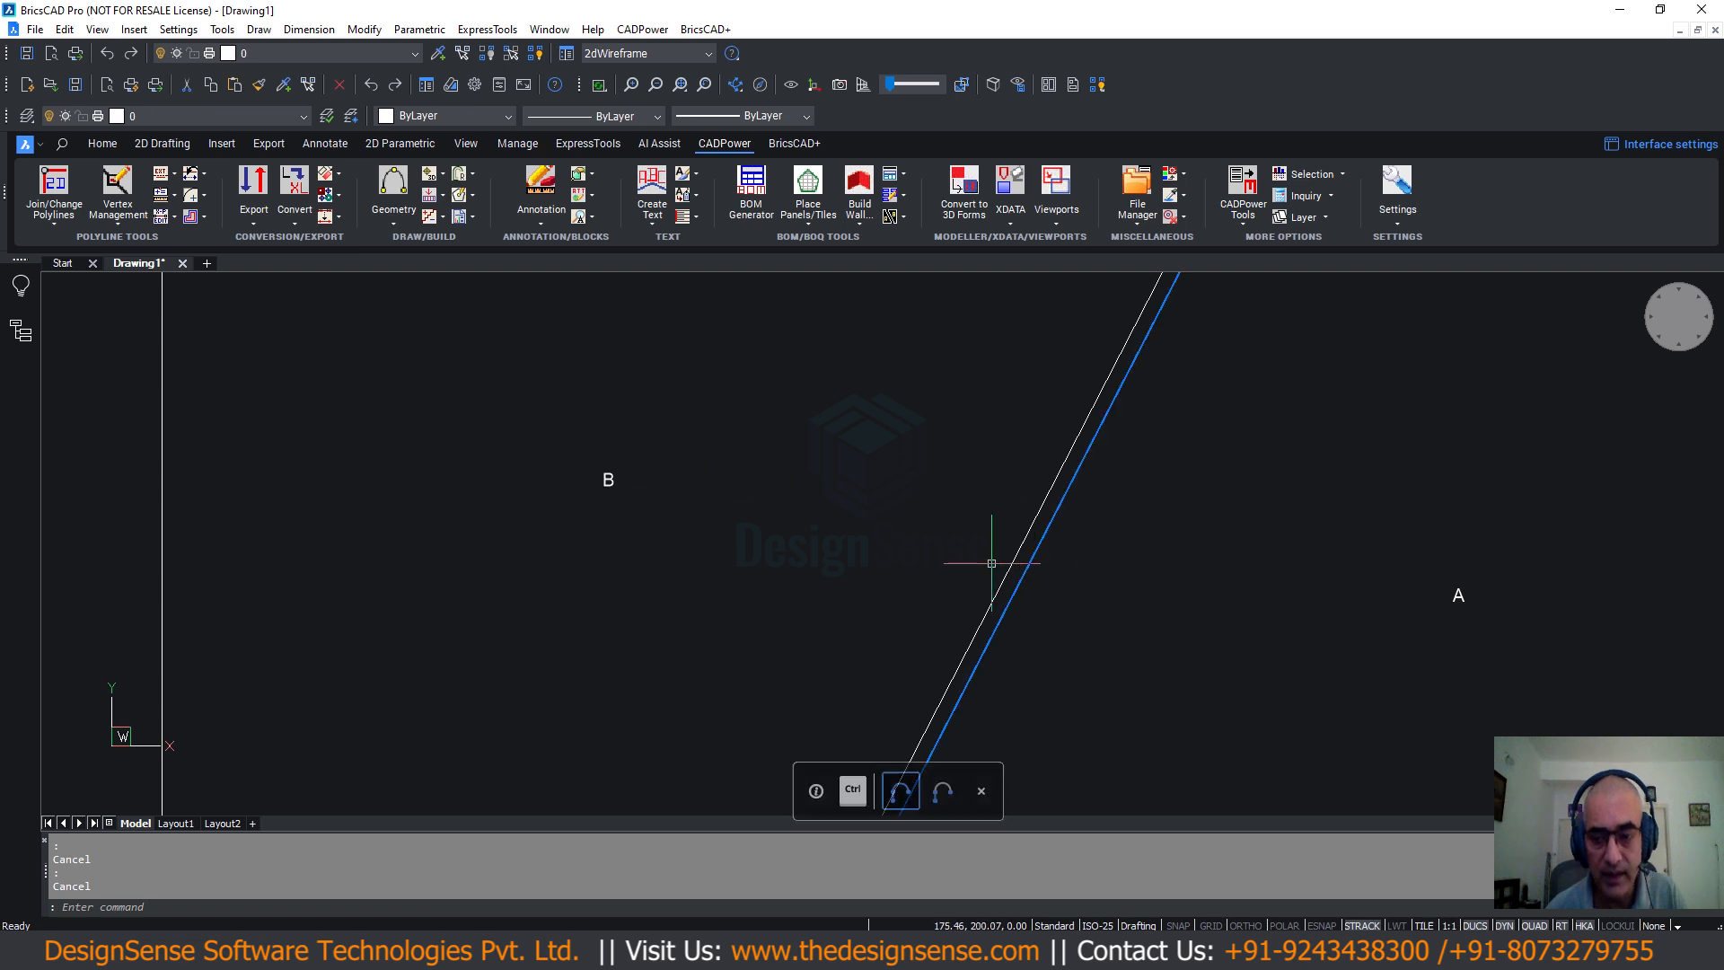
{"action": "scroll", "coordinate": [685, 537], "scroll_direction": "down", "scroll_amount": 4, "text": "ctrl"}
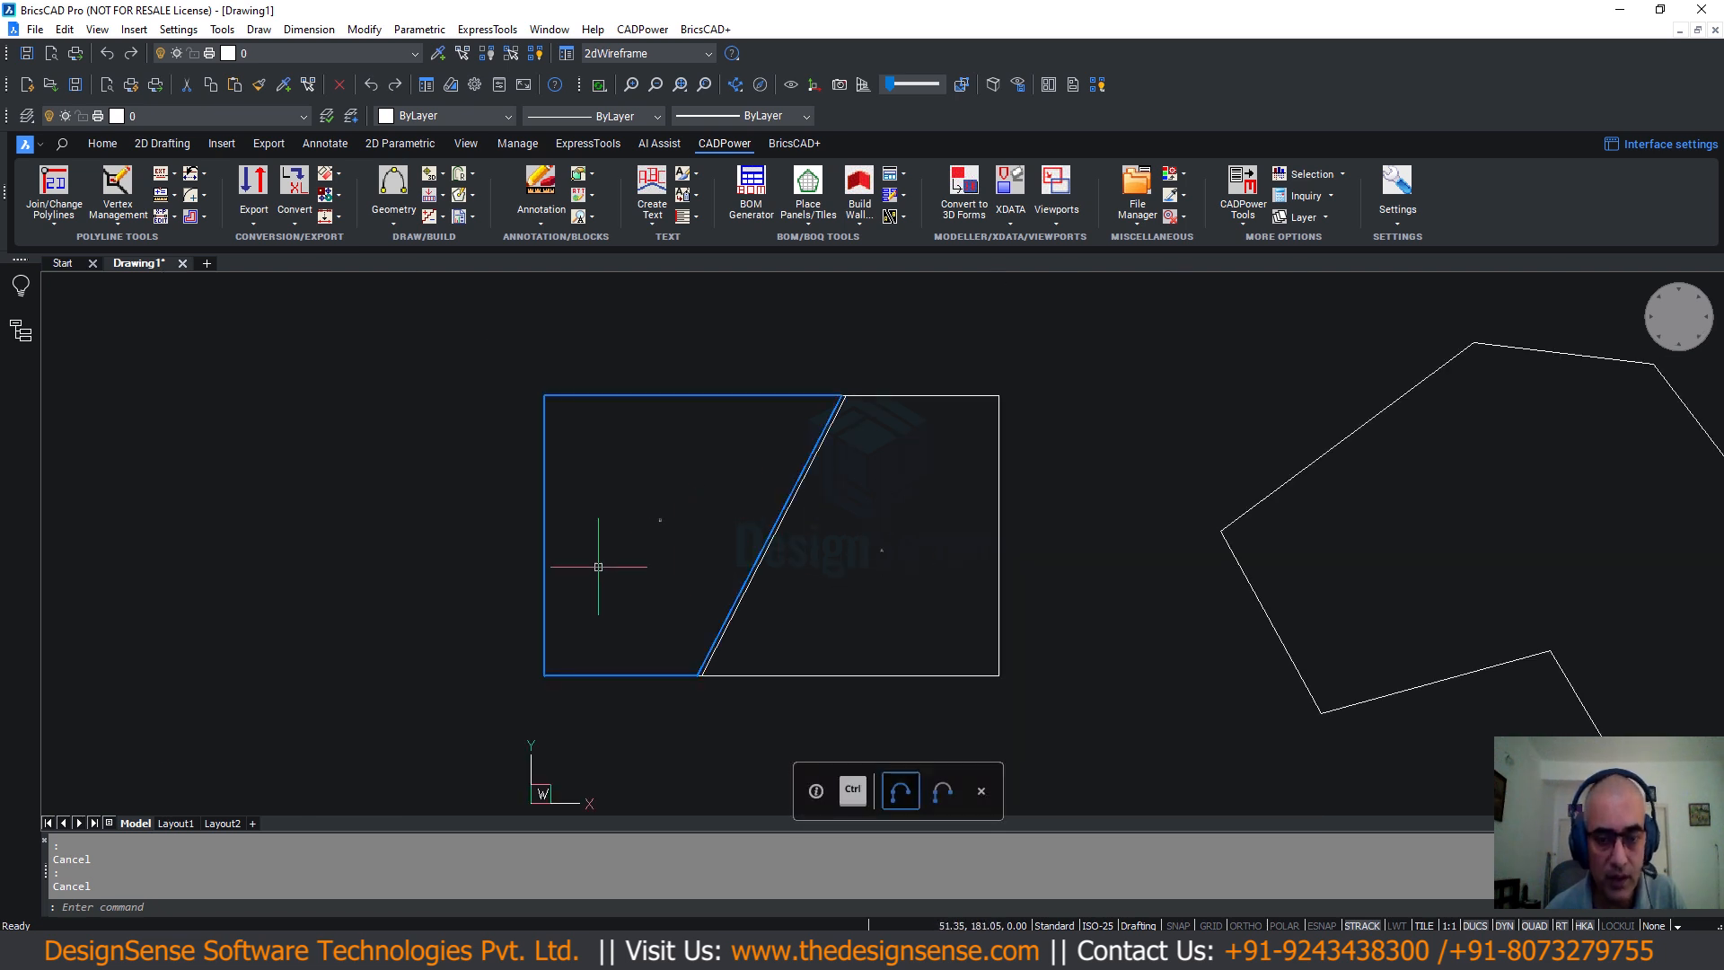
Window-select the old rectangle, cut lines and points and delete them.
{"action": "left_click", "coordinate": [432, 331]}
{"action": "left_click", "coordinate": [1111, 732]}
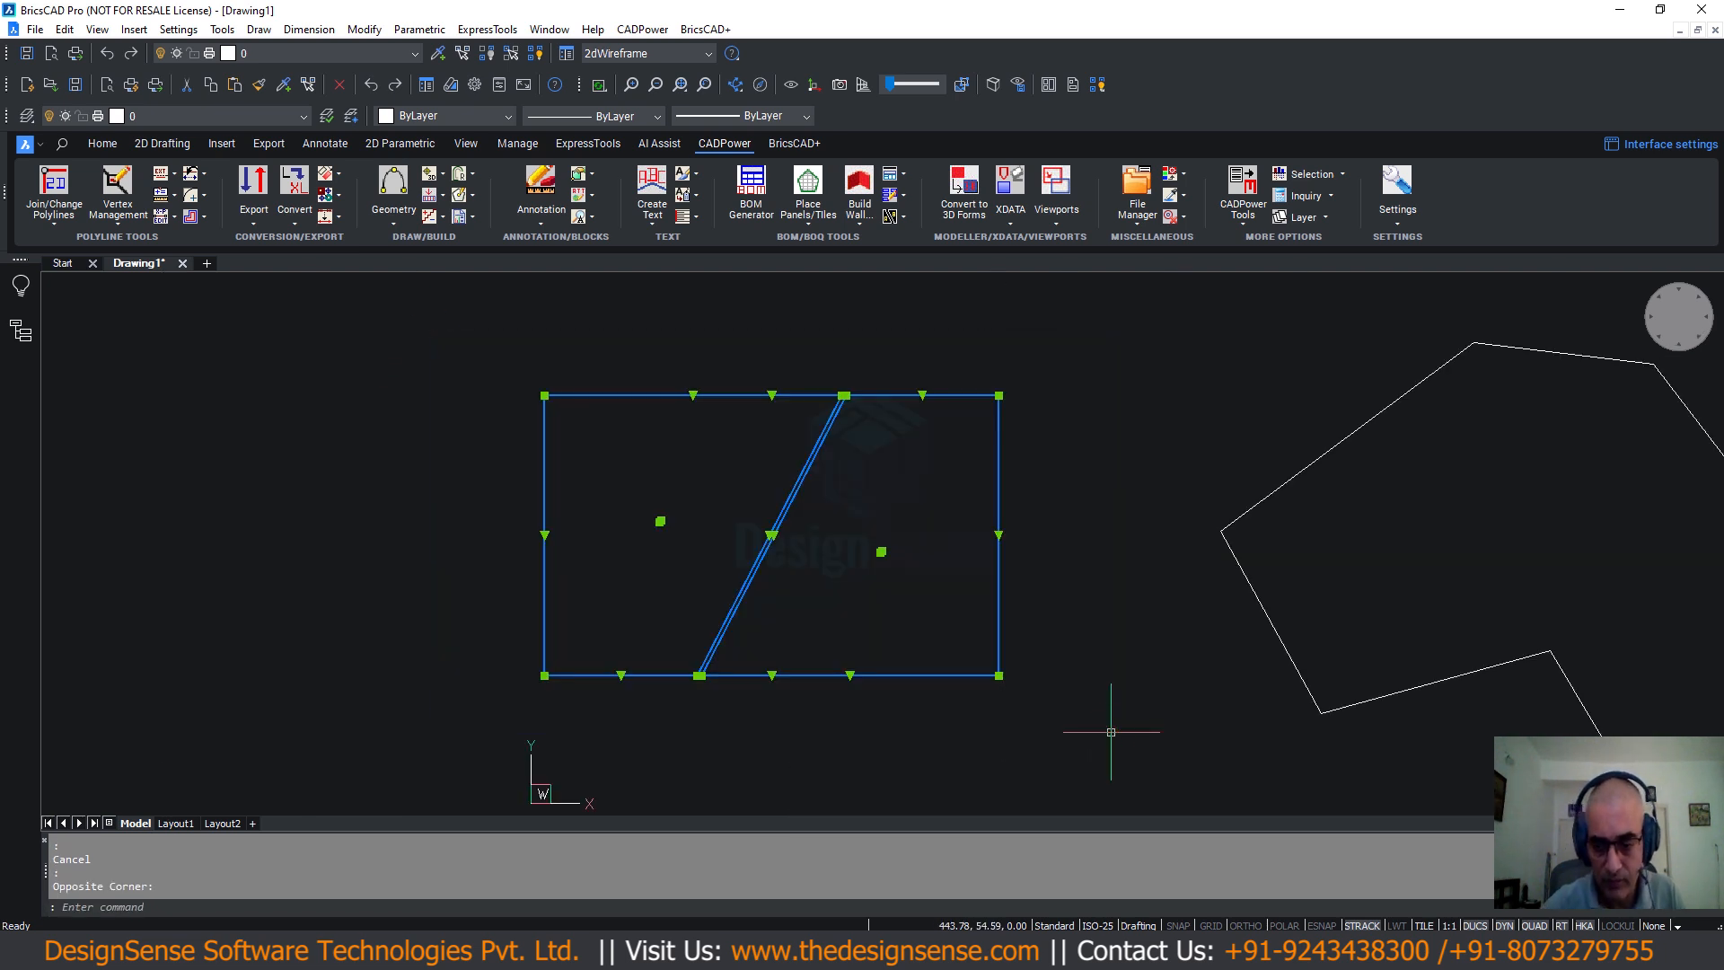
{"action": "key", "text": "Delete"}
{"action": "type", "text": "rec"}
{"action": "key", "text": "Return"}
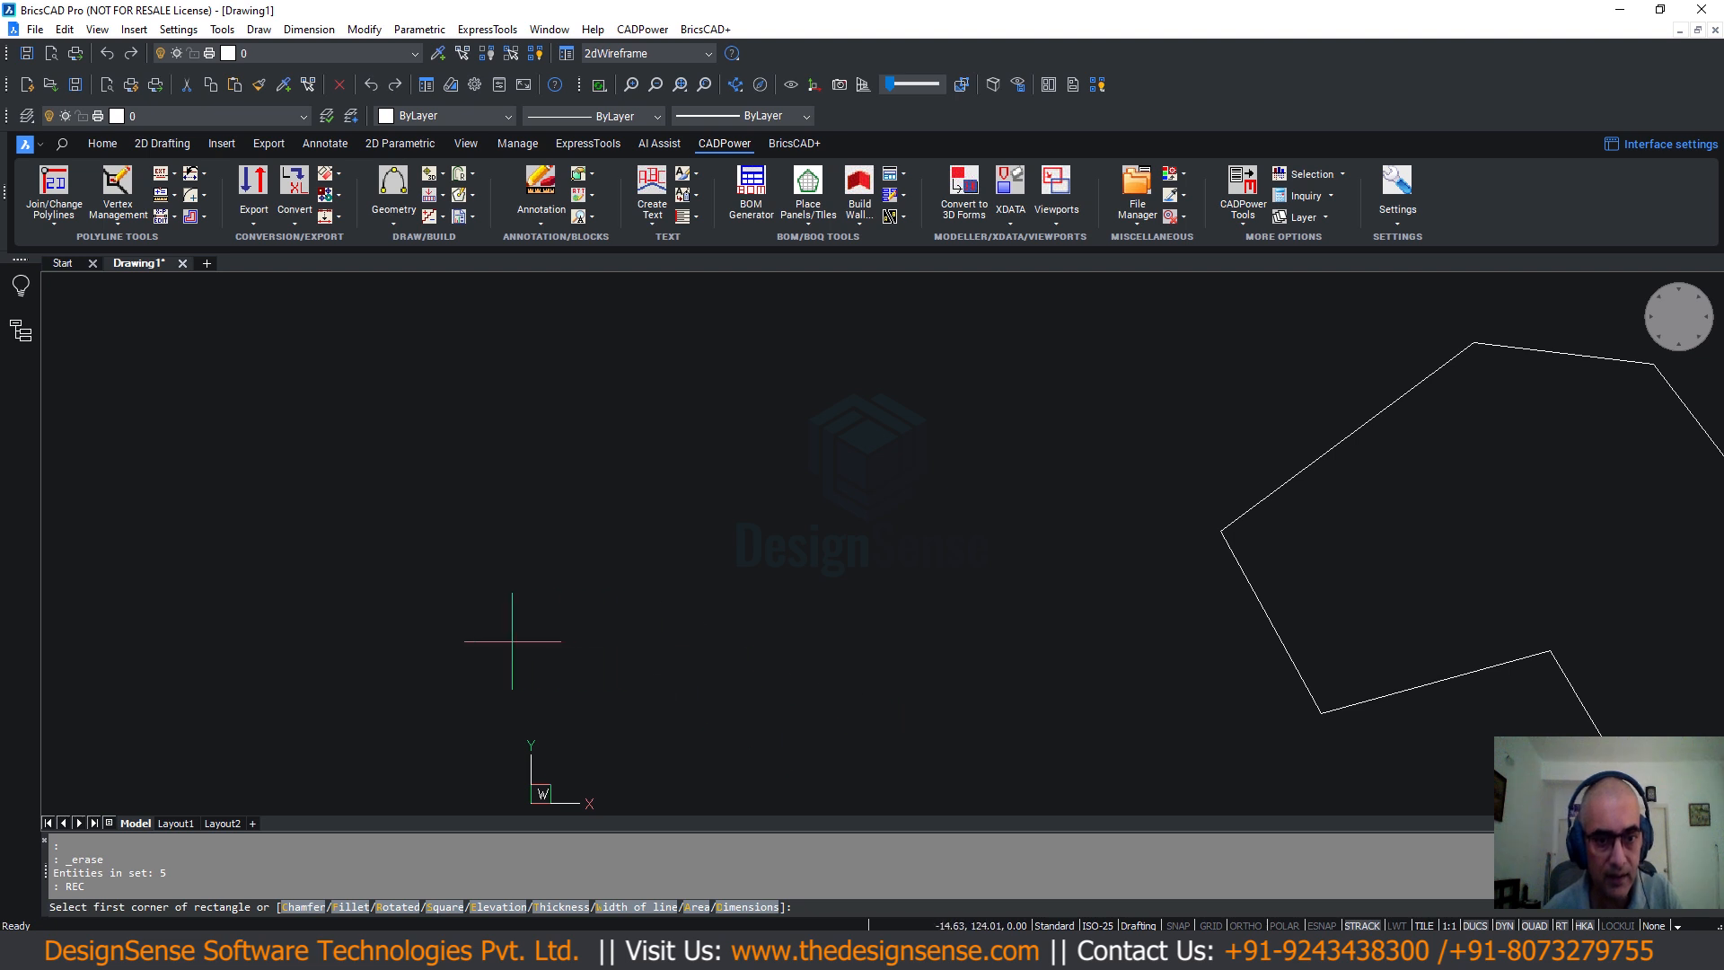
Draw a new rectangle, launch the Rectangular Sheet Cutter and open its settings with S.
{"action": "left_click", "coordinate": [484, 641]}
{"action": "left_click", "coordinate": [1004, 324]}
{"action": "left_click", "coordinate": [642, 29]}
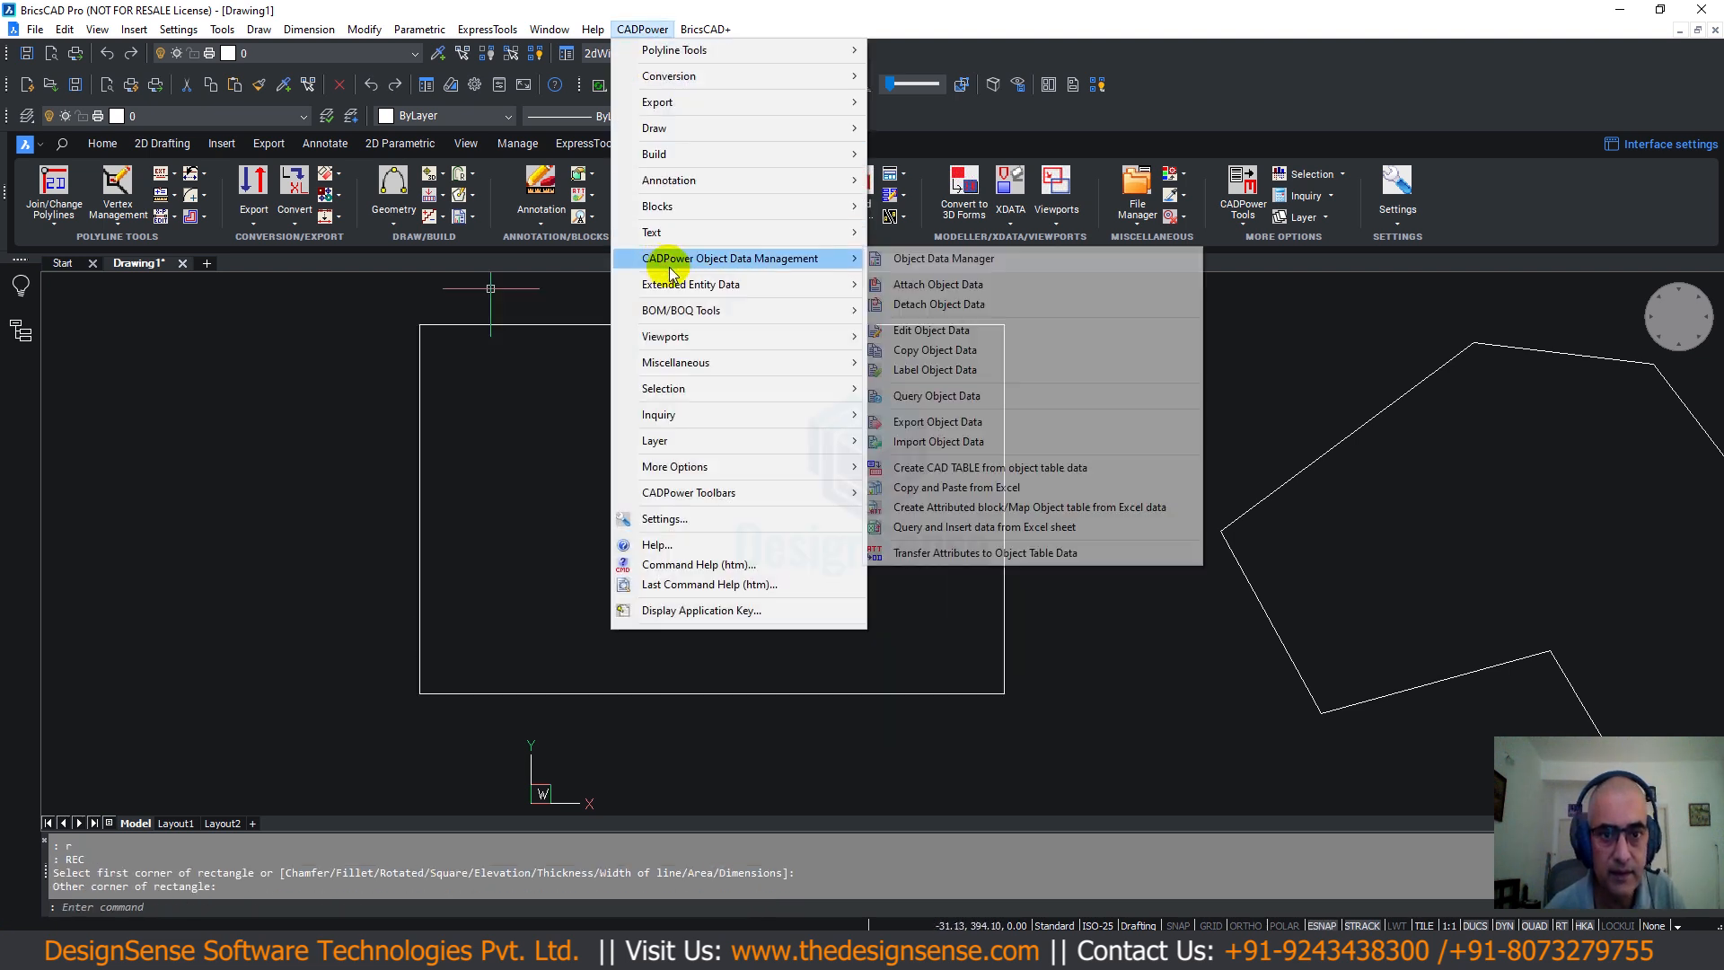
{"action": "mouse_move", "coordinate": [691, 312]}
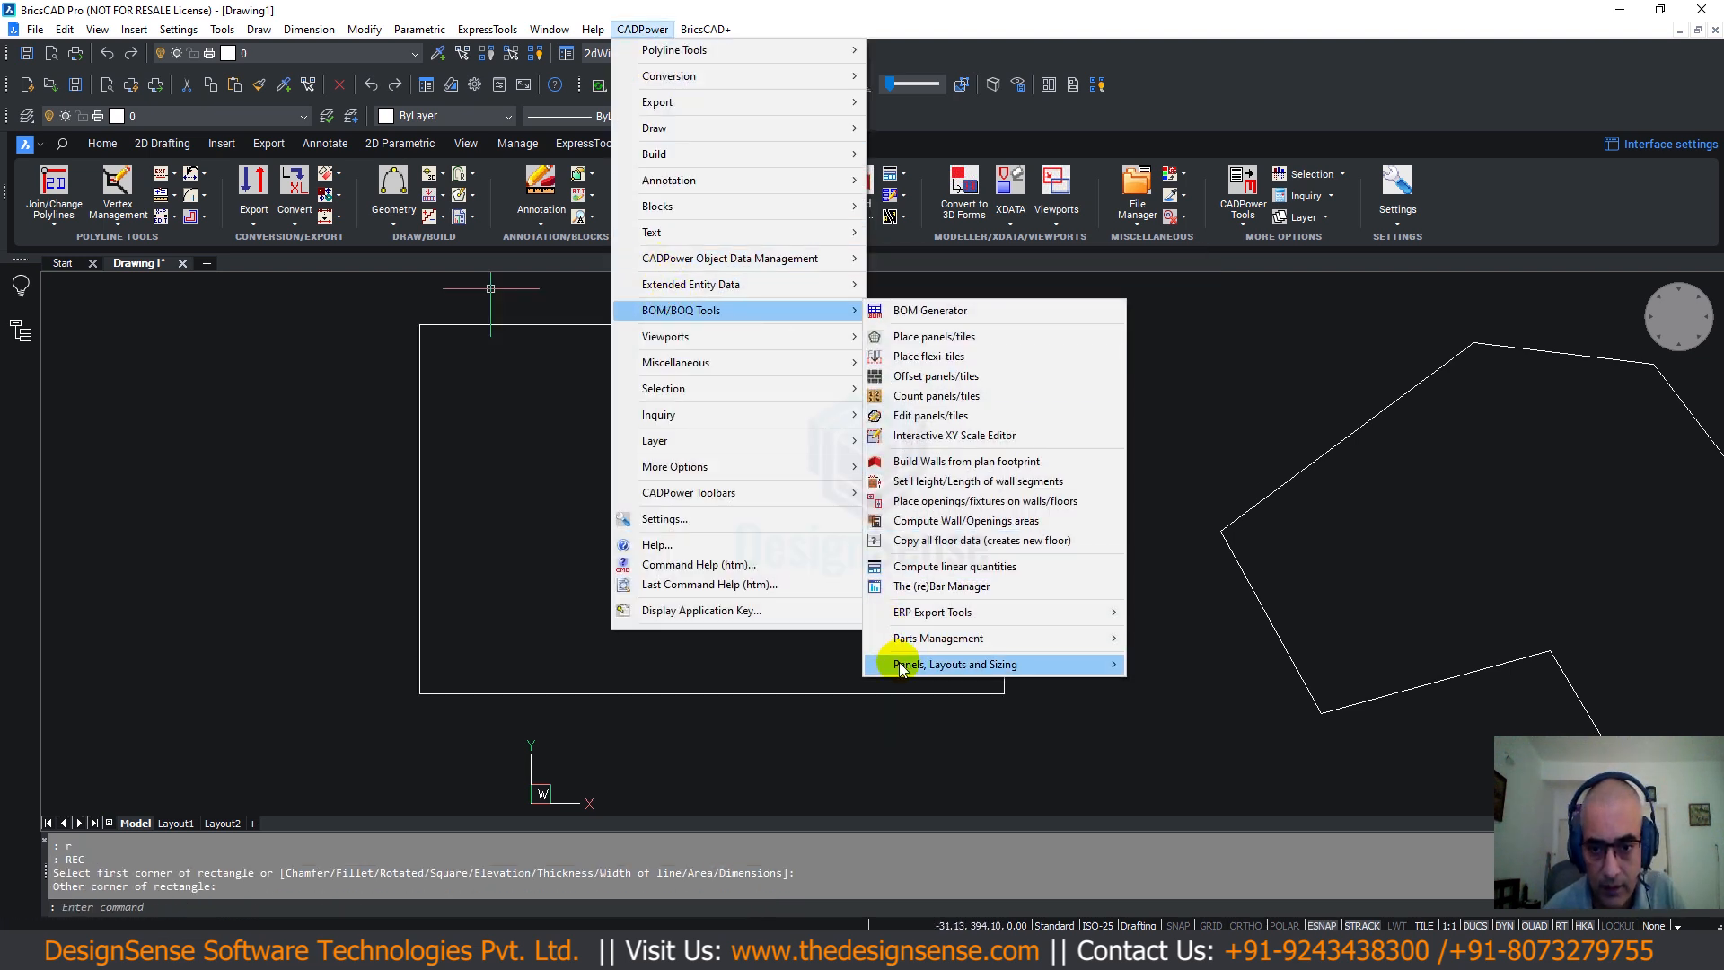
{"action": "mouse_move", "coordinate": [892, 664]}
{"action": "left_click", "coordinate": [1181, 669]}
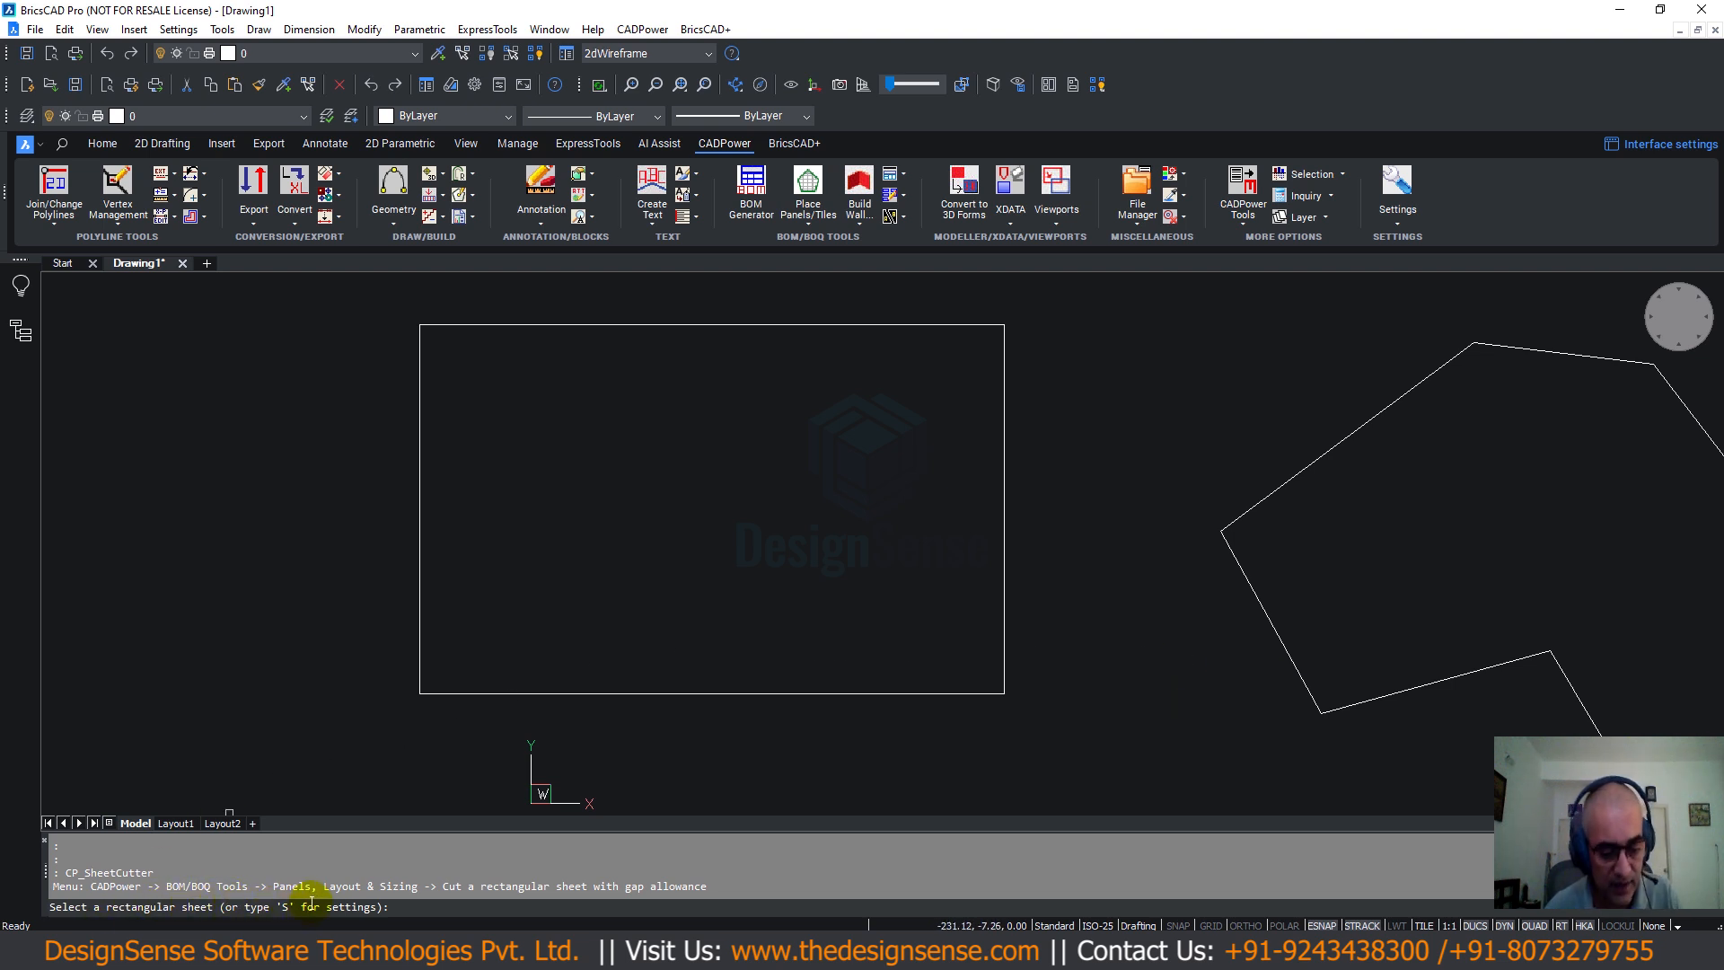
{"action": "type", "text": "s"}
{"action": "key", "text": "Return"}
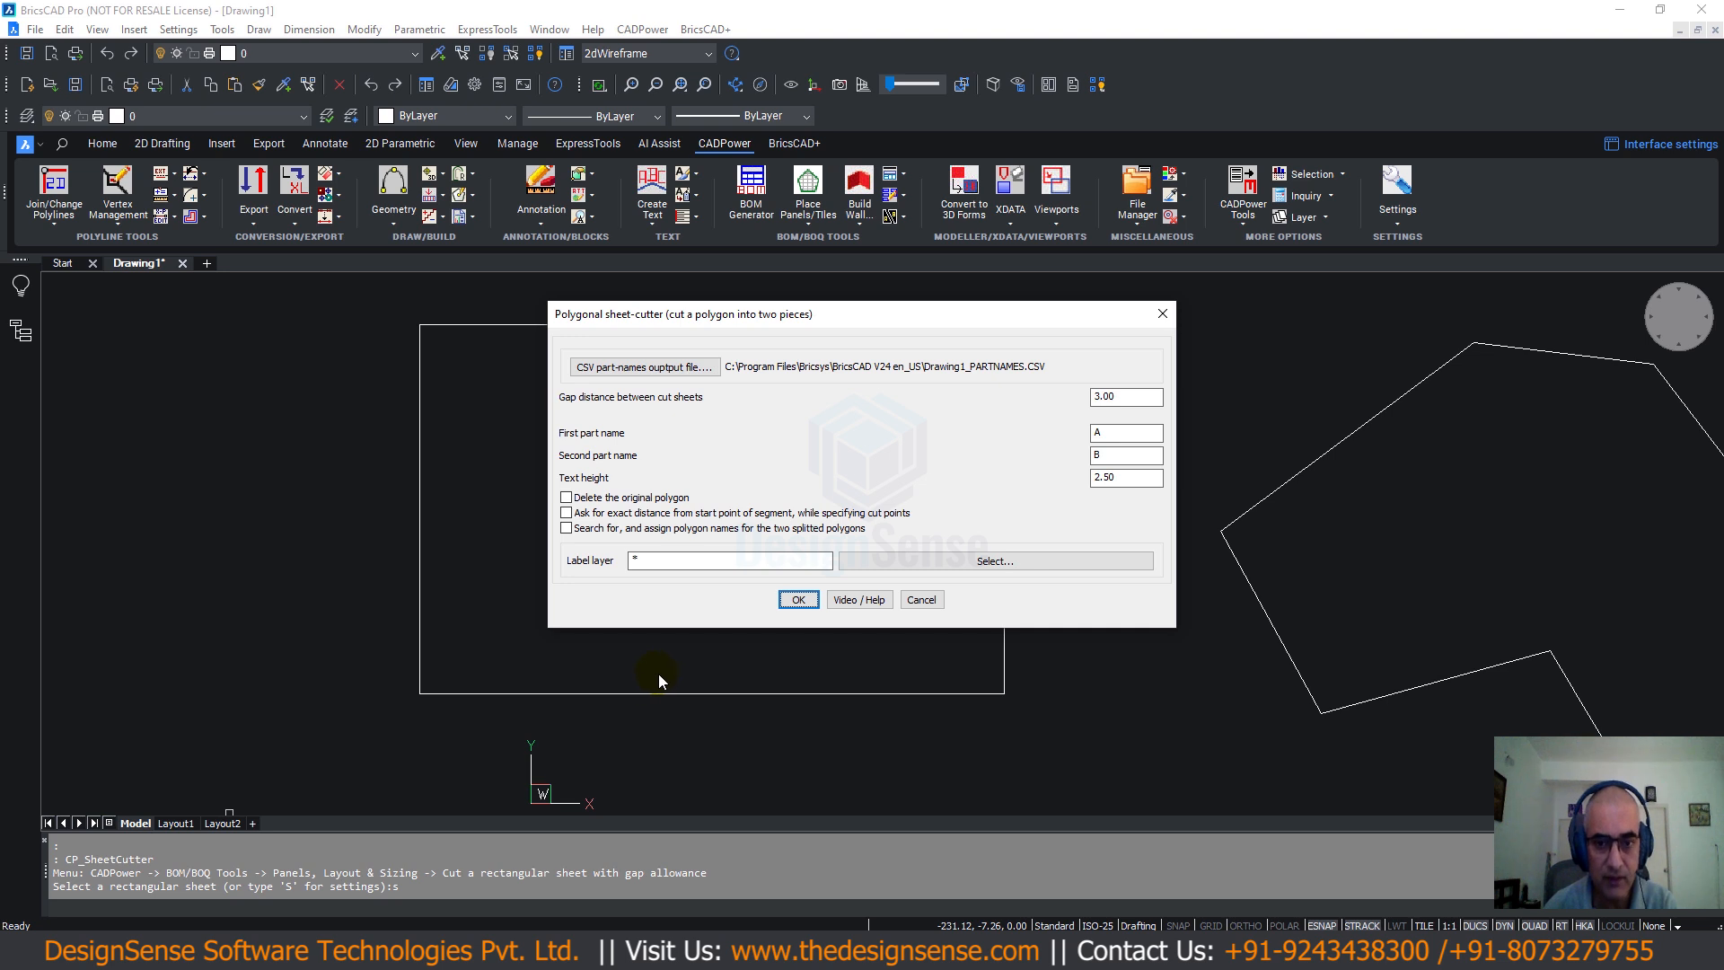
Set gap 5 and text height 10, tick Delete original and Ask for exact distance, and confirm.
{"action": "left_click", "coordinate": [1126, 398]}
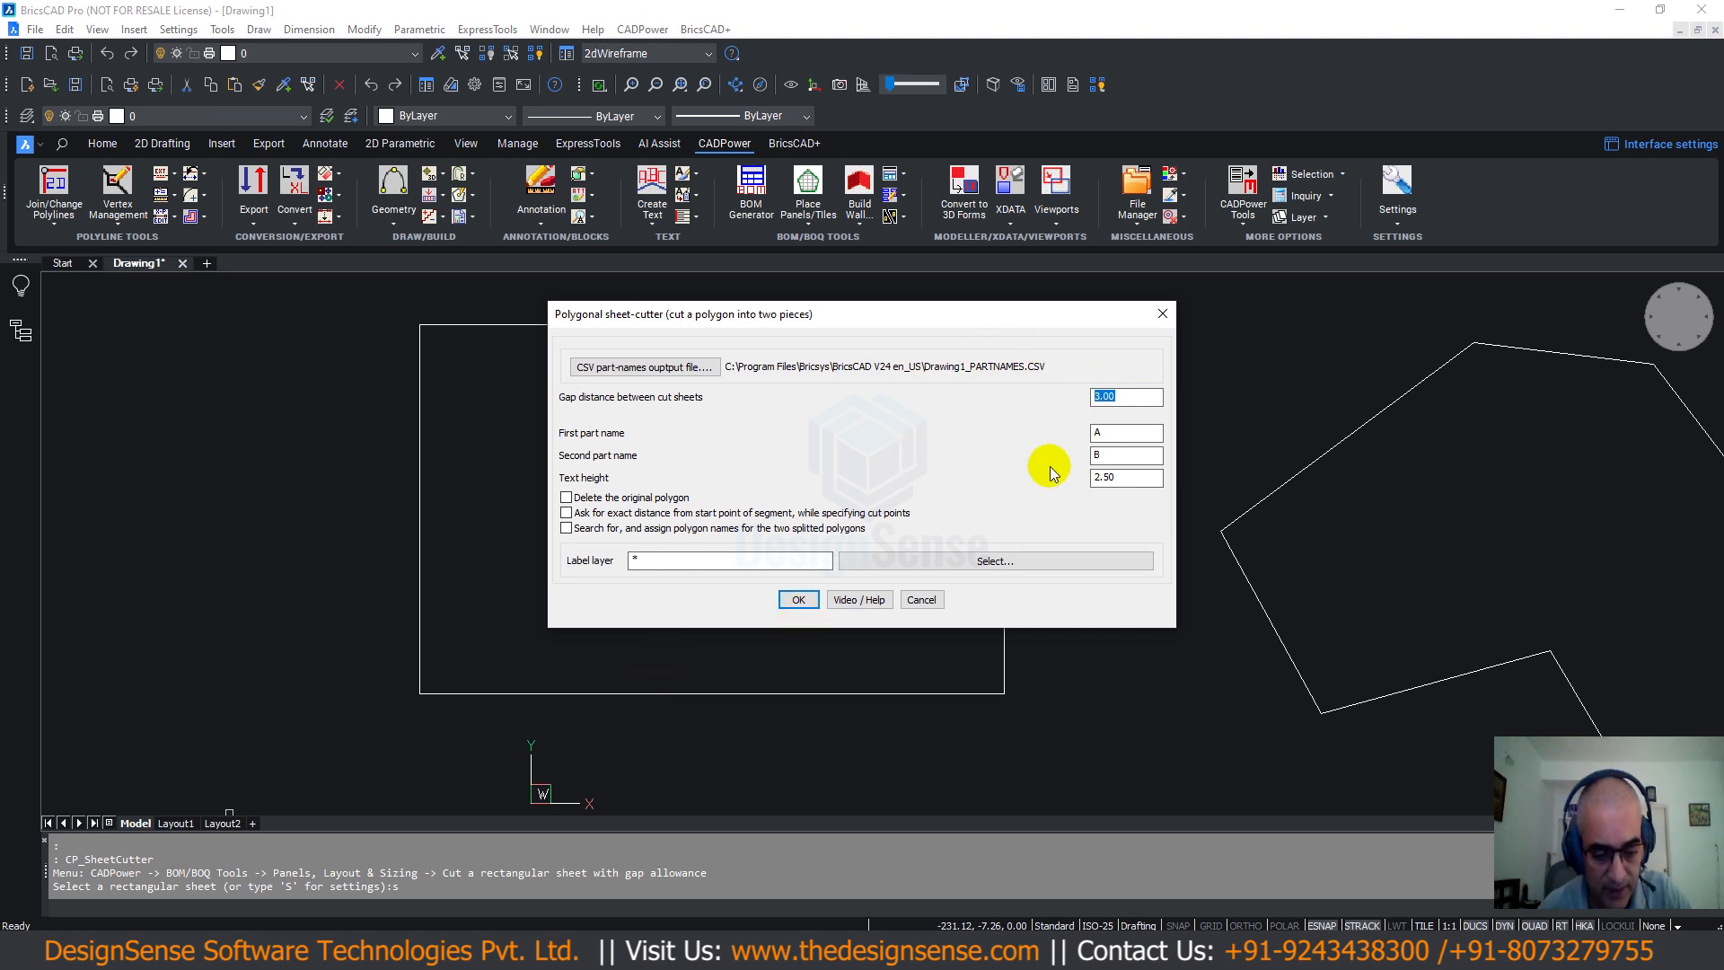
{"action": "type", "text": "5"}
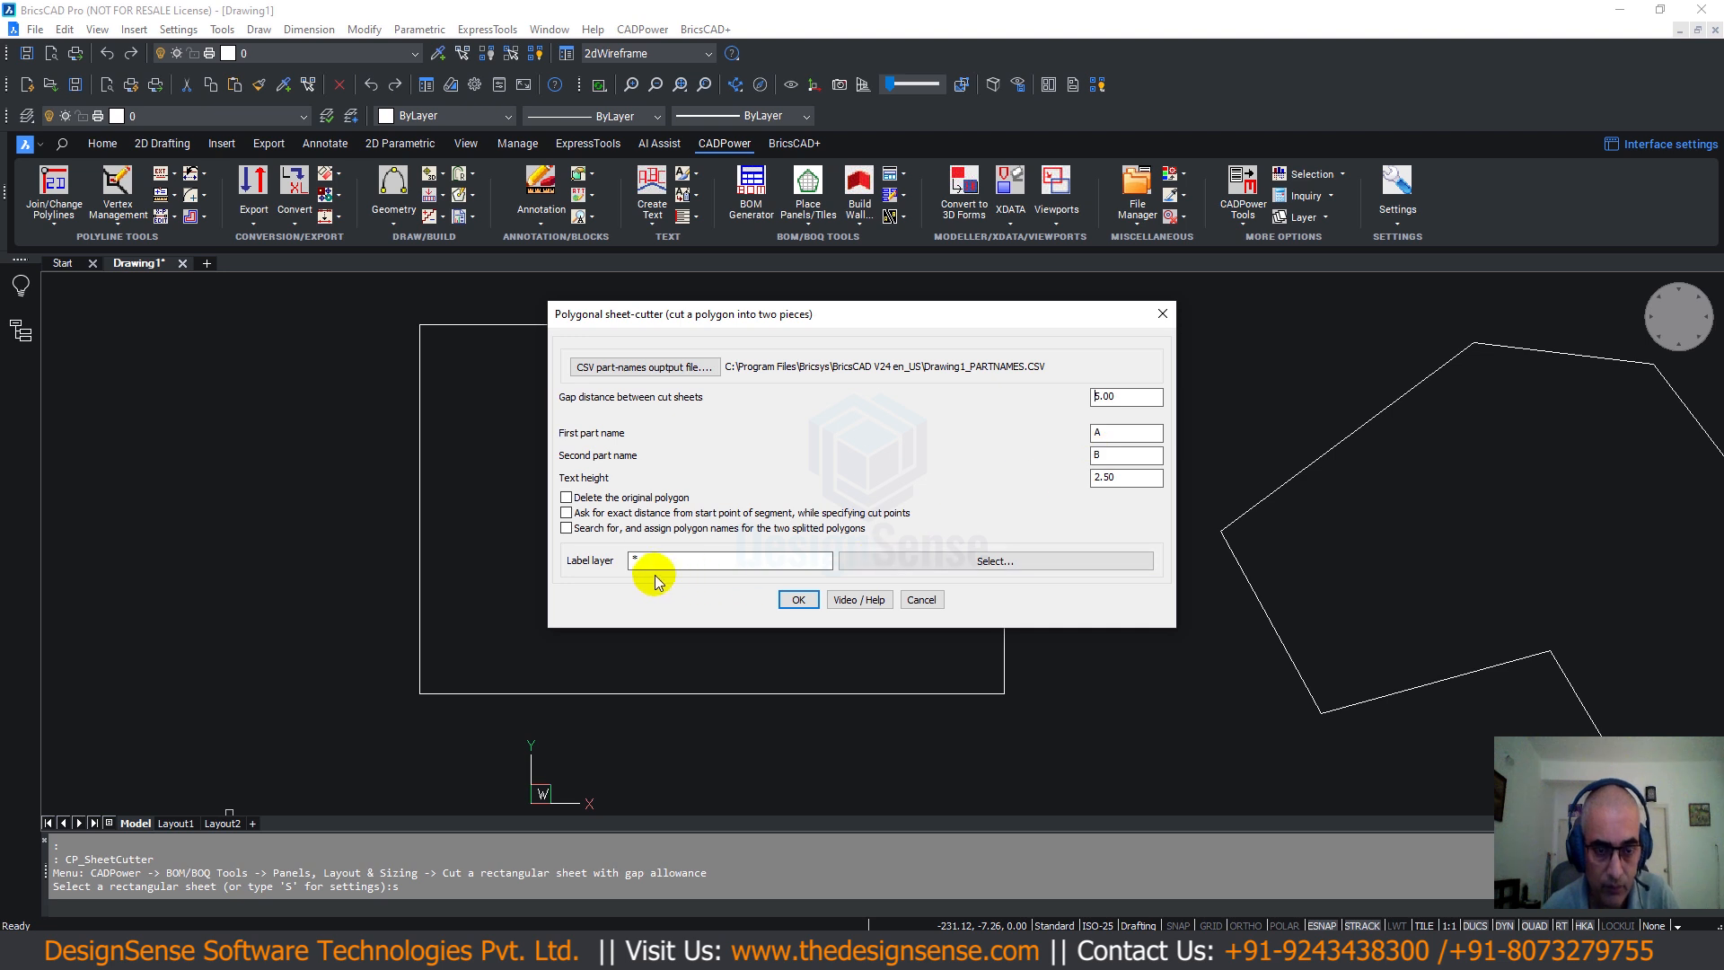
{"action": "left_click", "coordinate": [567, 499]}
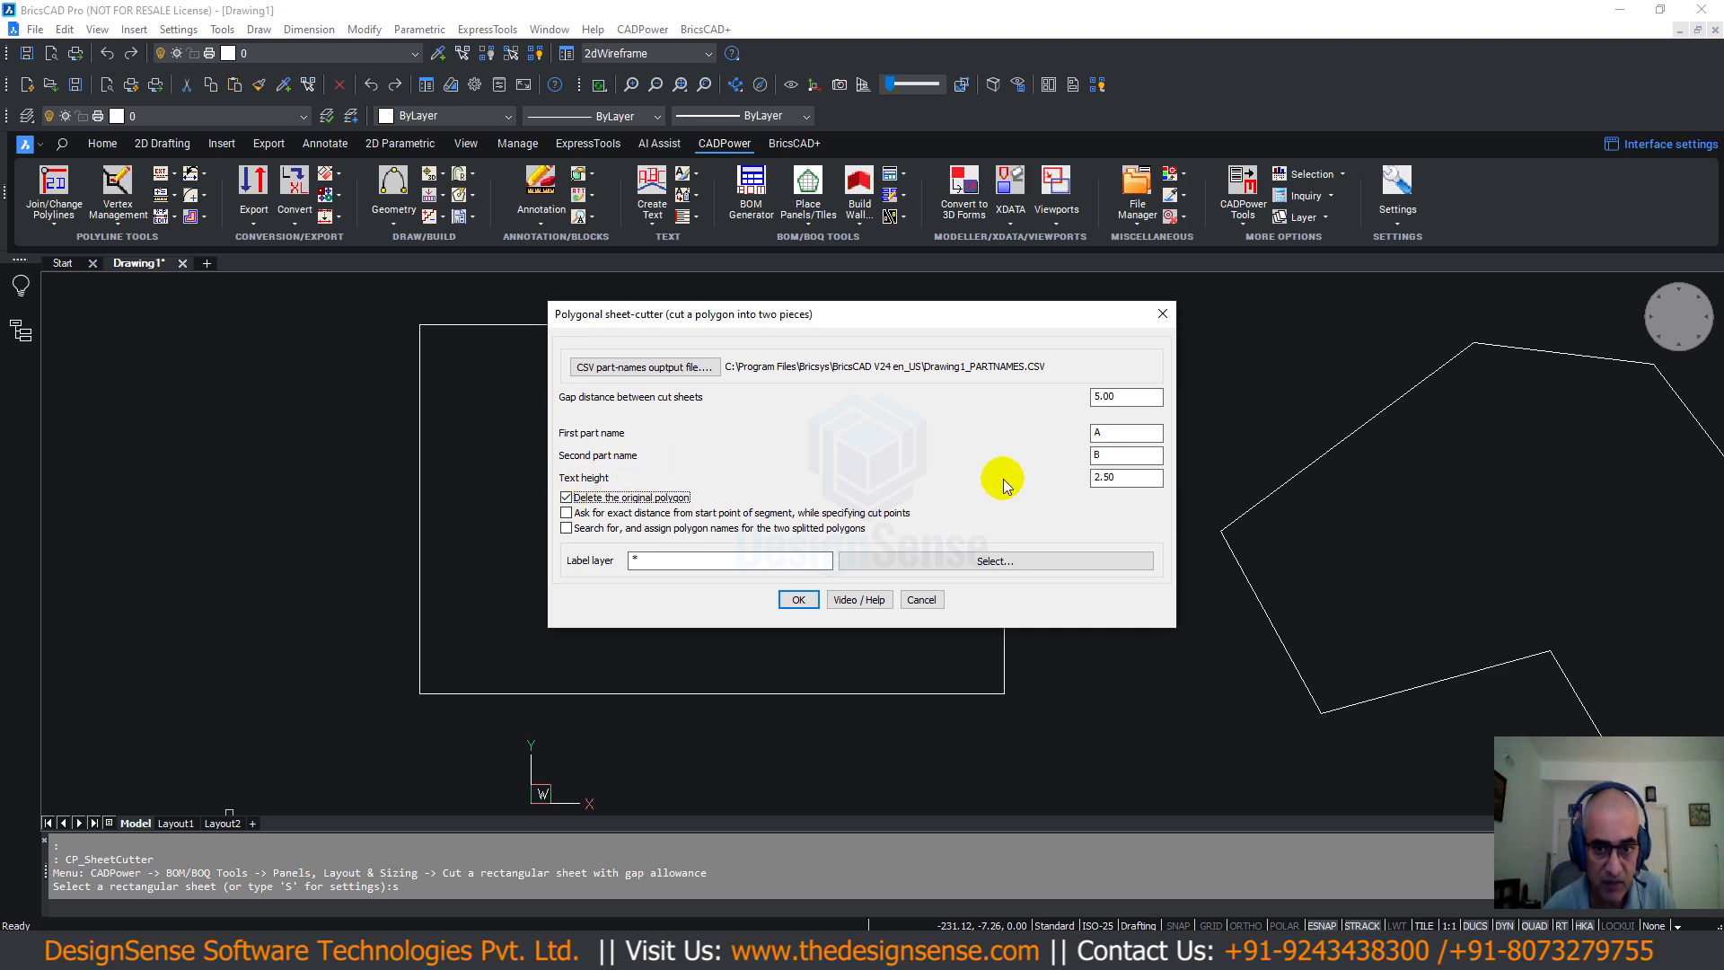
{"action": "left_click_drag", "start_coordinate": [1128, 476], "coordinate": [1095, 477]}
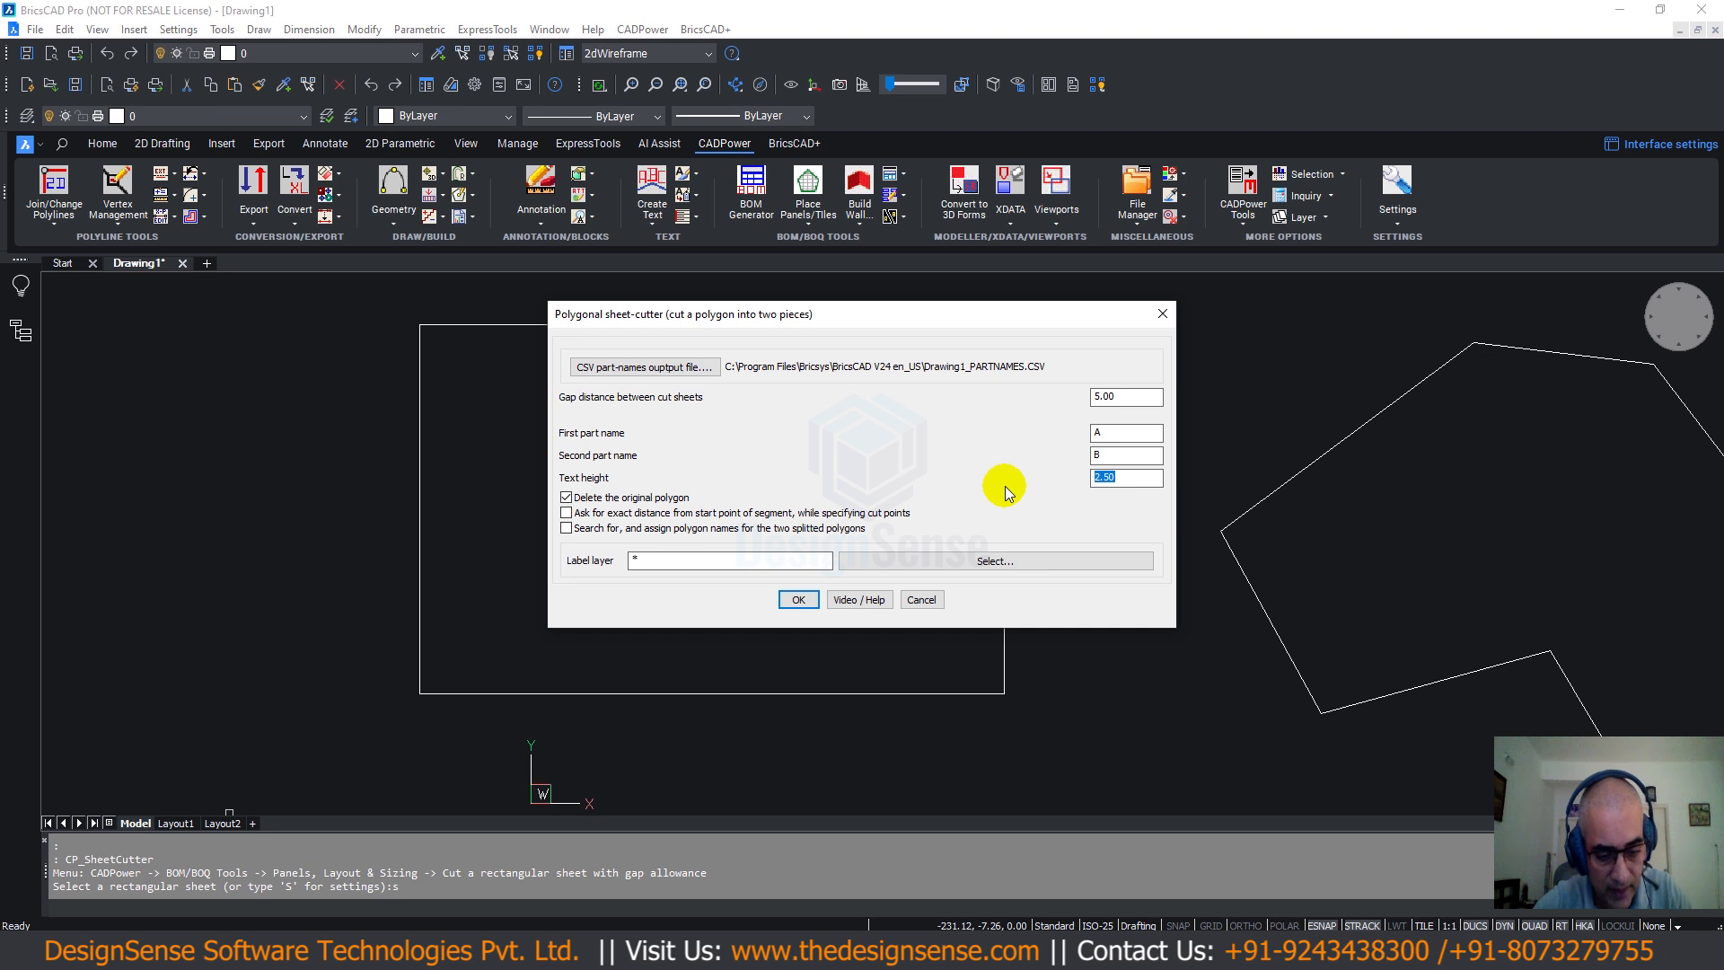
{"action": "type", "text": "10"}
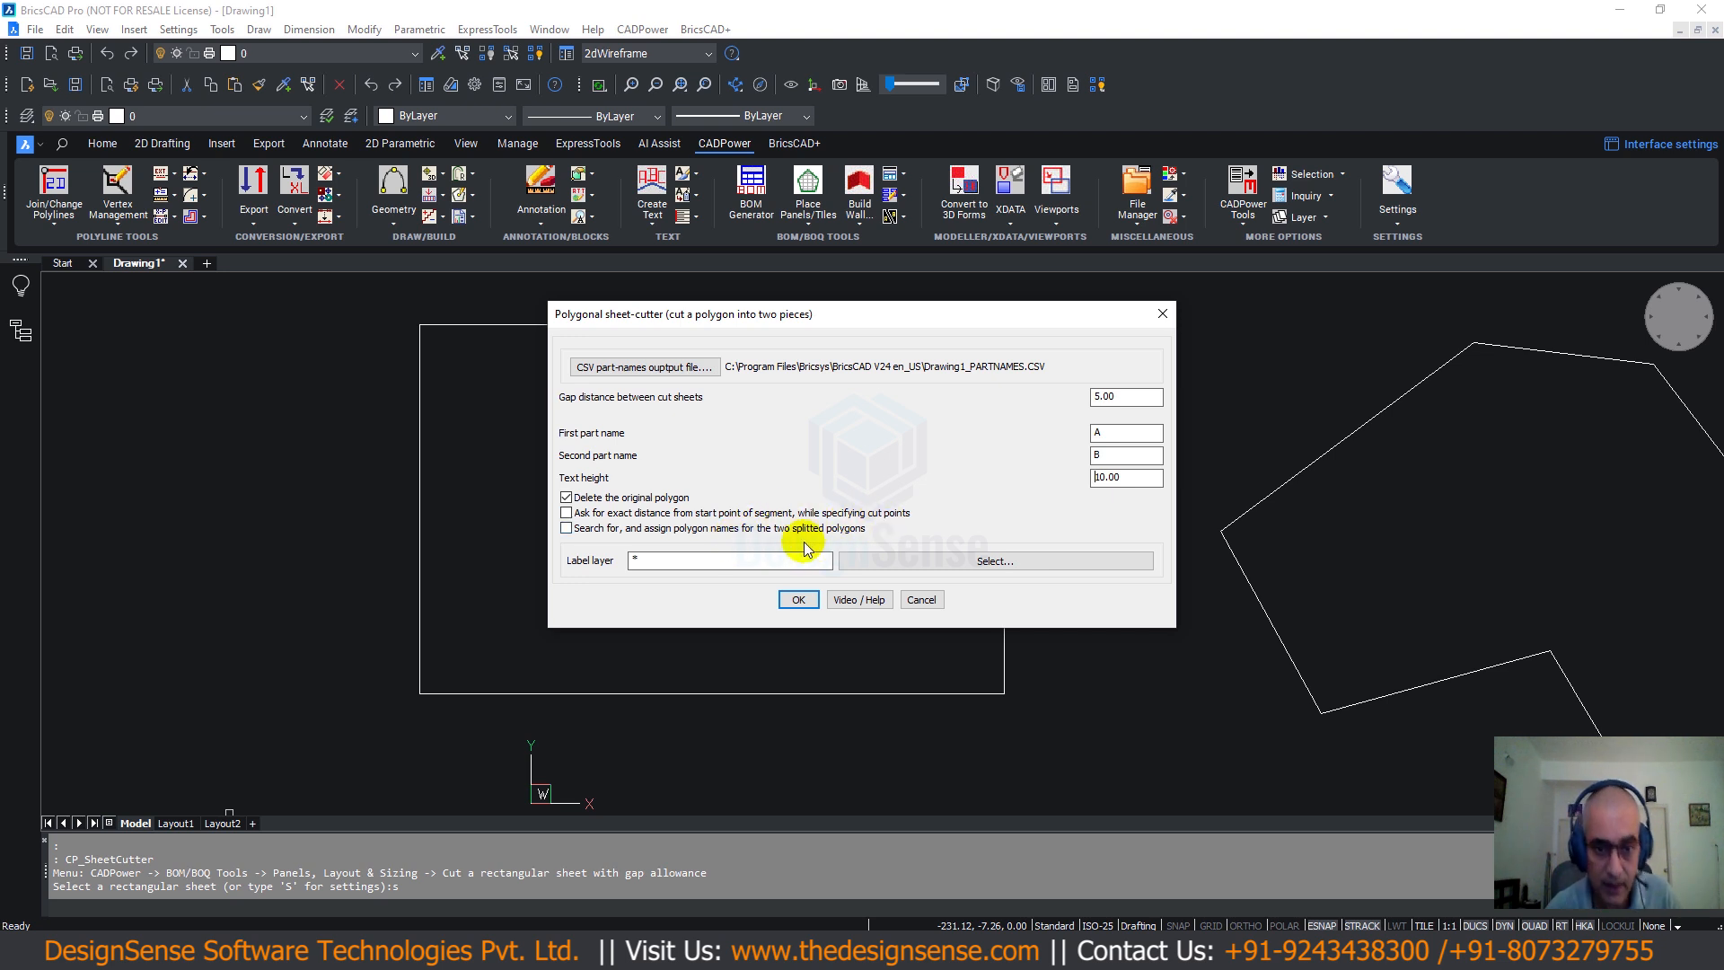
{"action": "left_click", "coordinate": [567, 514]}
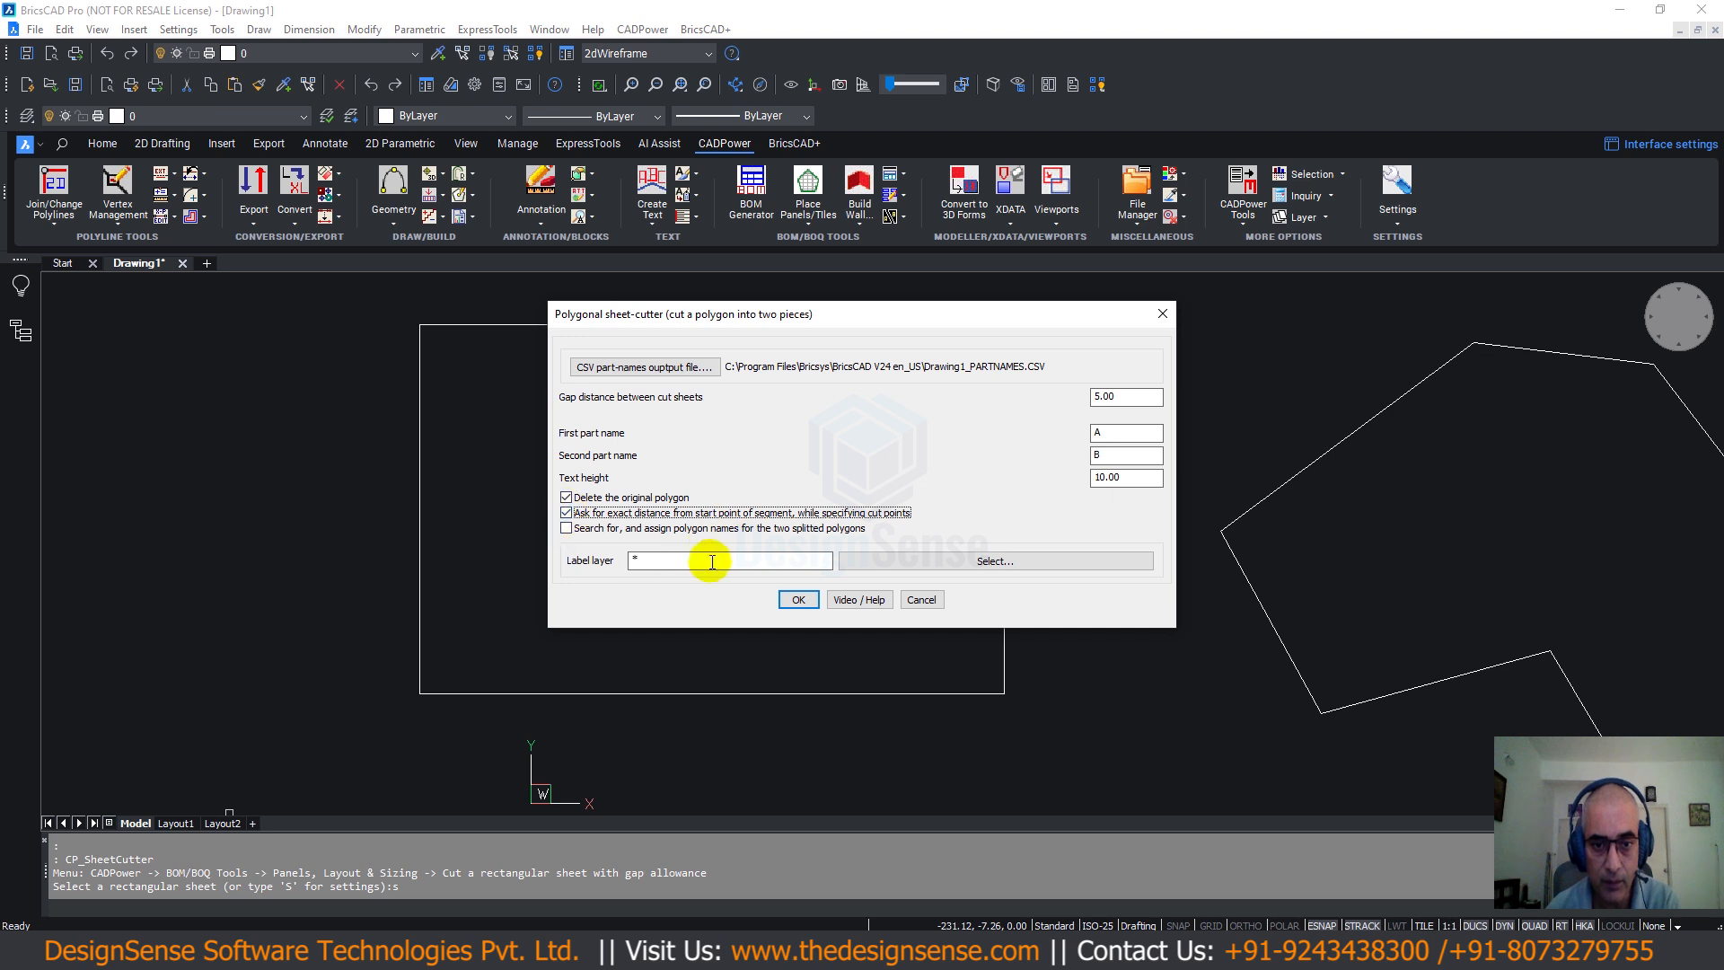
{"action": "left_click", "coordinate": [800, 600]}
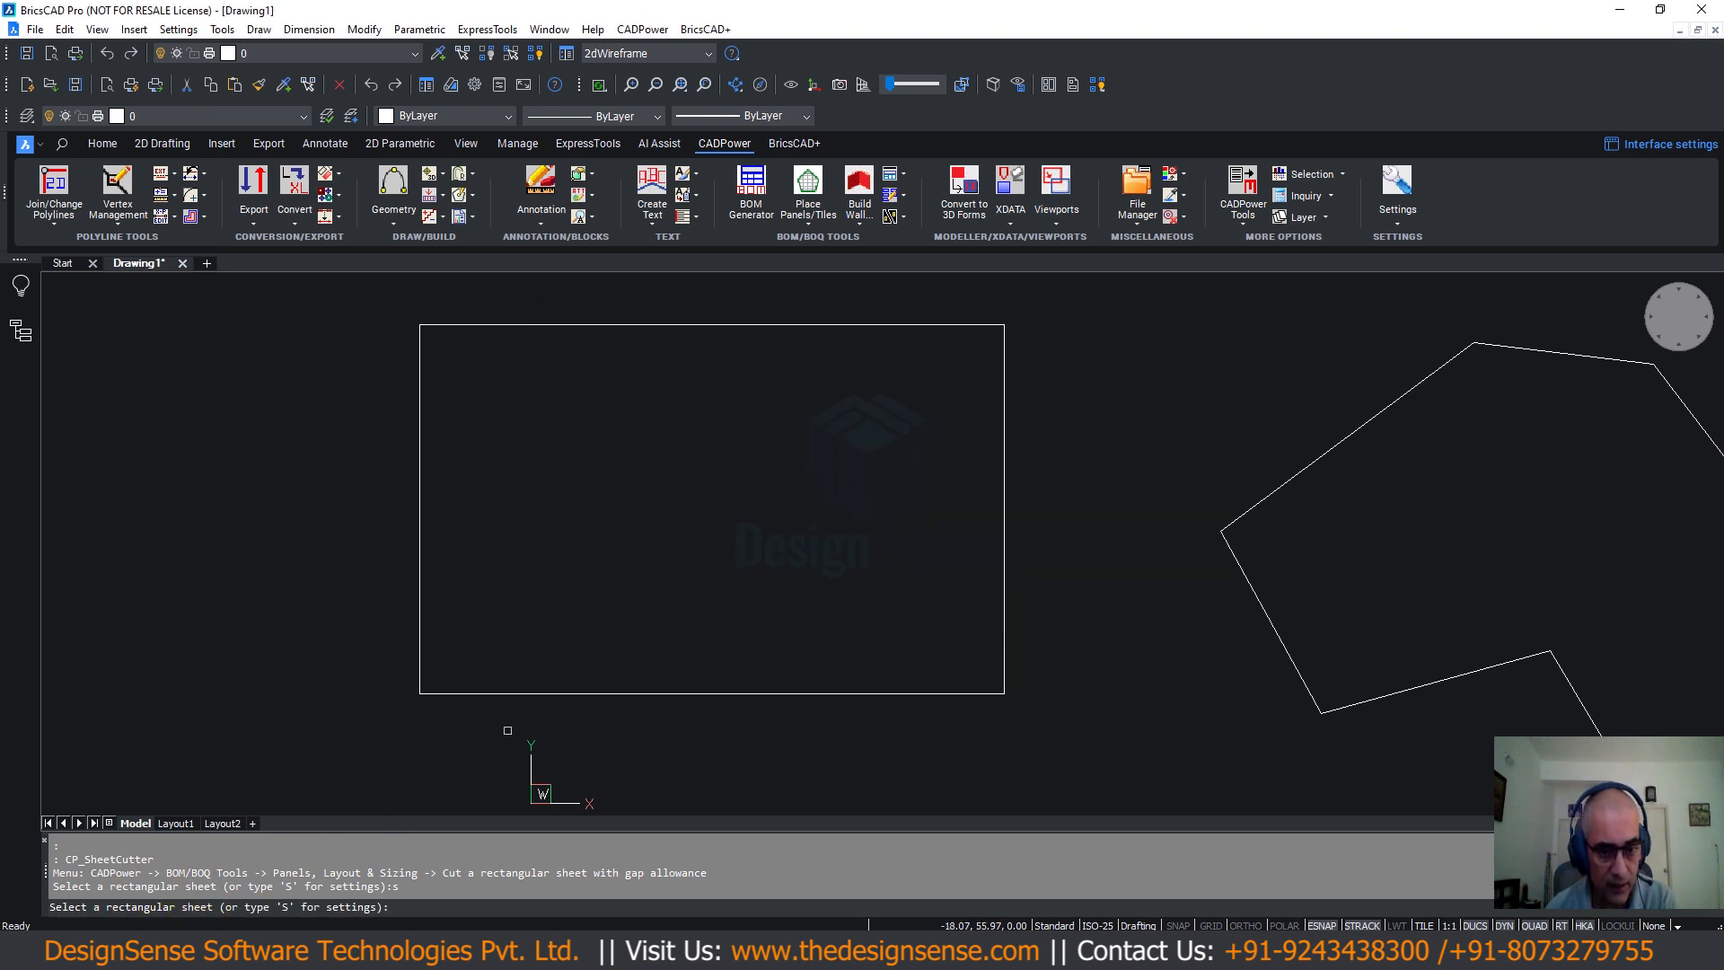
Cut the rectangle from a bottom-edge point at 250 to a top-edge point at 100.
{"action": "left_click", "coordinate": [587, 691]}
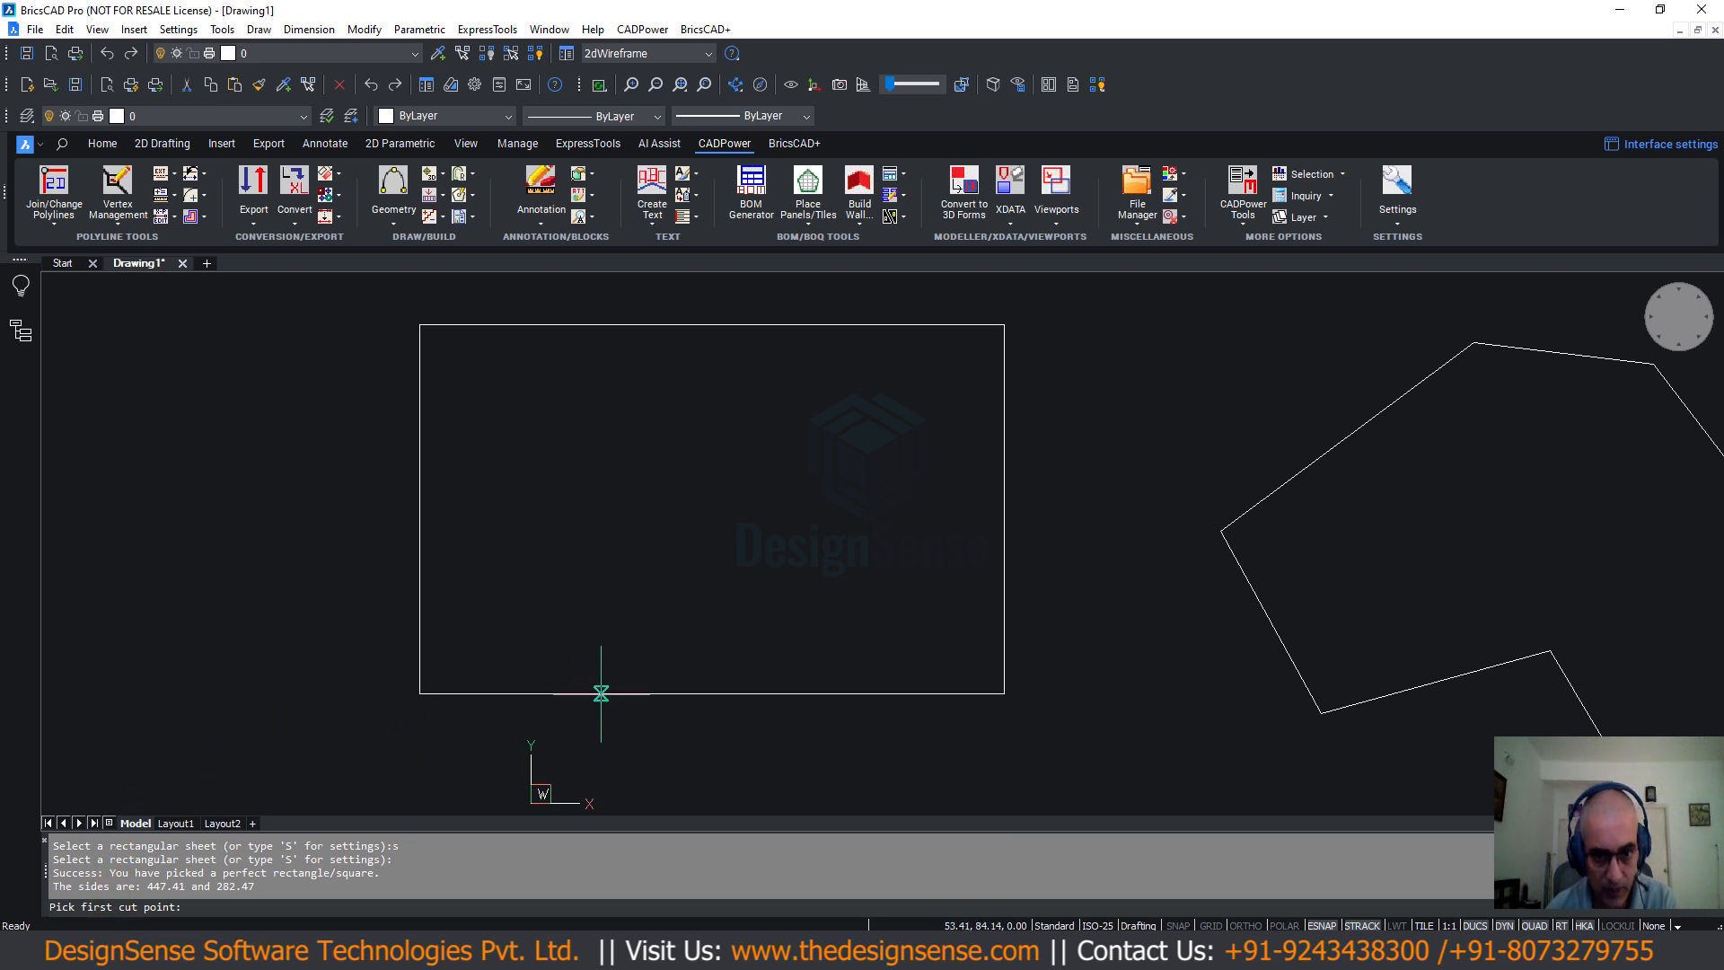
{"action": "left_click", "coordinate": [608, 693]}
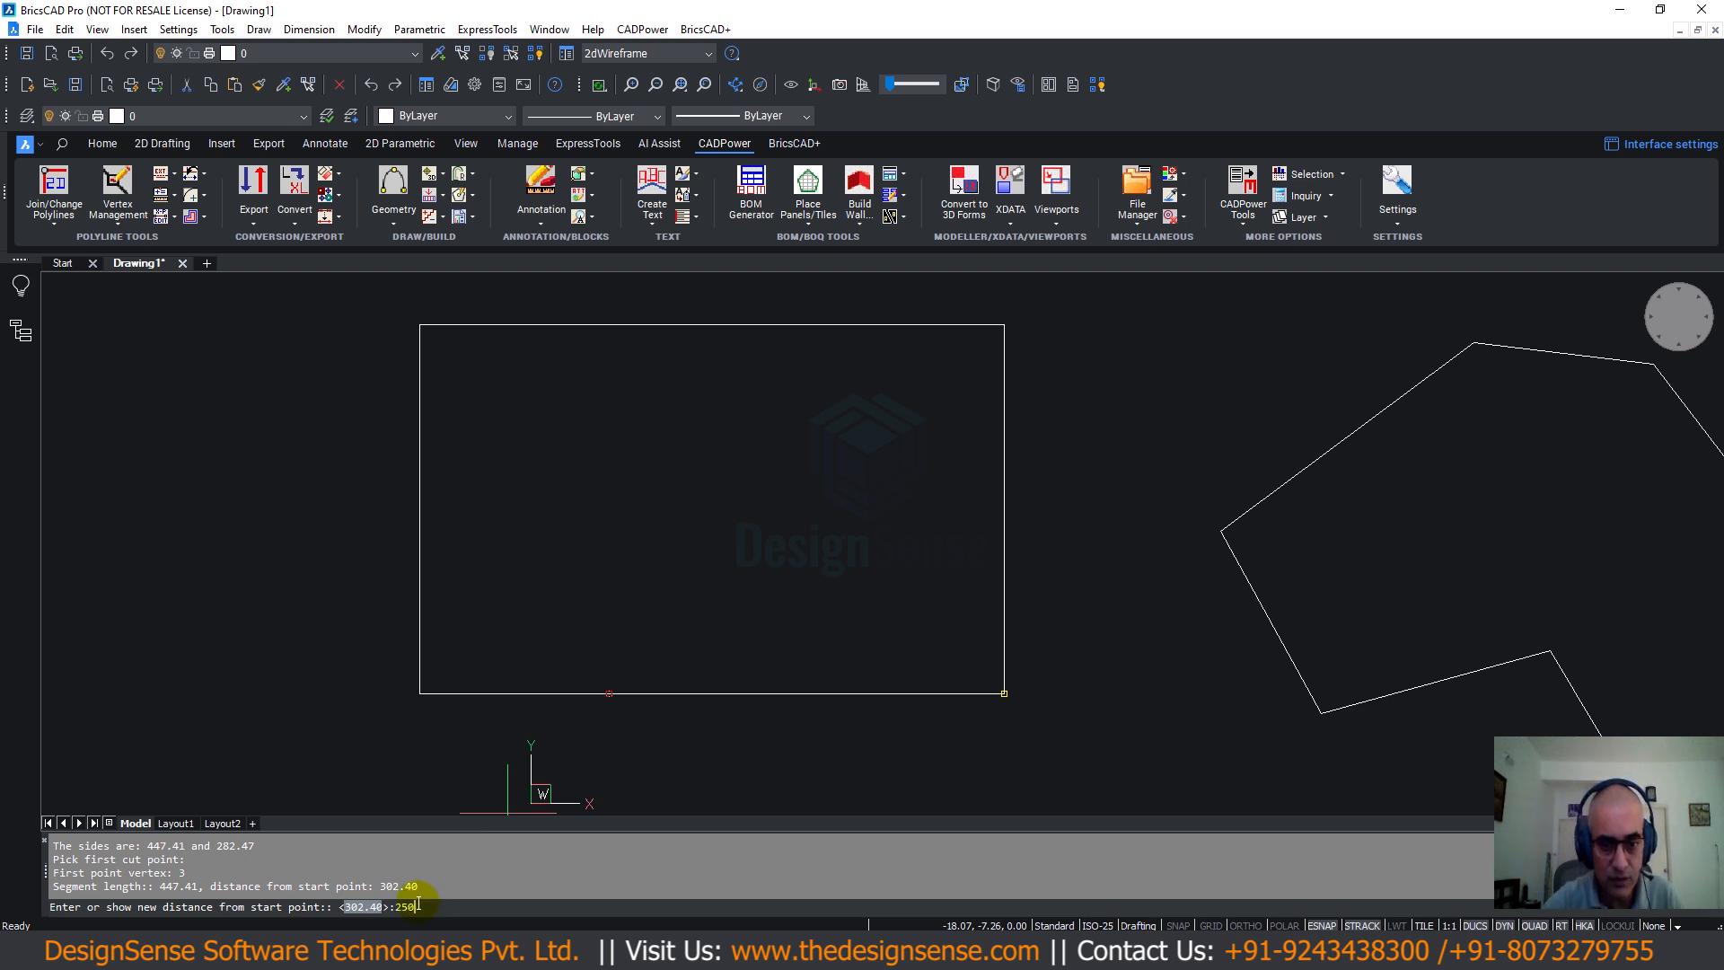
{"action": "key", "text": "Return"}
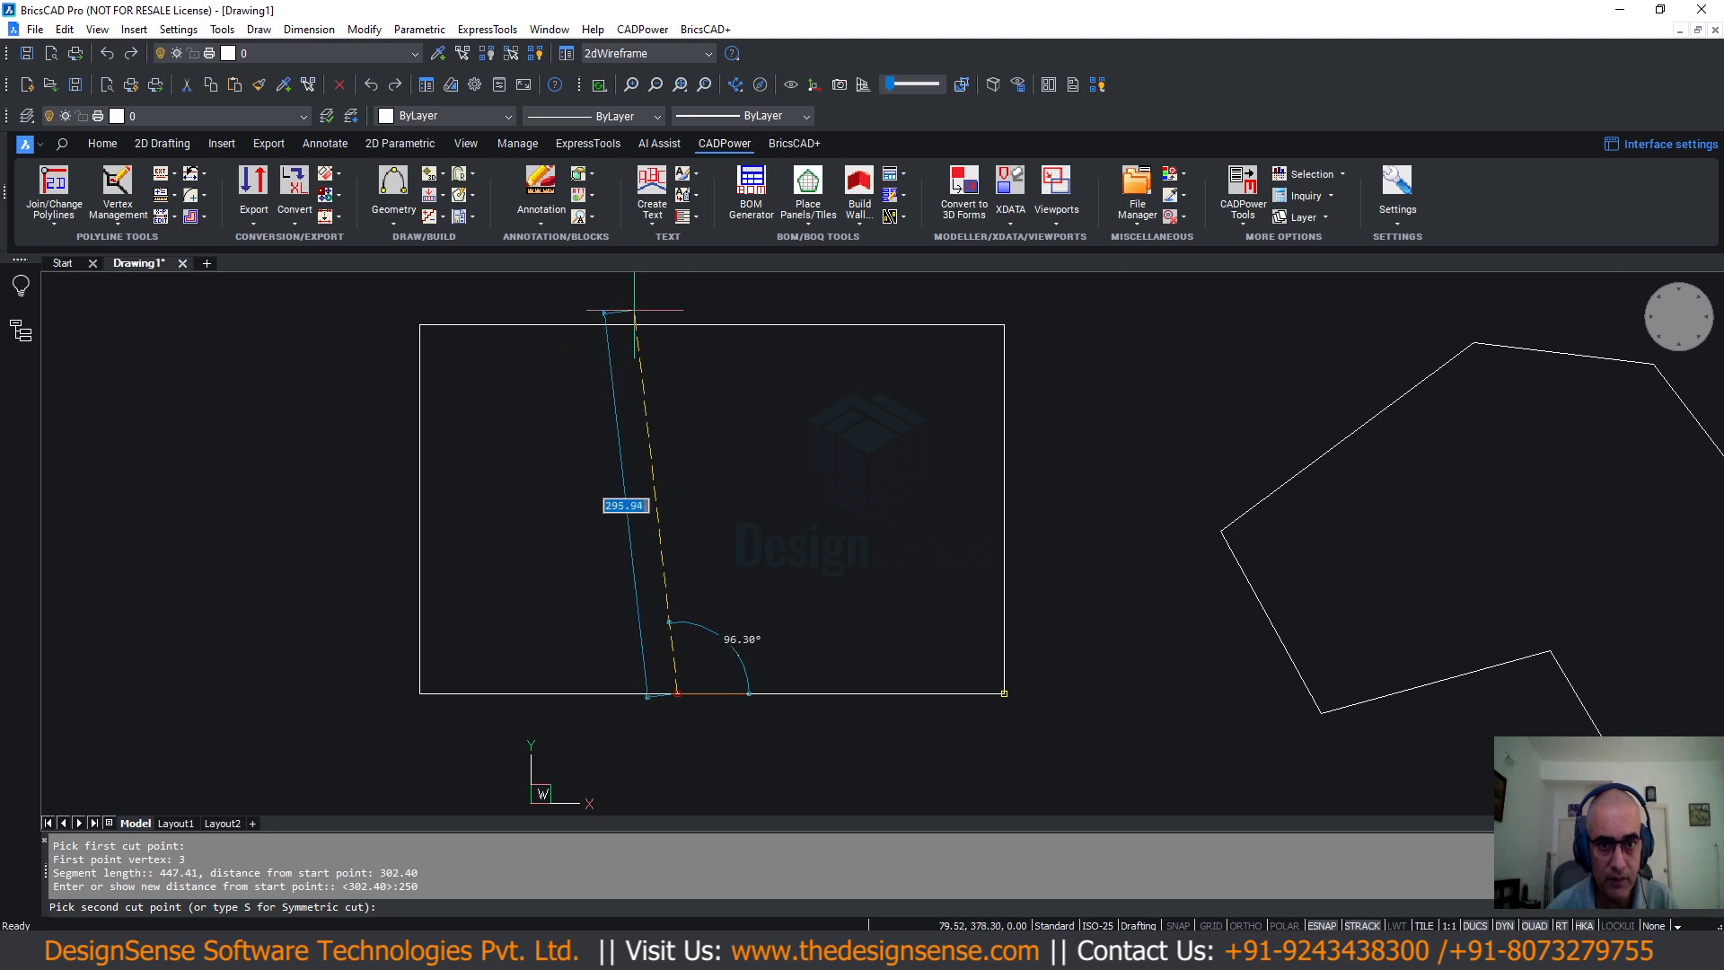
{"action": "left_click", "coordinate": [555, 325]}
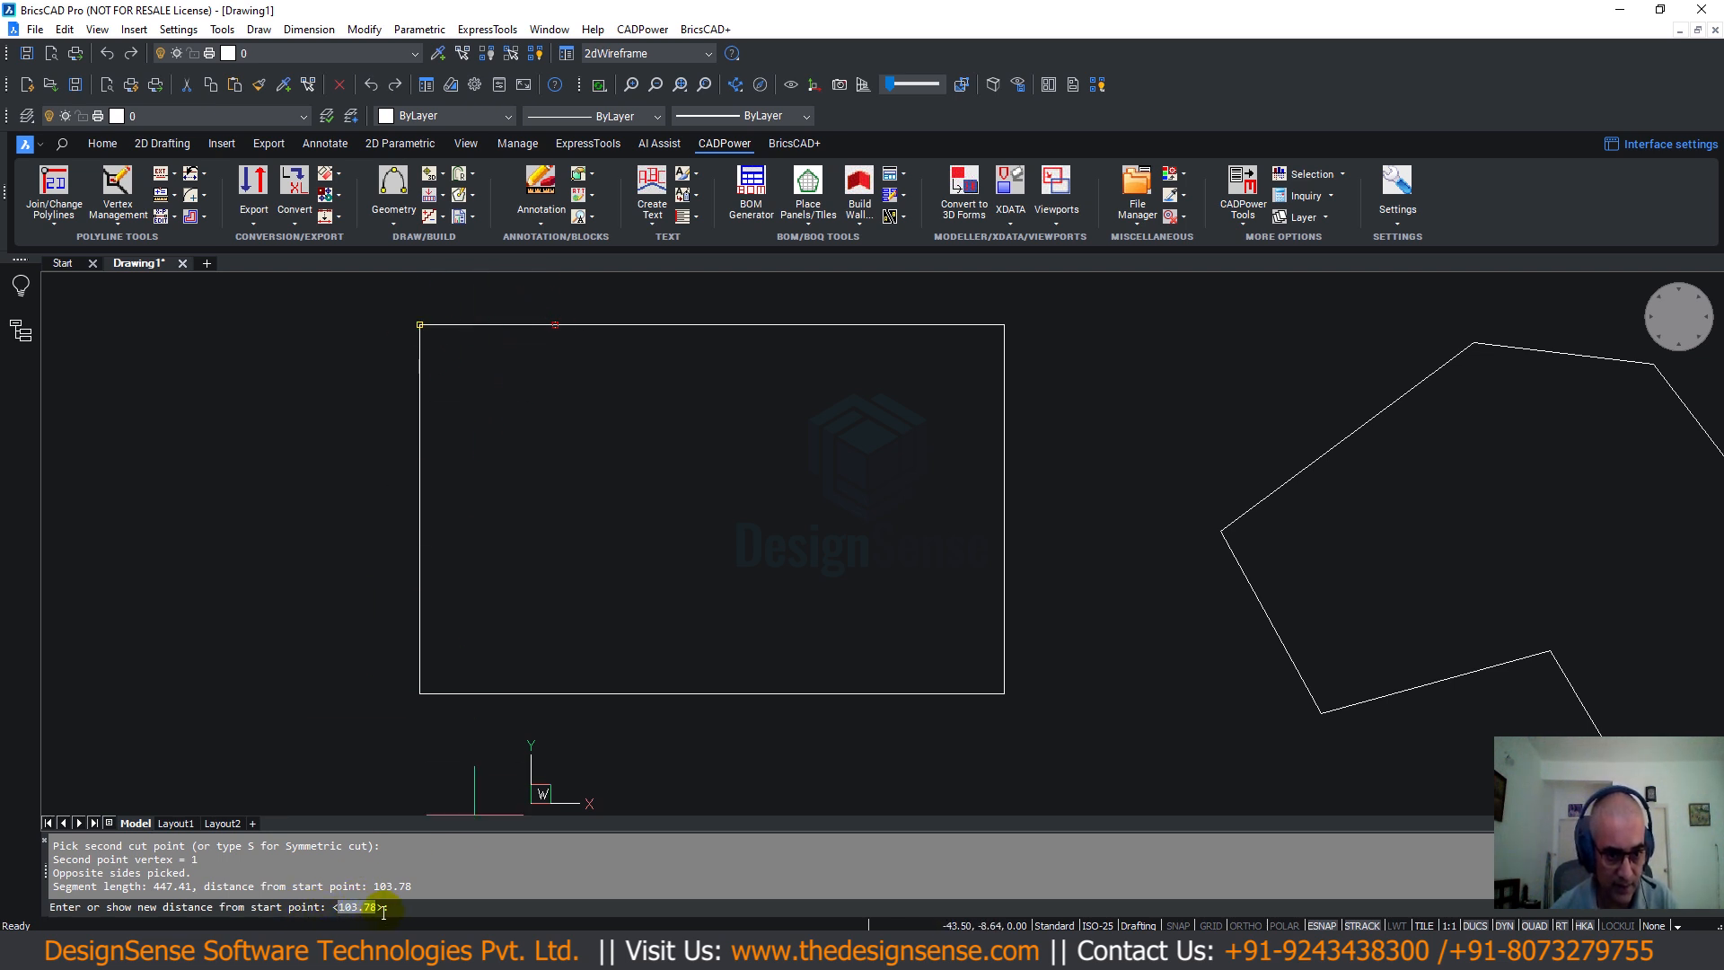
{"action": "left_click", "coordinate": [409, 901]}
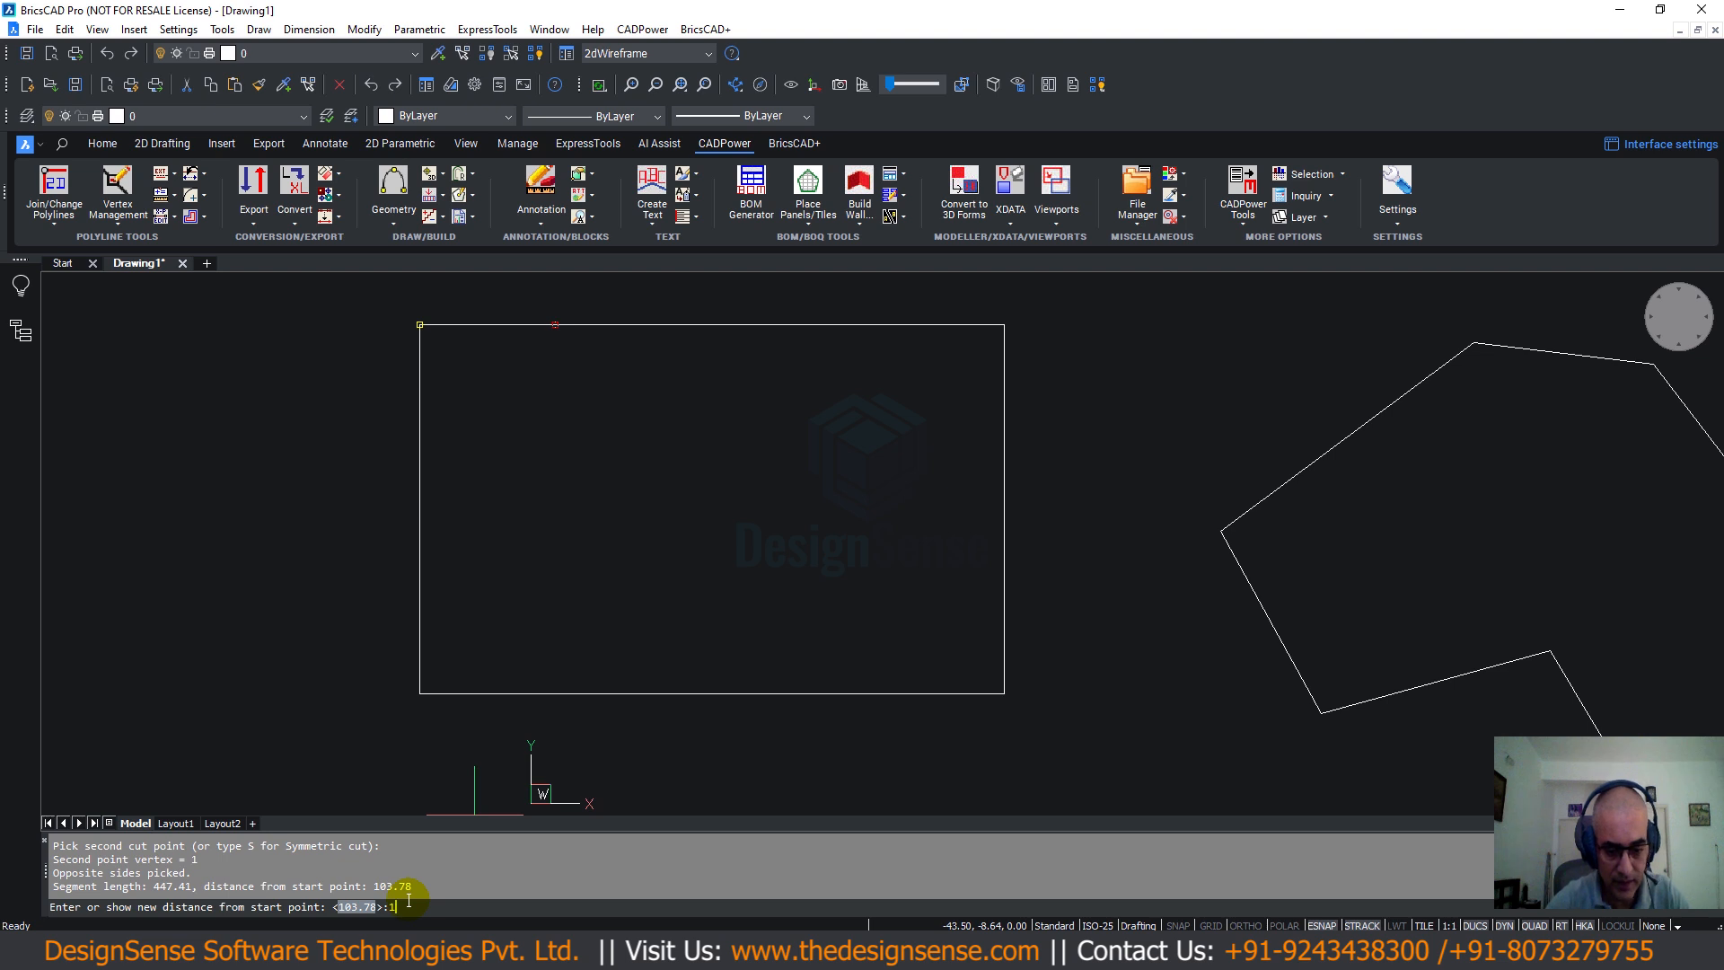
{"action": "key", "text": "Return"}
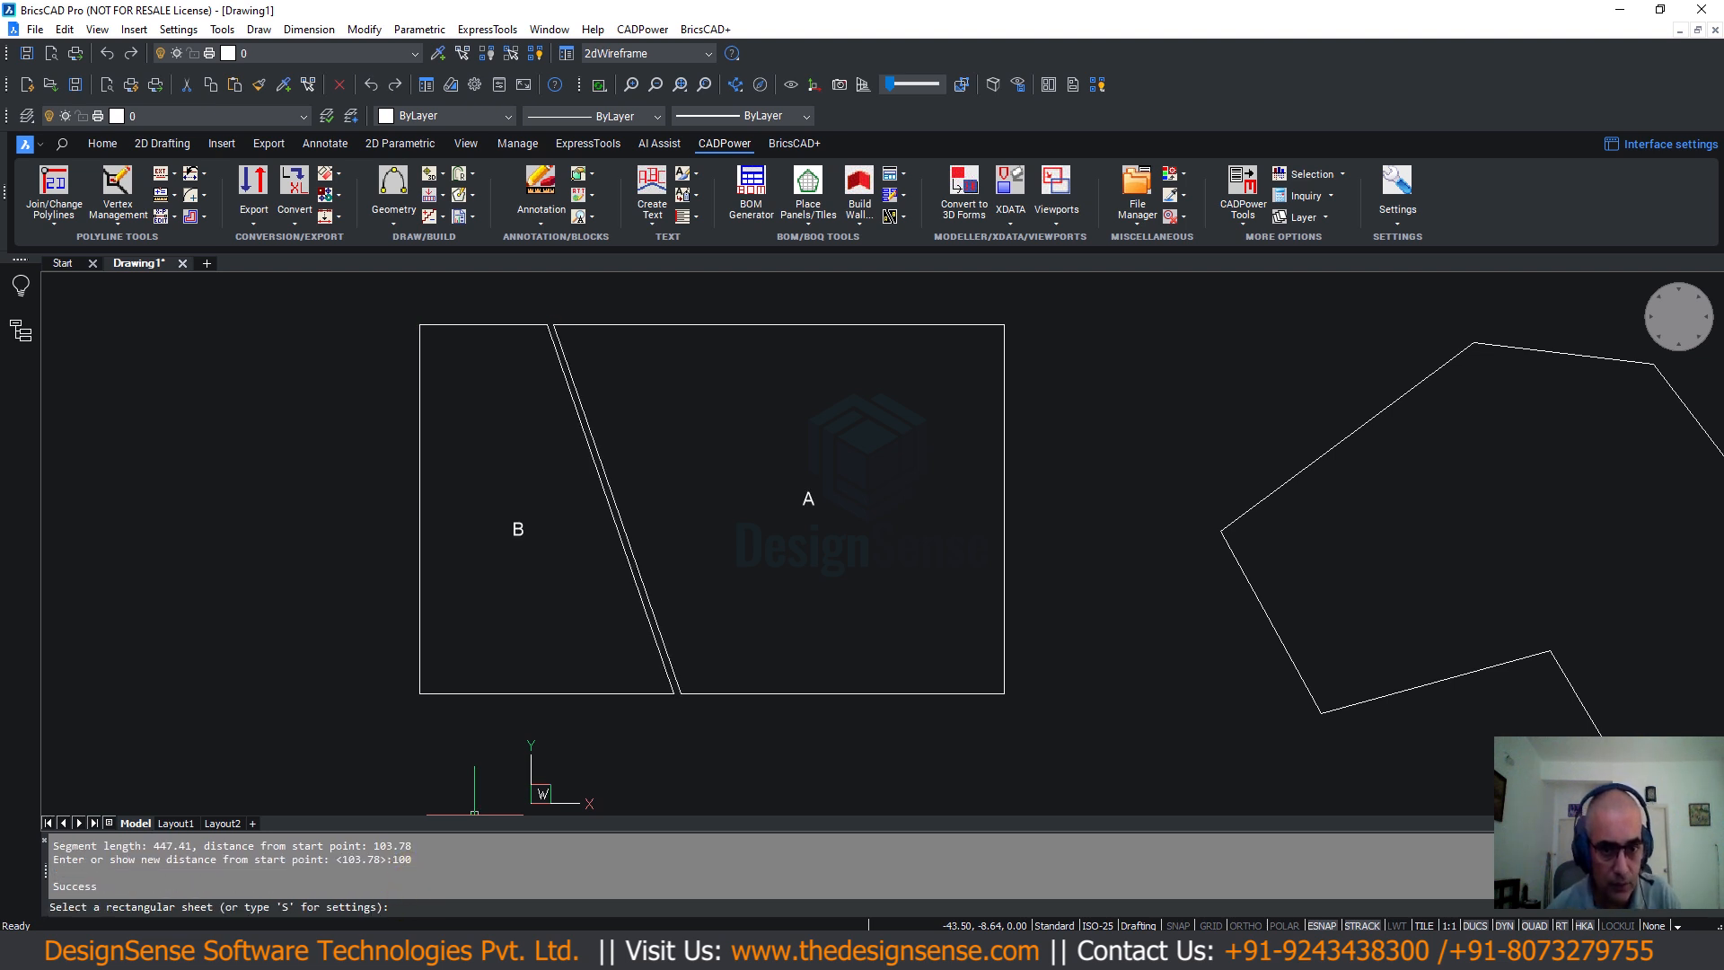
Zoom in on the gap between sheets A and B, then zoom out and pan to include the polygon.
{"action": "key", "text": "Escape"}
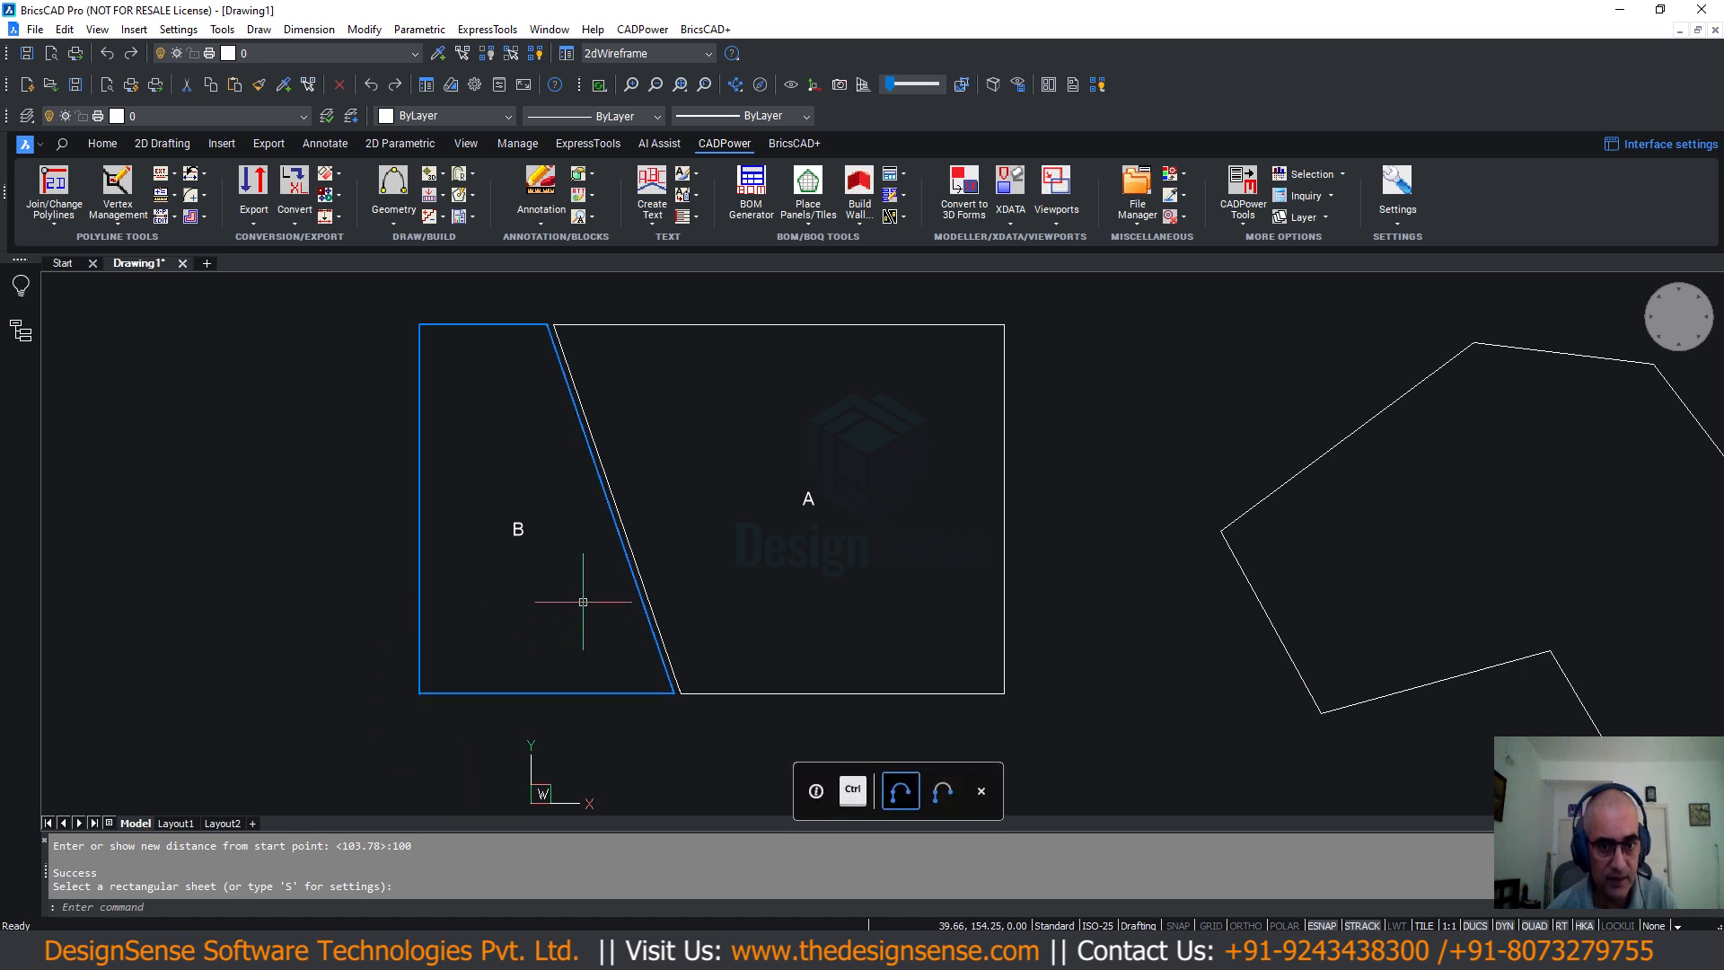
{"action": "scroll", "coordinate": [691, 705], "scroll_direction": "up", "scroll_amount": 6}
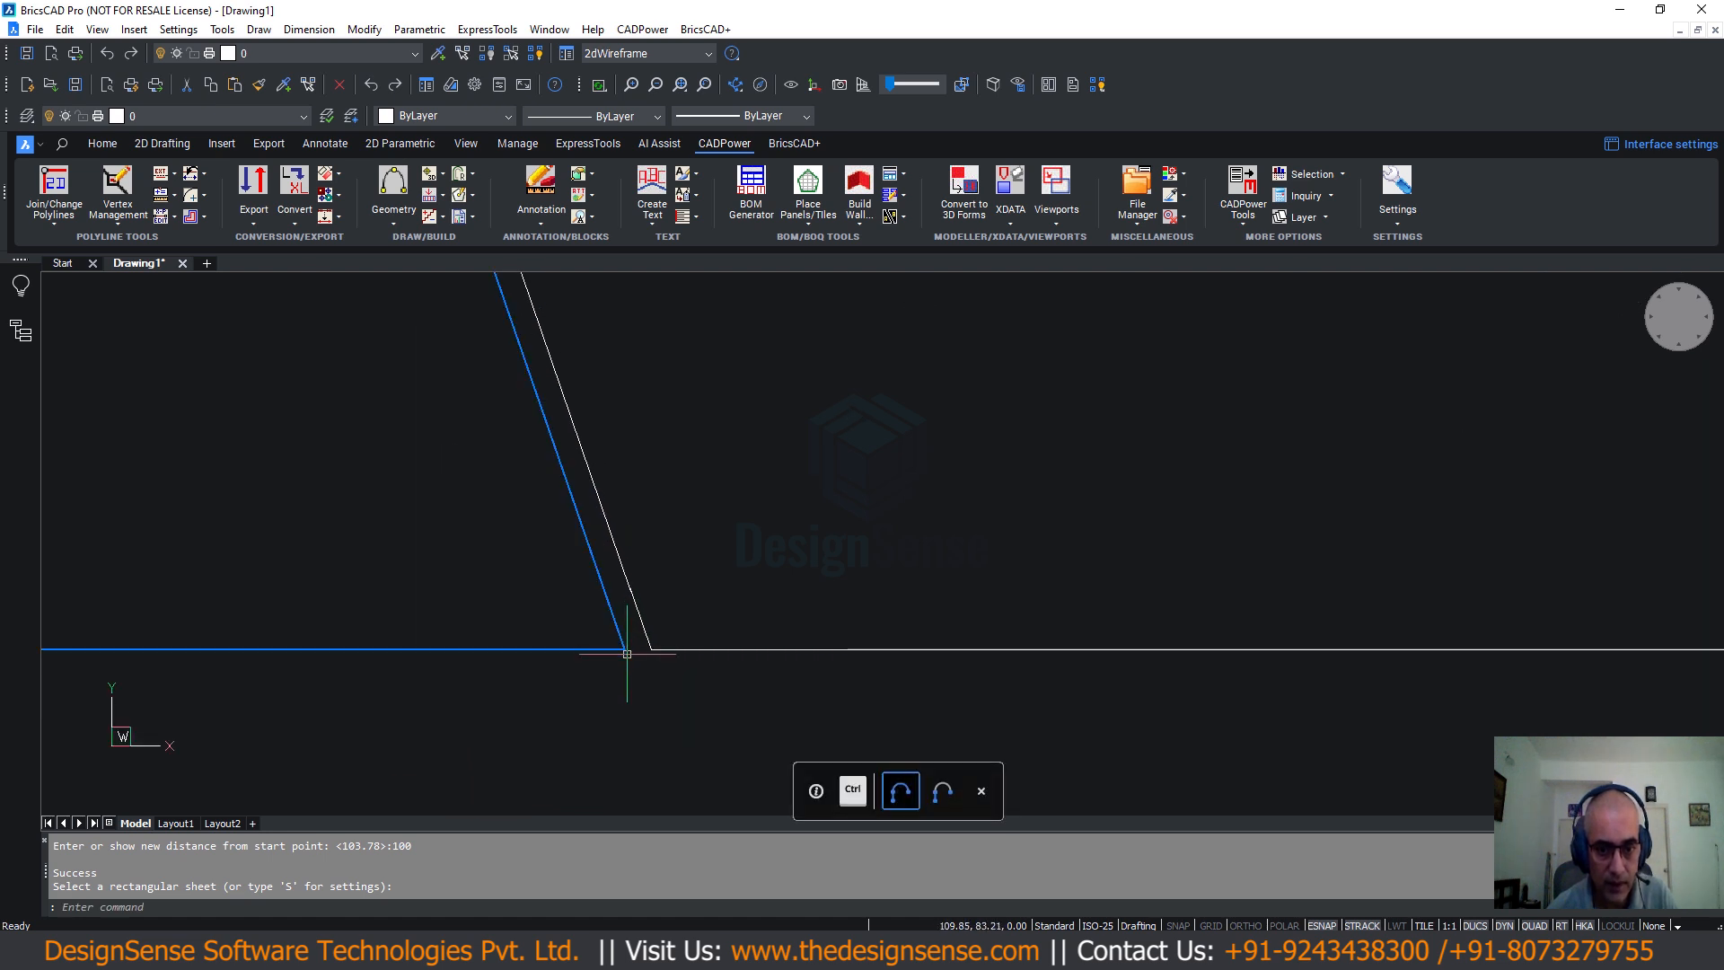
{"action": "scroll", "coordinate": [641, 656], "scroll_direction": "down", "scroll_amount": 3}
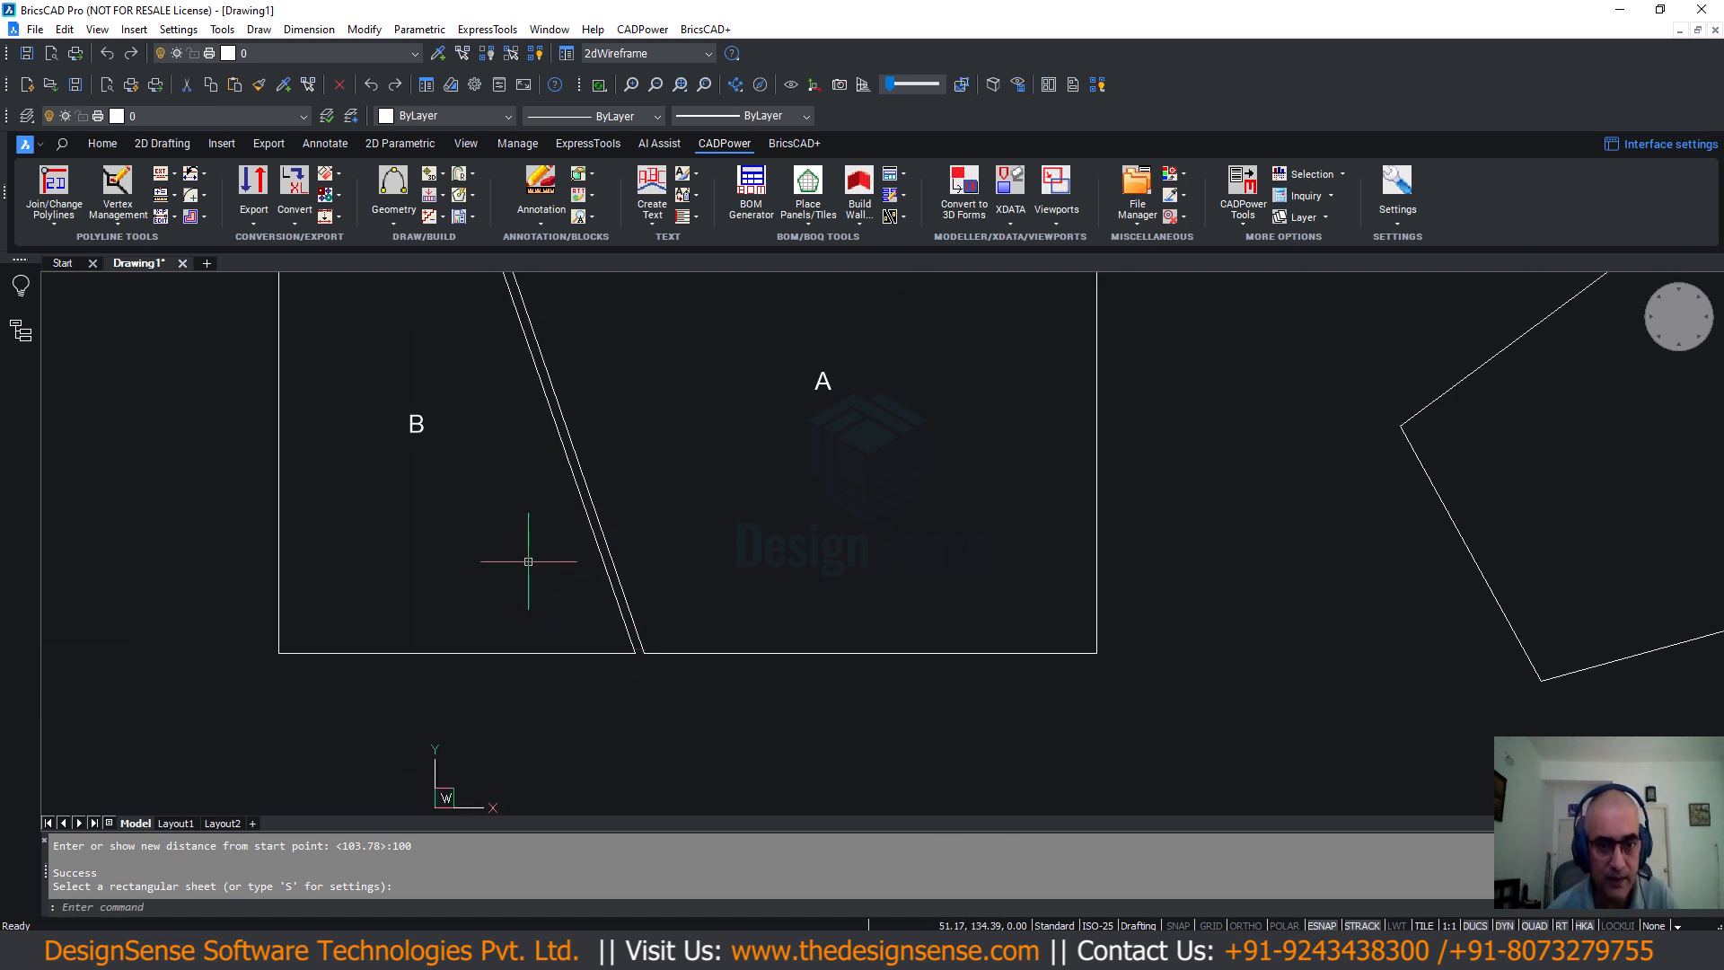
{"action": "middle_click_drag", "start_coordinate": [529, 563], "coordinate": [573, 761]}
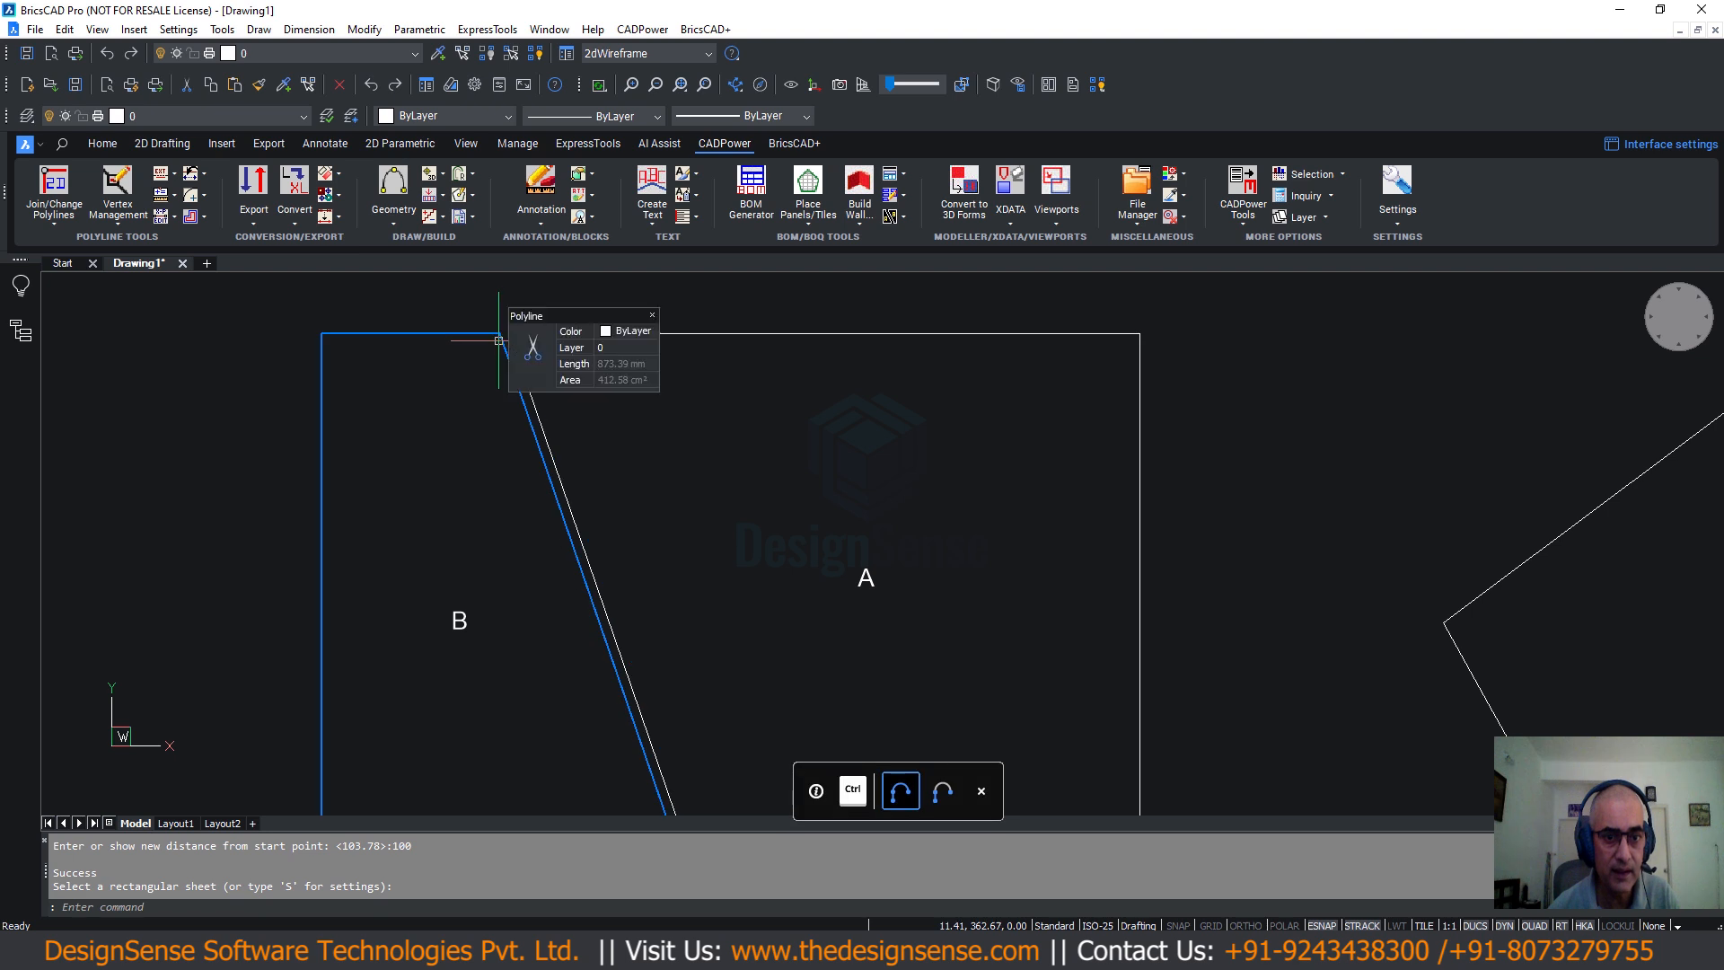
{"action": "mouse_move", "coordinate": [558, 501]}
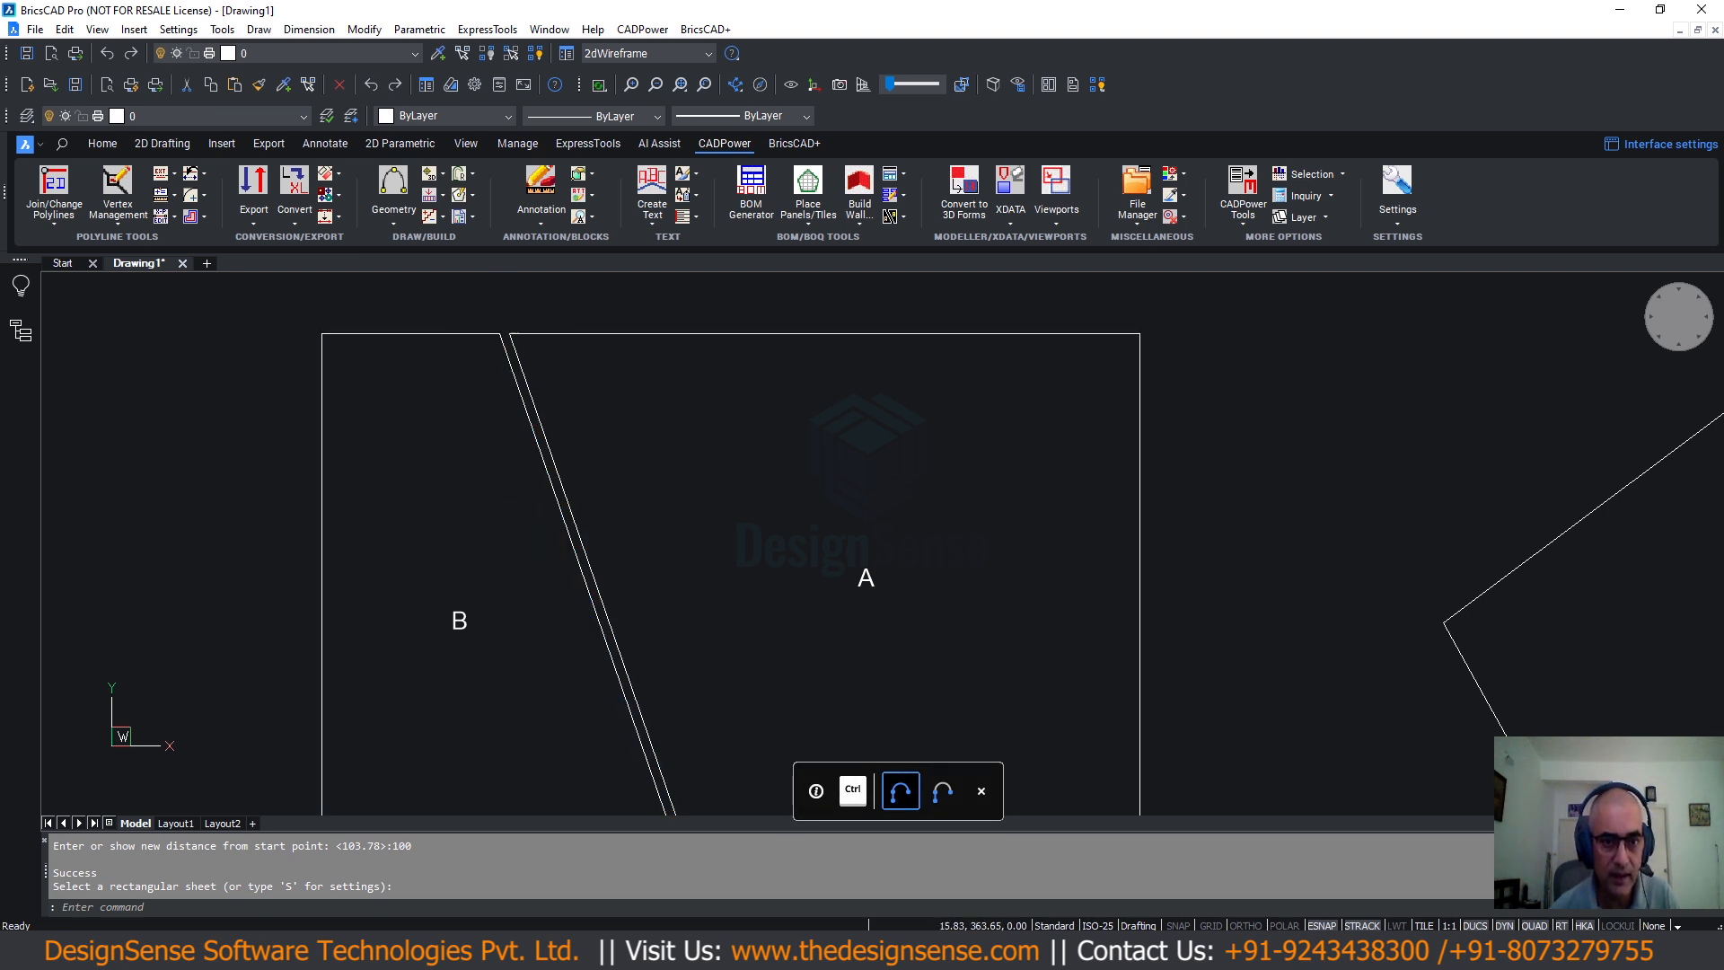
{"action": "scroll", "coordinate": [493, 578], "scroll_direction": "down", "scroll_amount": 2}
{"action": "middle_click_drag", "start_coordinate": [493, 578], "coordinate": [466, 467]}
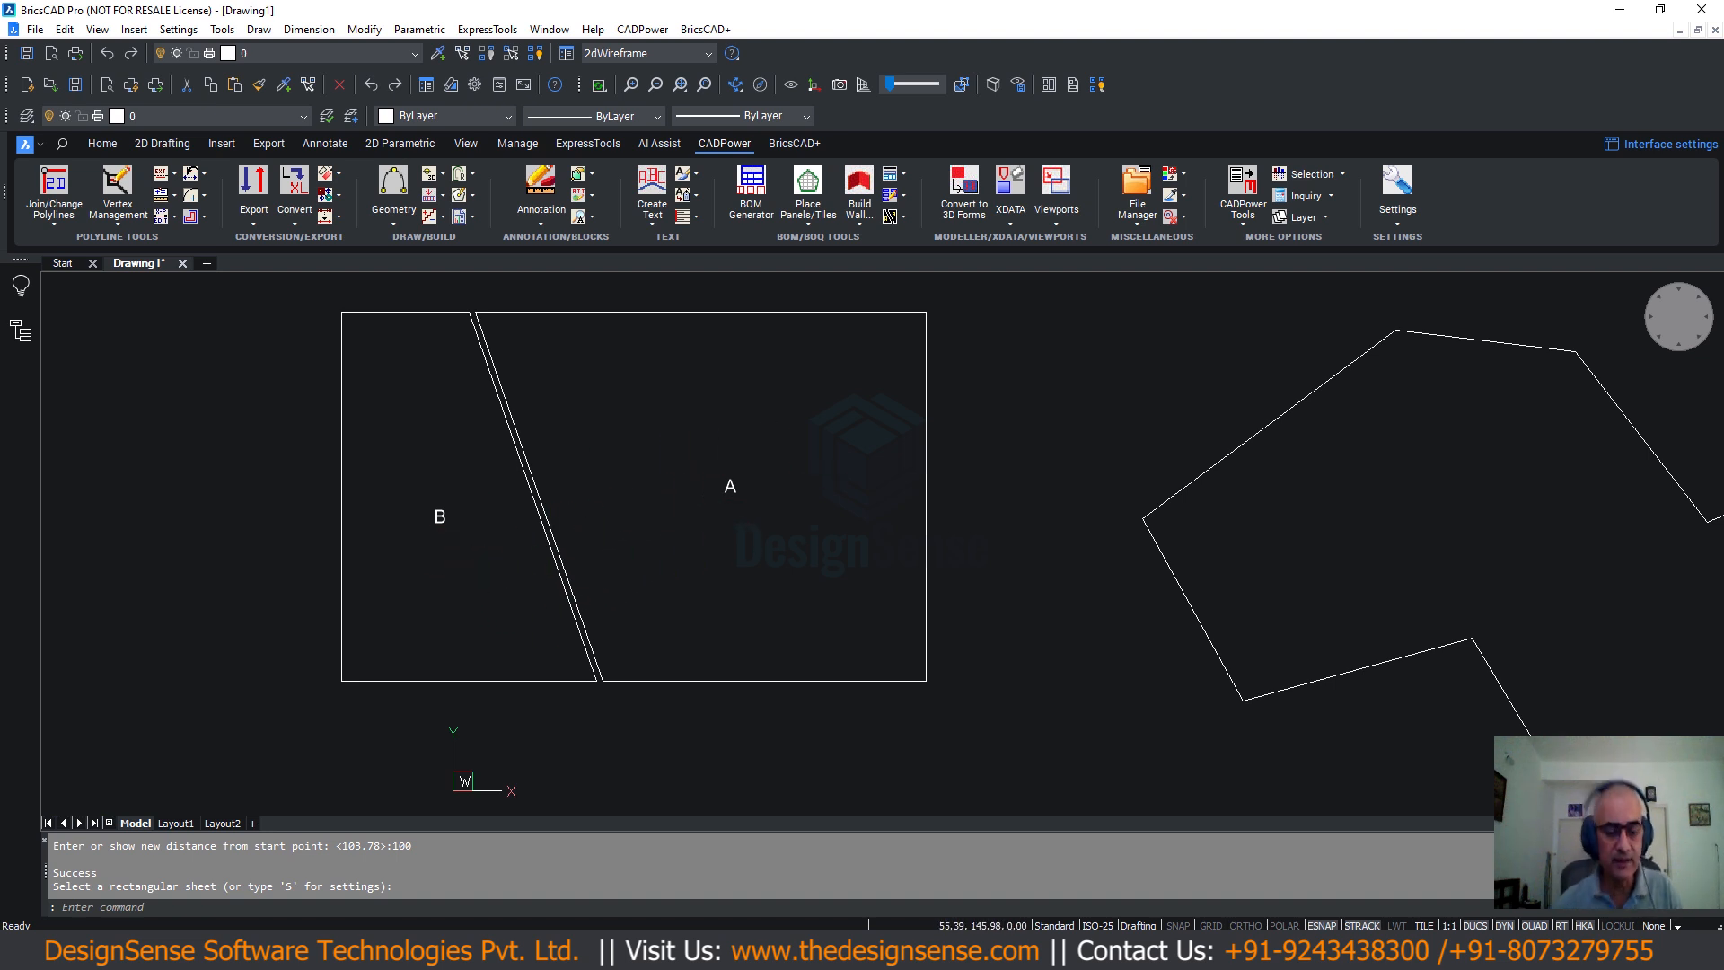
{"action": "scroll", "coordinate": [558, 584], "scroll_direction": "down", "scroll_amount": 2}
{"action": "scroll", "coordinate": [554, 580], "scroll_direction": "down", "scroll_amount": 2}
{"action": "middle_click_drag", "start_coordinate": [523, 579], "coordinate": [388, 551]}
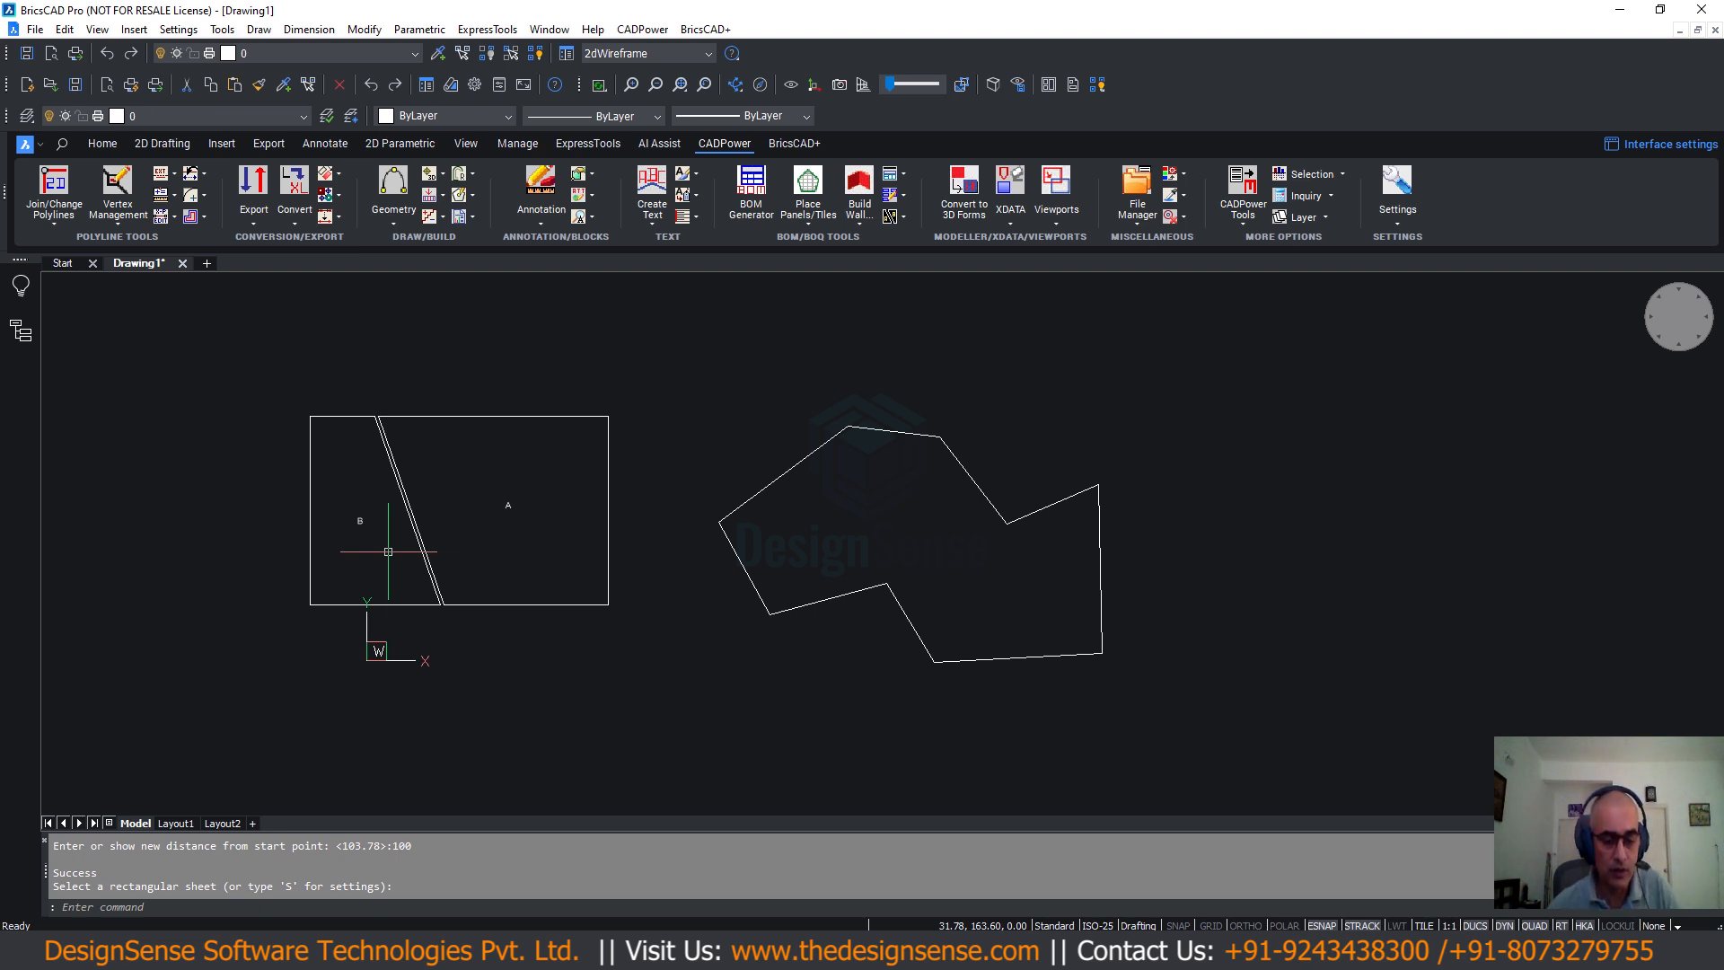
Launch CADPower's Arbitrary sized Sheet Cutter from BOM/BOQ Tools > Panels, Layouts and Sizing.
{"action": "left_click", "coordinate": [309, 557]}
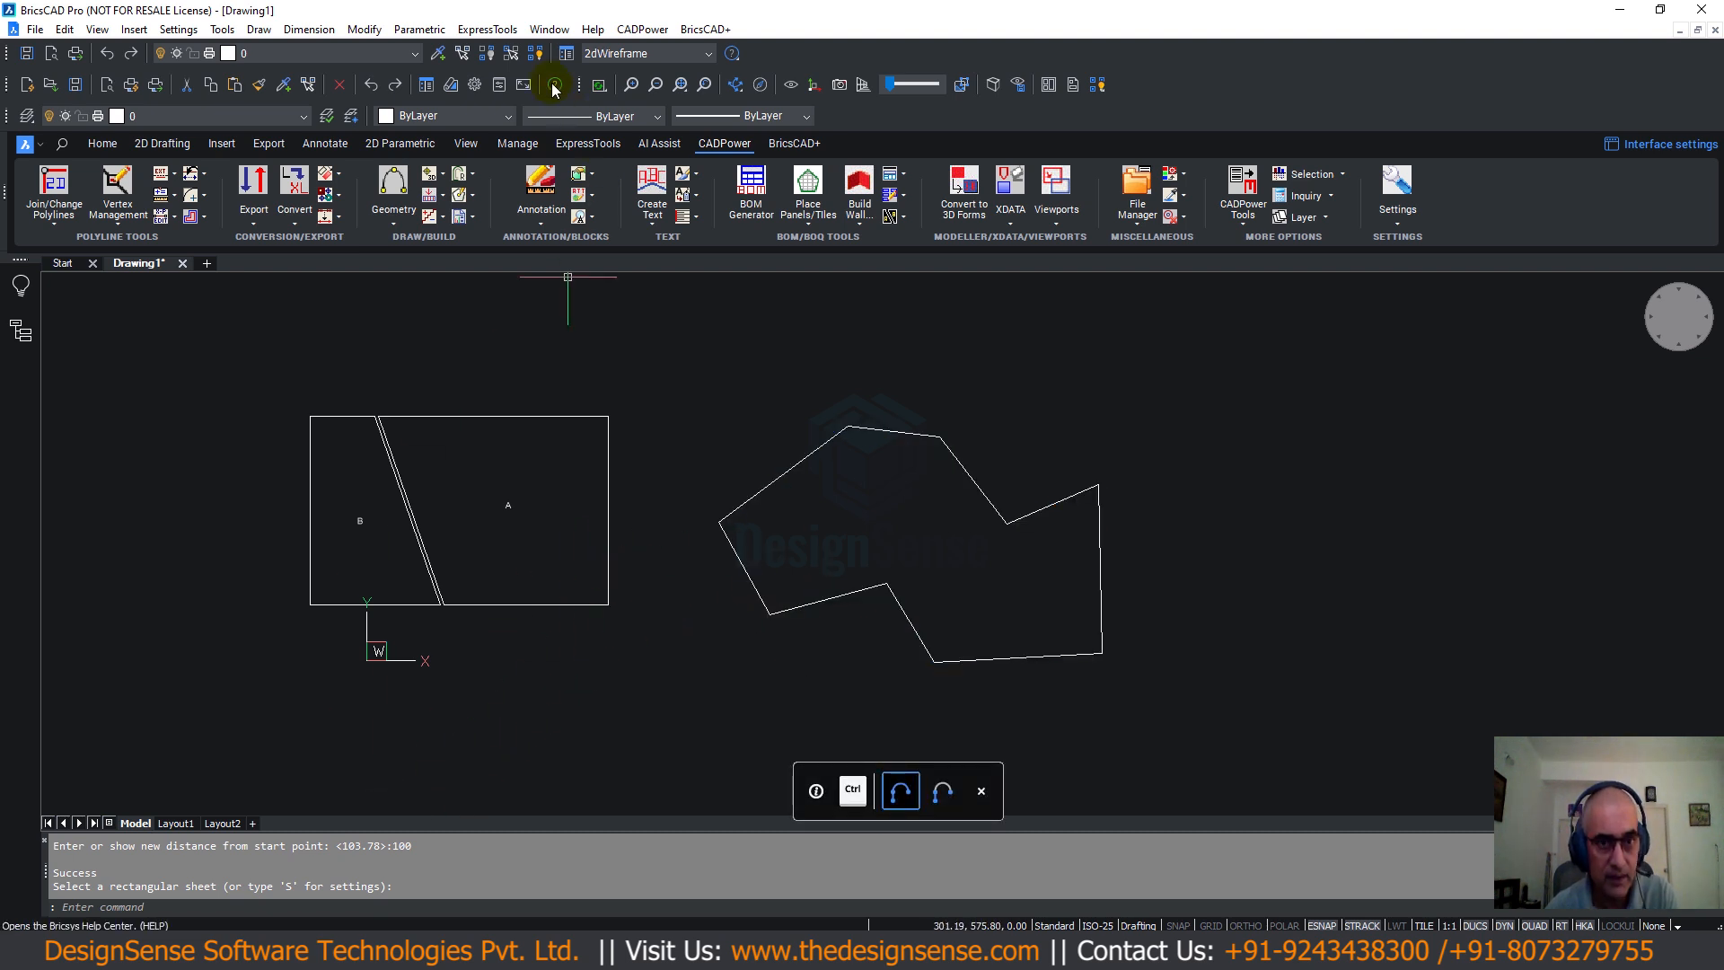
{"action": "left_click", "coordinate": [642, 29]}
{"action": "mouse_move", "coordinate": [682, 336]}
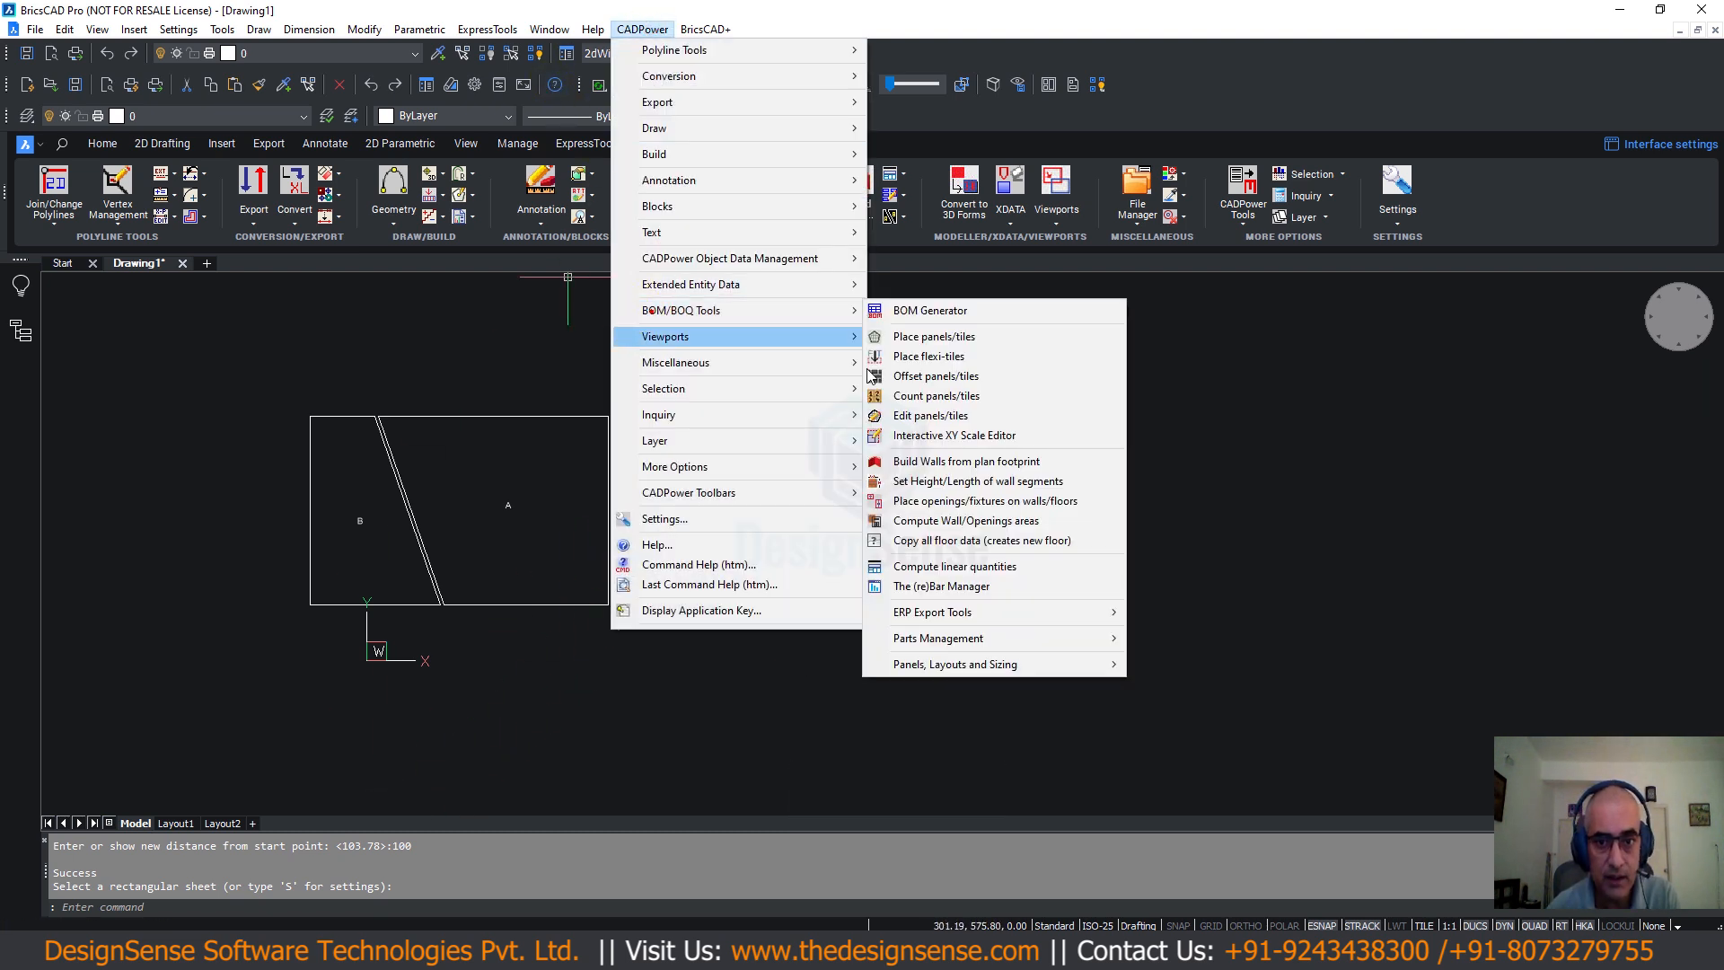
{"action": "mouse_move", "coordinate": [952, 665]}
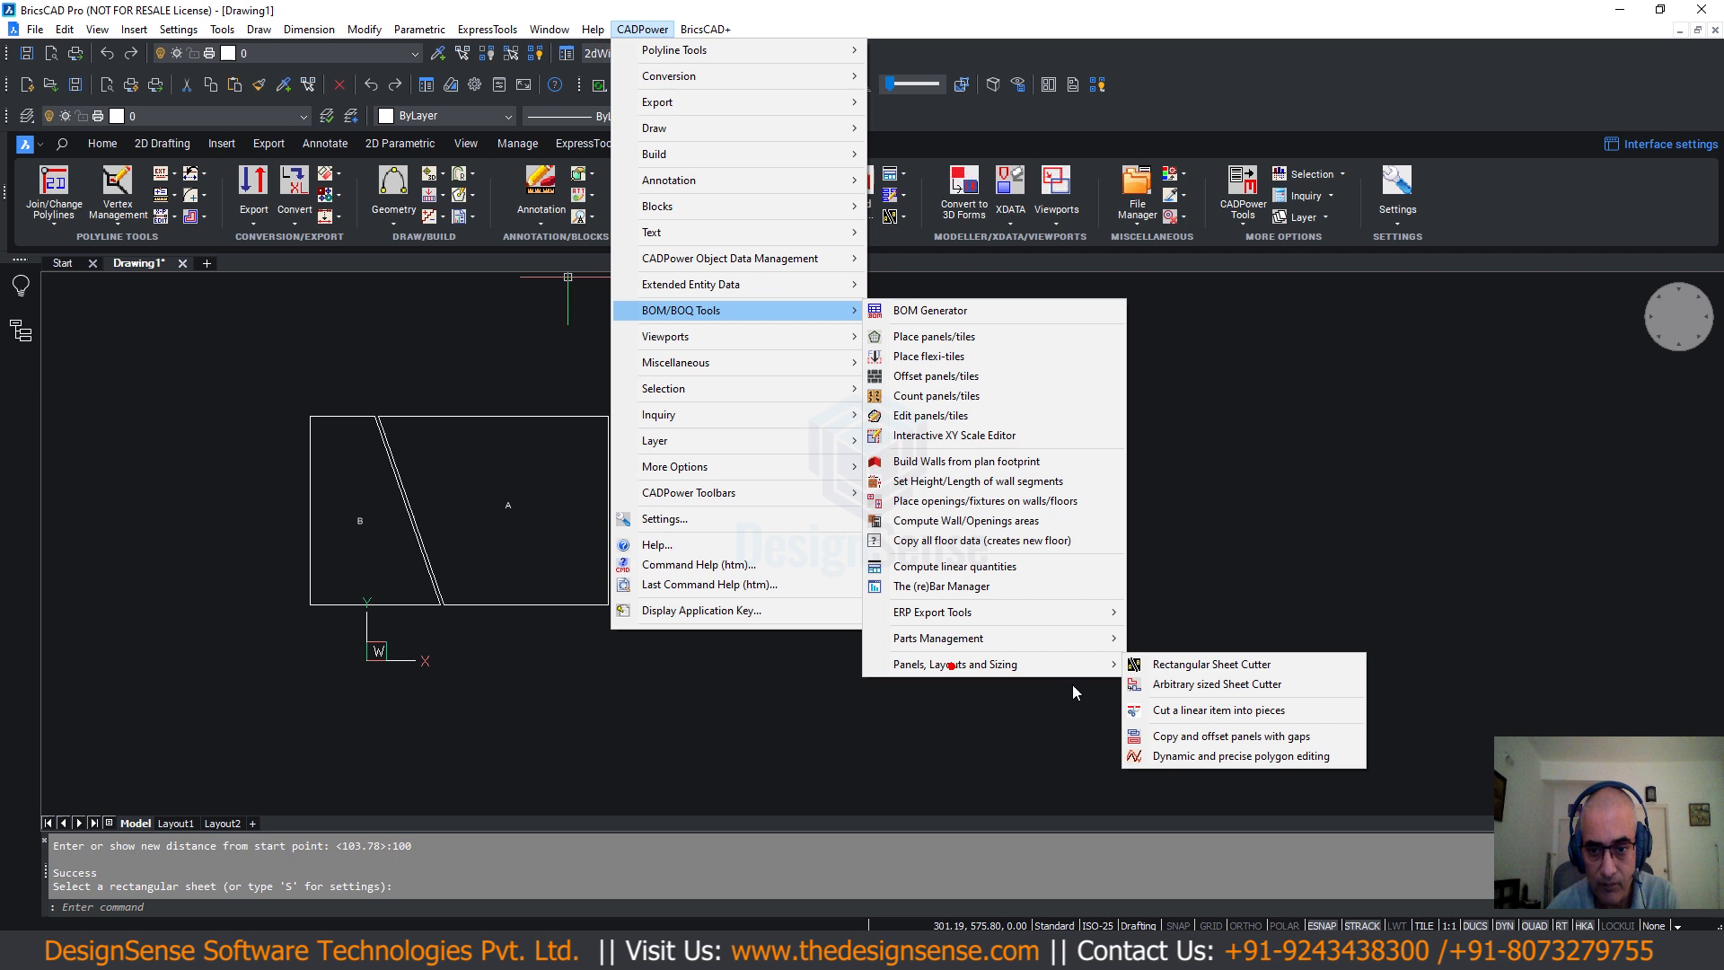
{"action": "left_click", "coordinate": [1175, 687]}
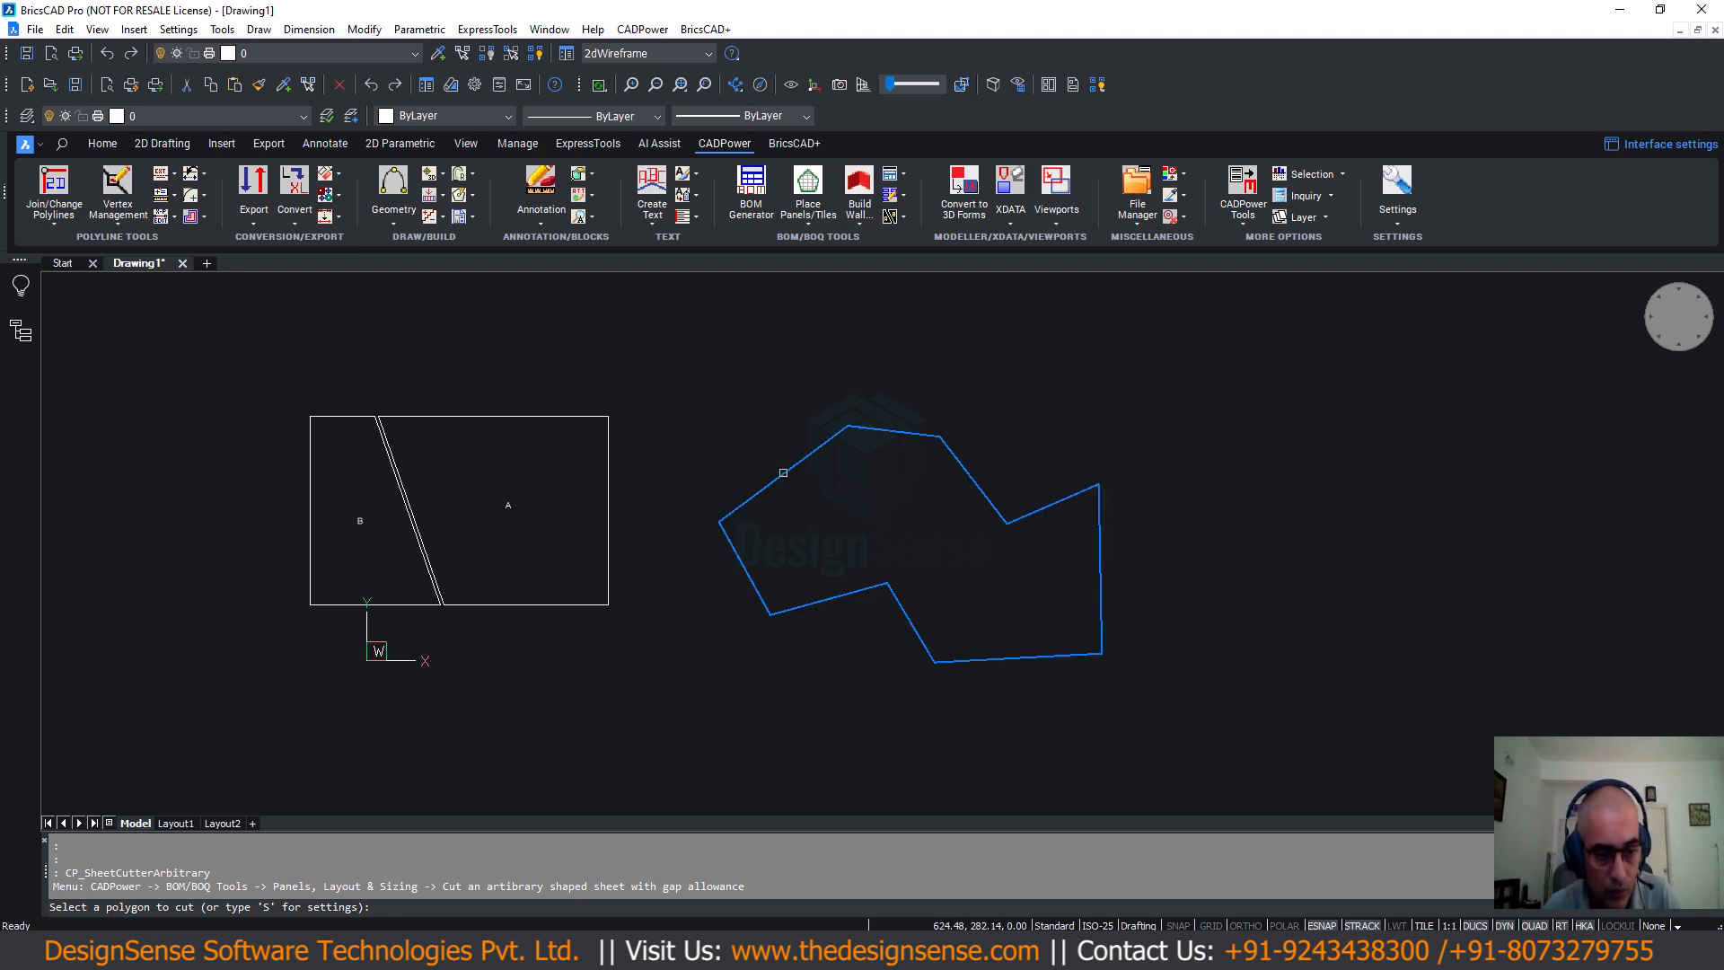
Cut the polygon from an upper-left edge point to its lower-right corner.
{"action": "left_click", "coordinate": [785, 473]}
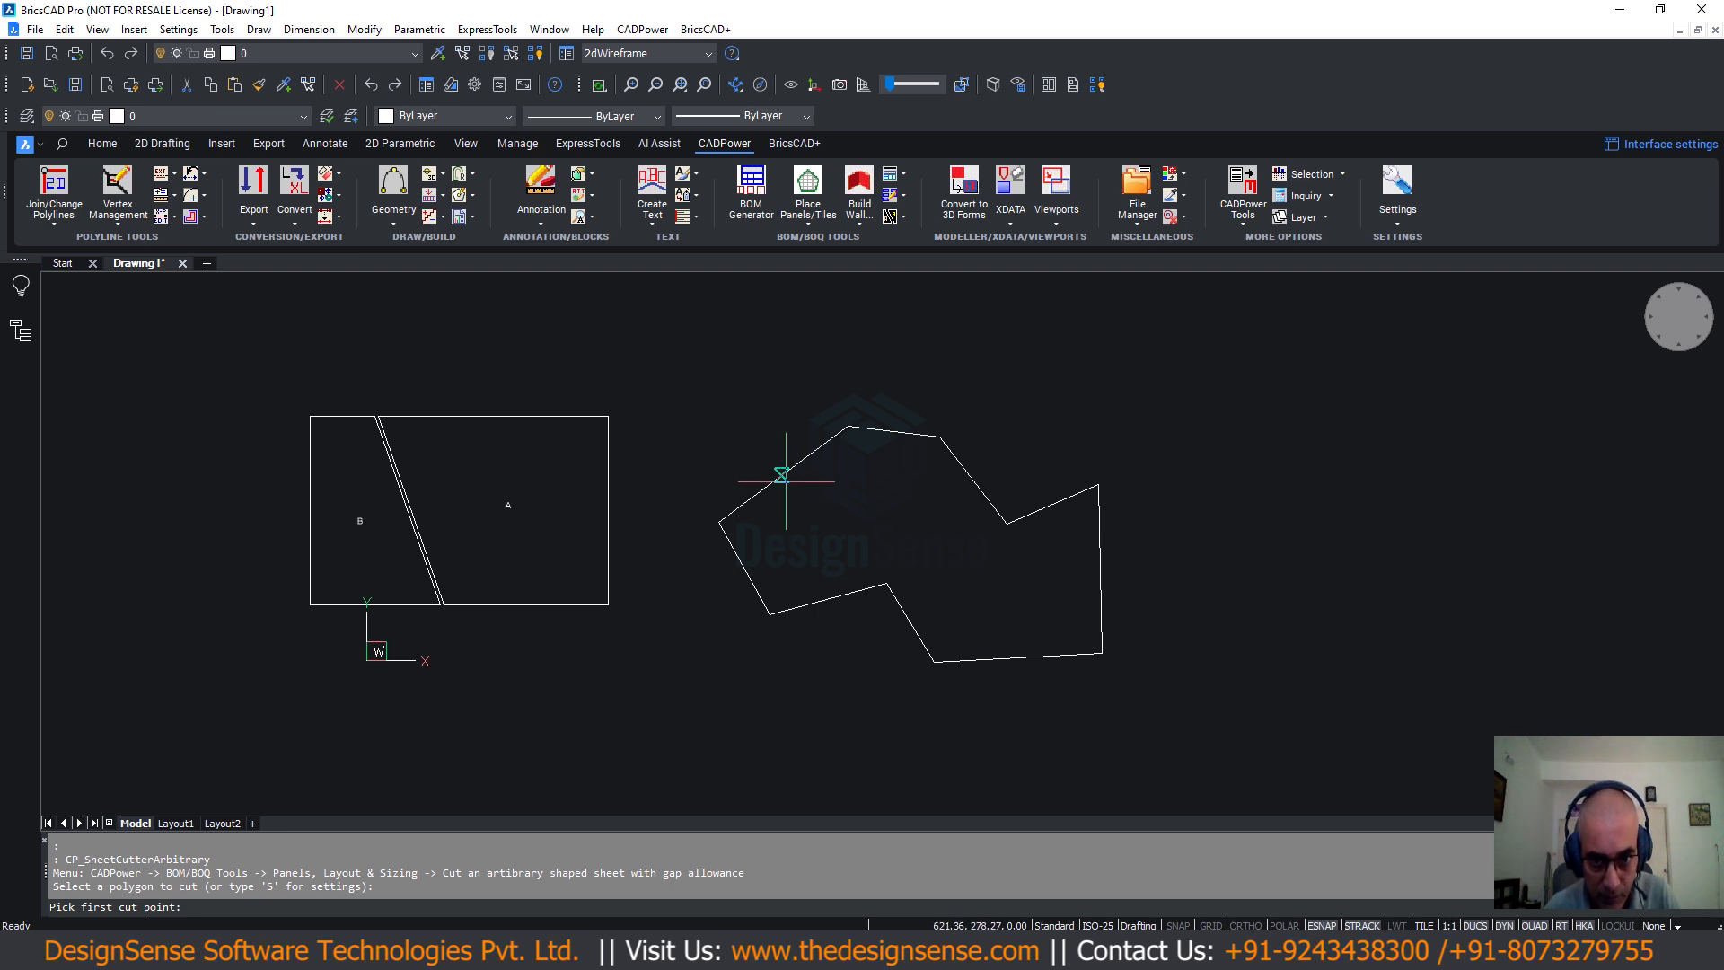
{"action": "left_click", "coordinate": [792, 467]}
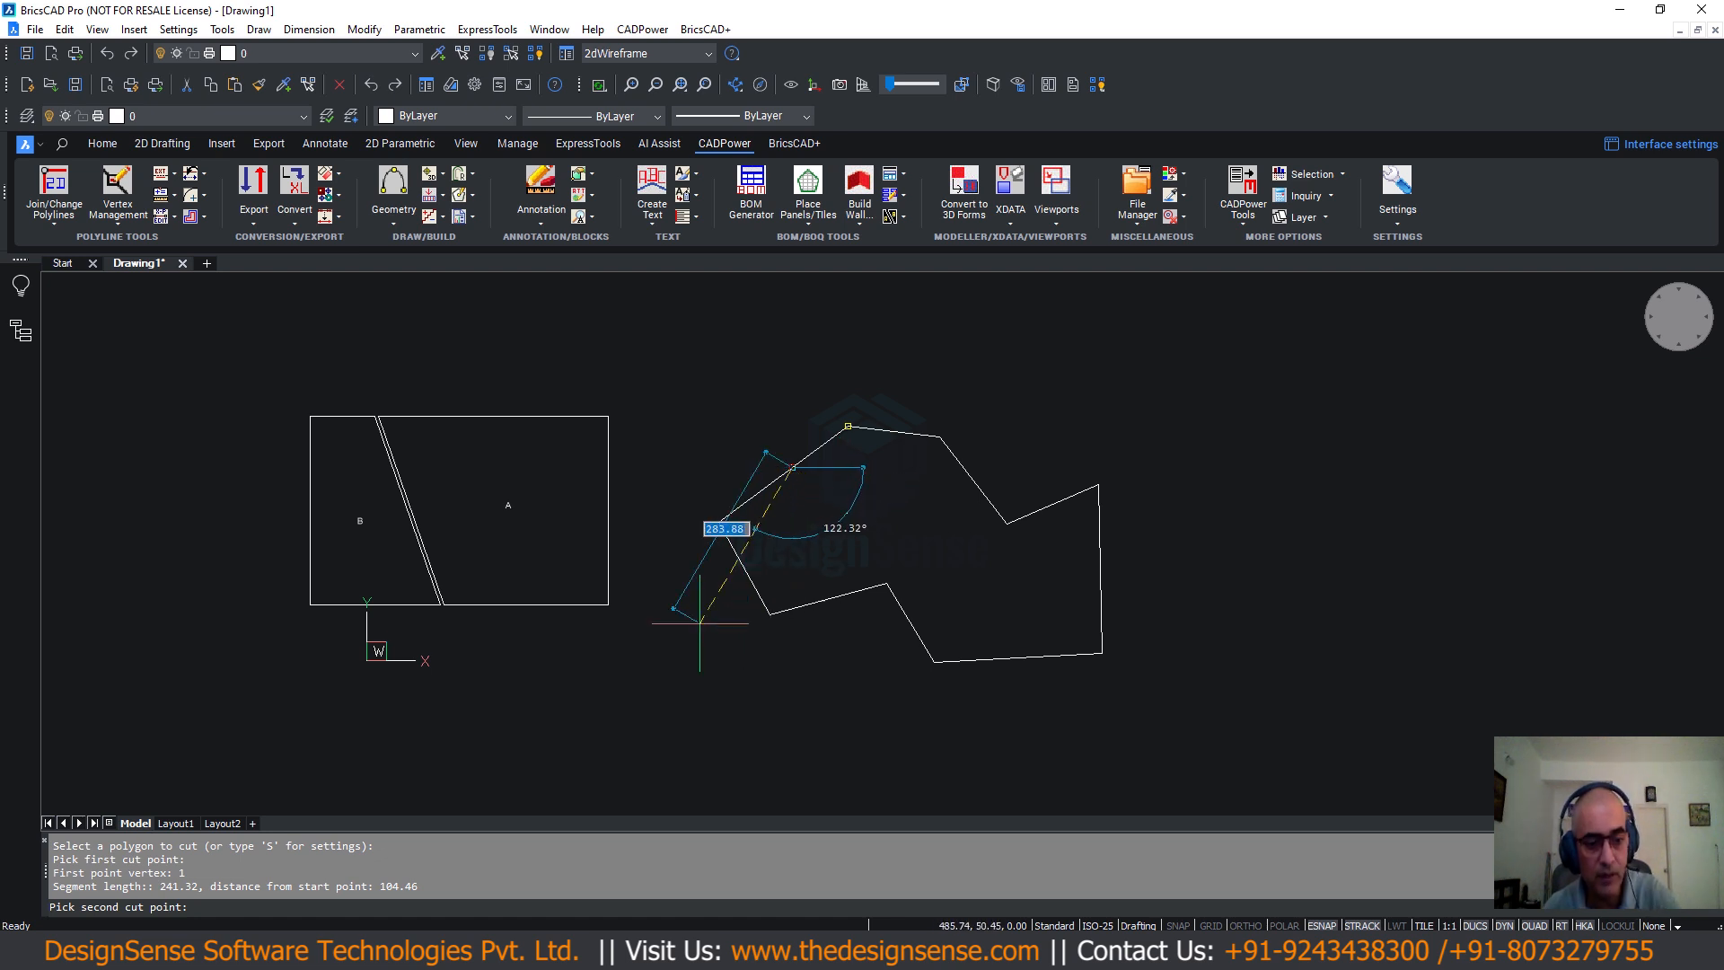
{"action": "left_click", "coordinate": [1091, 611]}
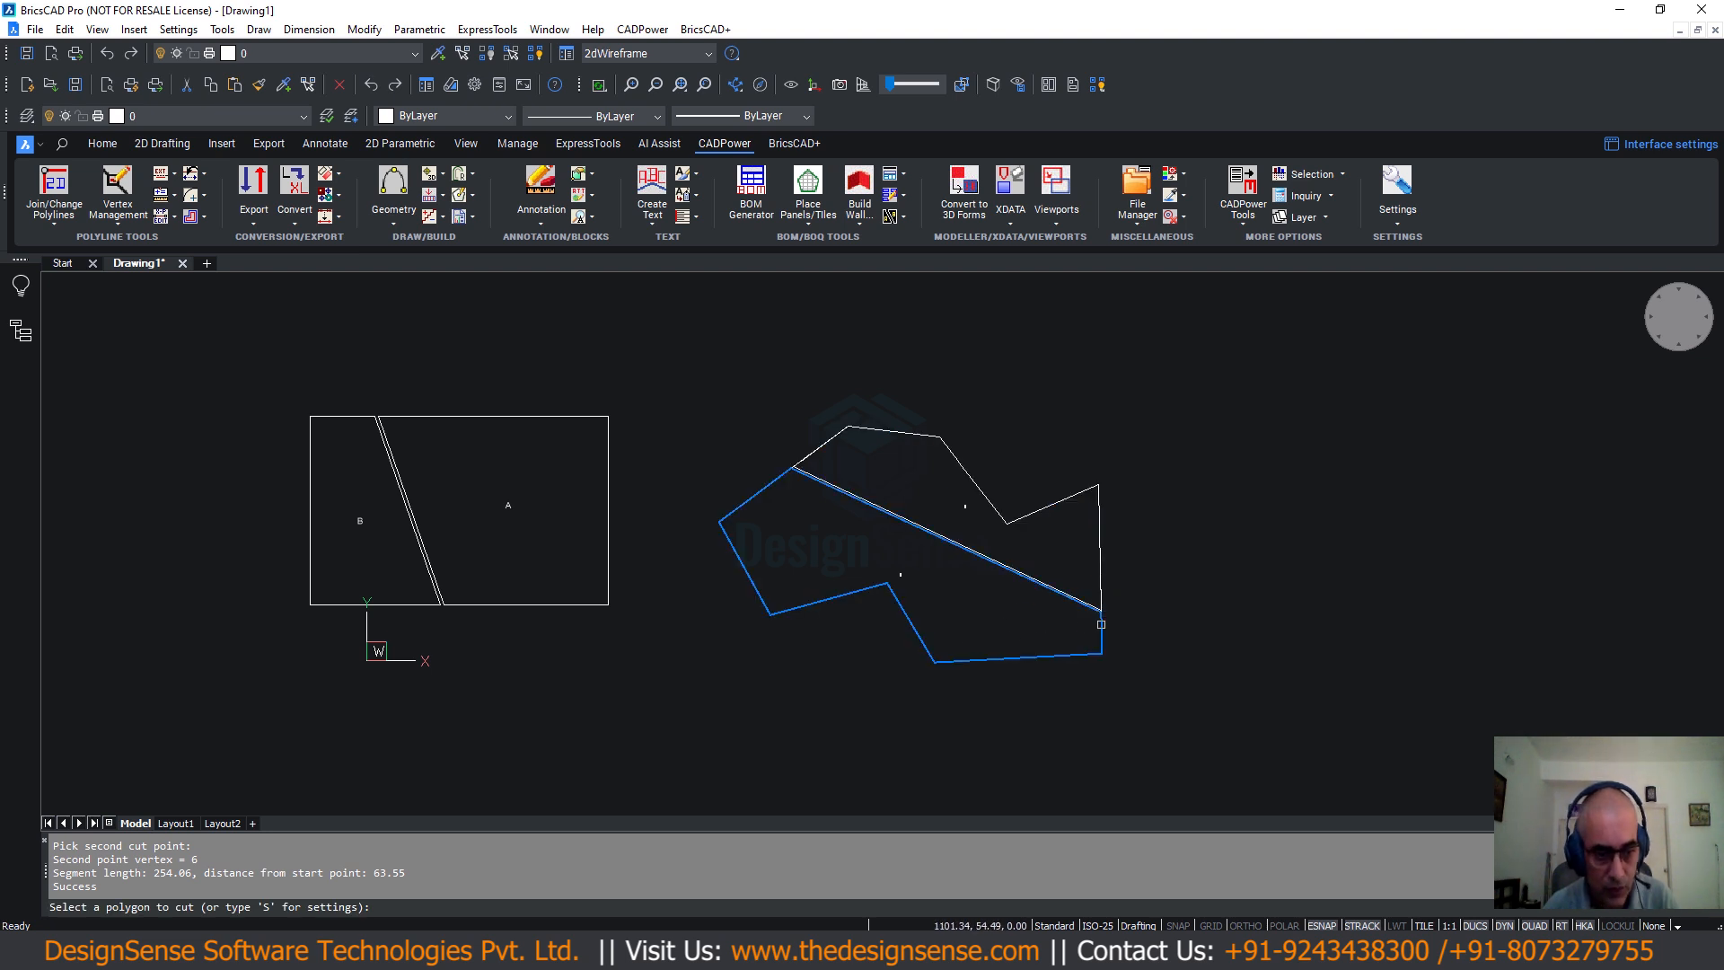
{"action": "scroll", "coordinate": [940, 588], "scroll_direction": "up", "scroll_amount": 4}
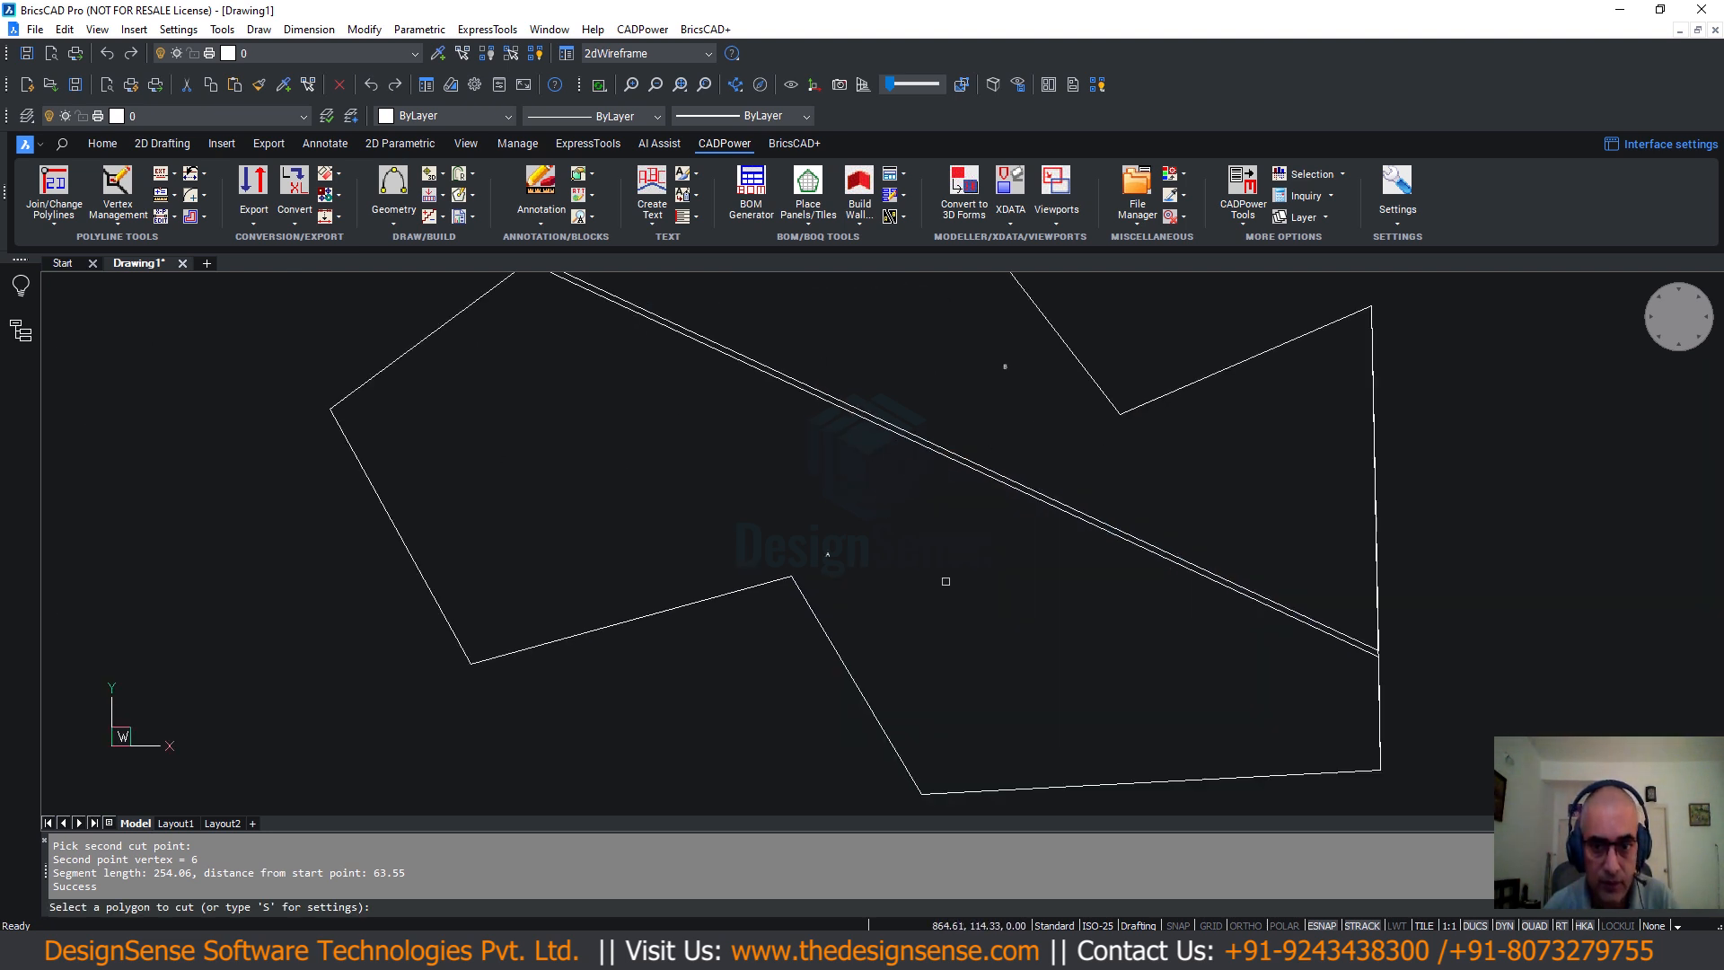
{"action": "scroll", "coordinate": [1059, 558], "scroll_direction": "up", "scroll_amount": 1}
{"action": "middle_click_drag", "start_coordinate": [964, 528], "coordinate": [912, 680]}
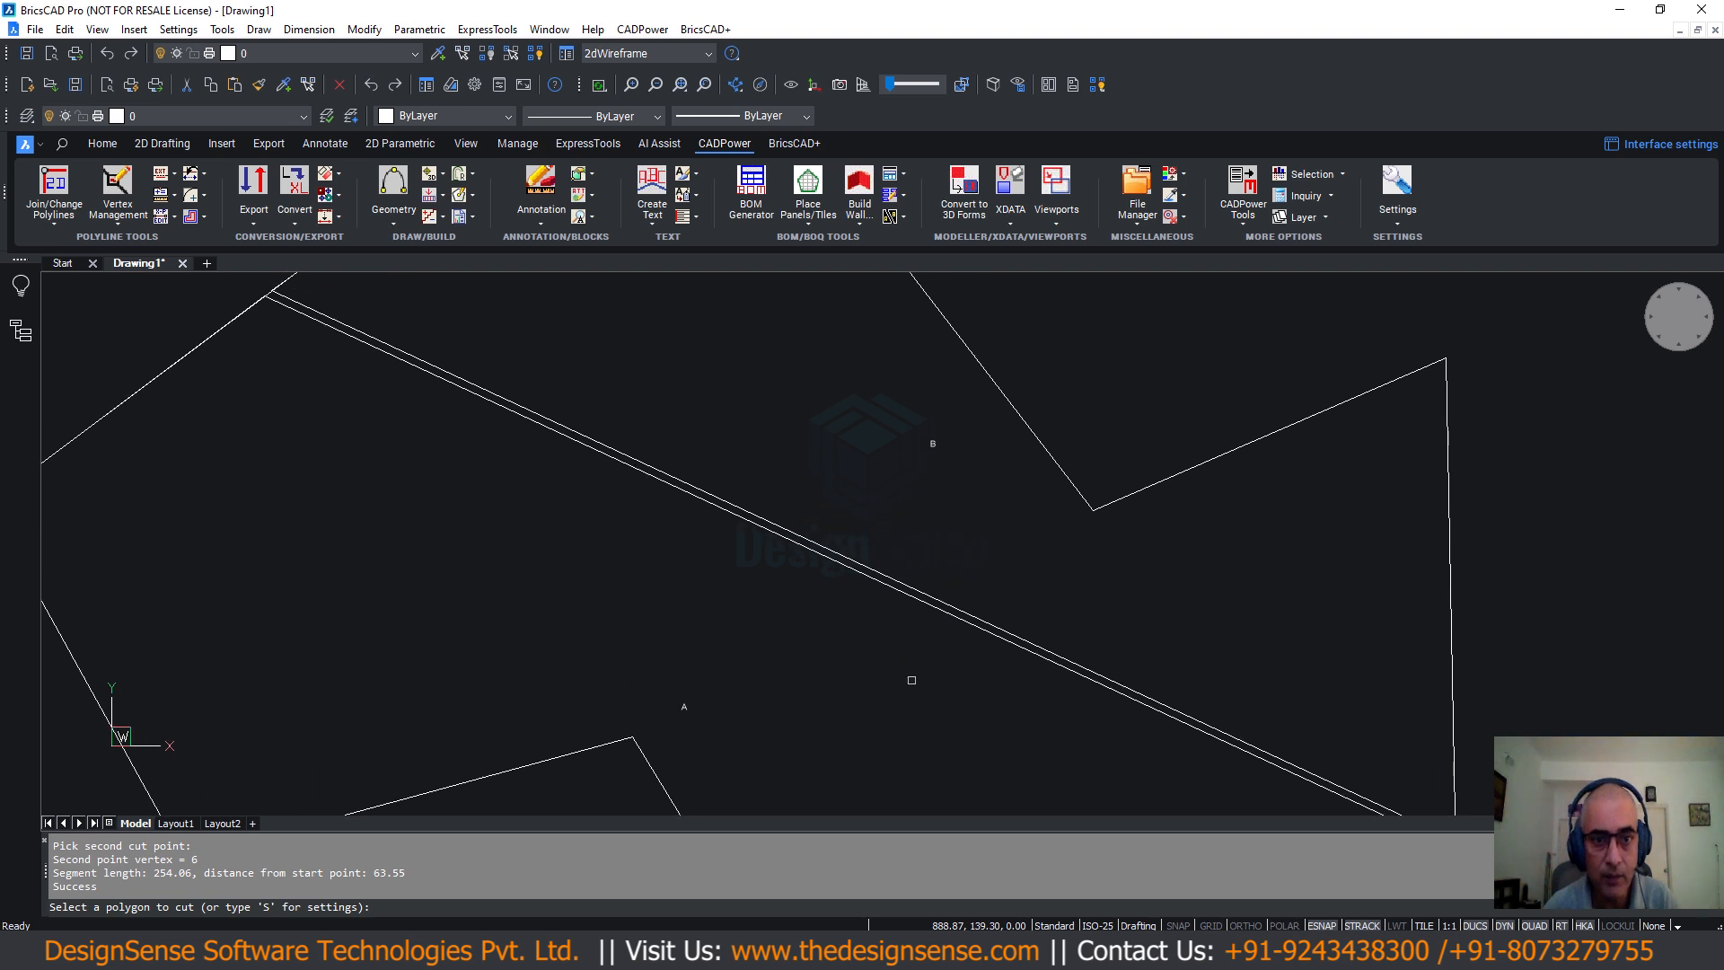
{"action": "scroll", "coordinate": [912, 680], "scroll_direction": "down", "scroll_amount": 1}
{"action": "key", "text": "Return"}
Select the upper and lower cut pieces in turn to check their outlines.
{"action": "scroll", "coordinate": [987, 449], "scroll_direction": "down", "scroll_amount": 4}
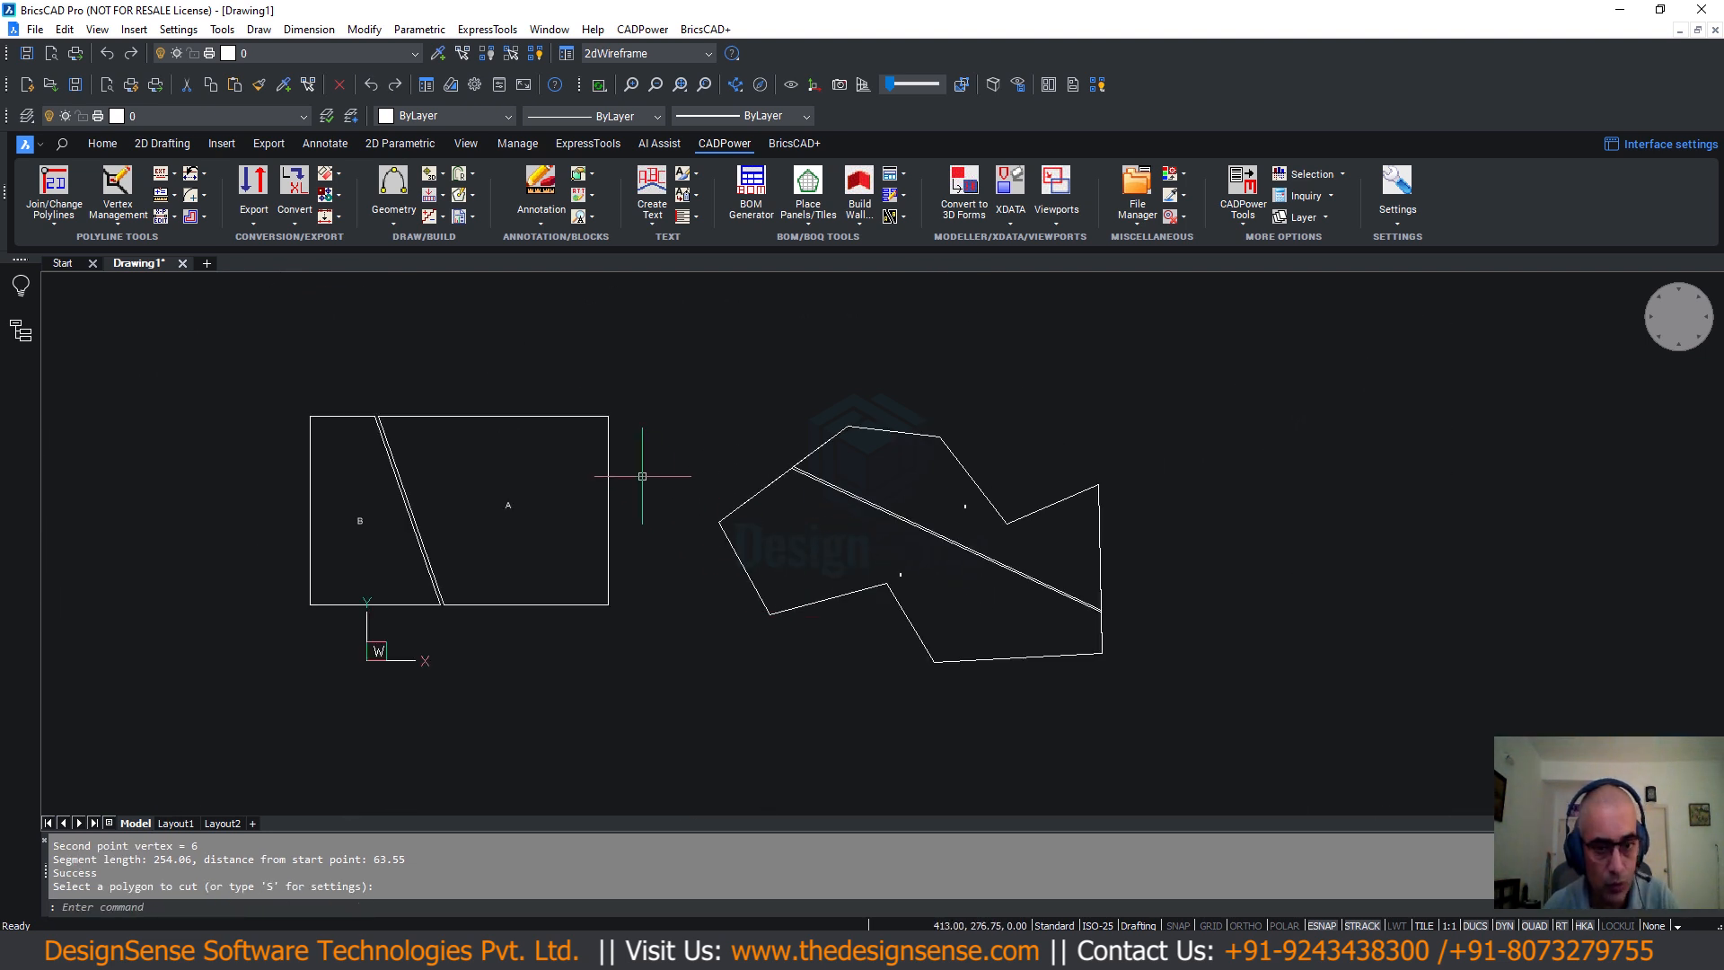
{"action": "scroll", "coordinate": [808, 449], "scroll_direction": "up", "scroll_amount": 3}
{"action": "left_click", "coordinate": [790, 484]}
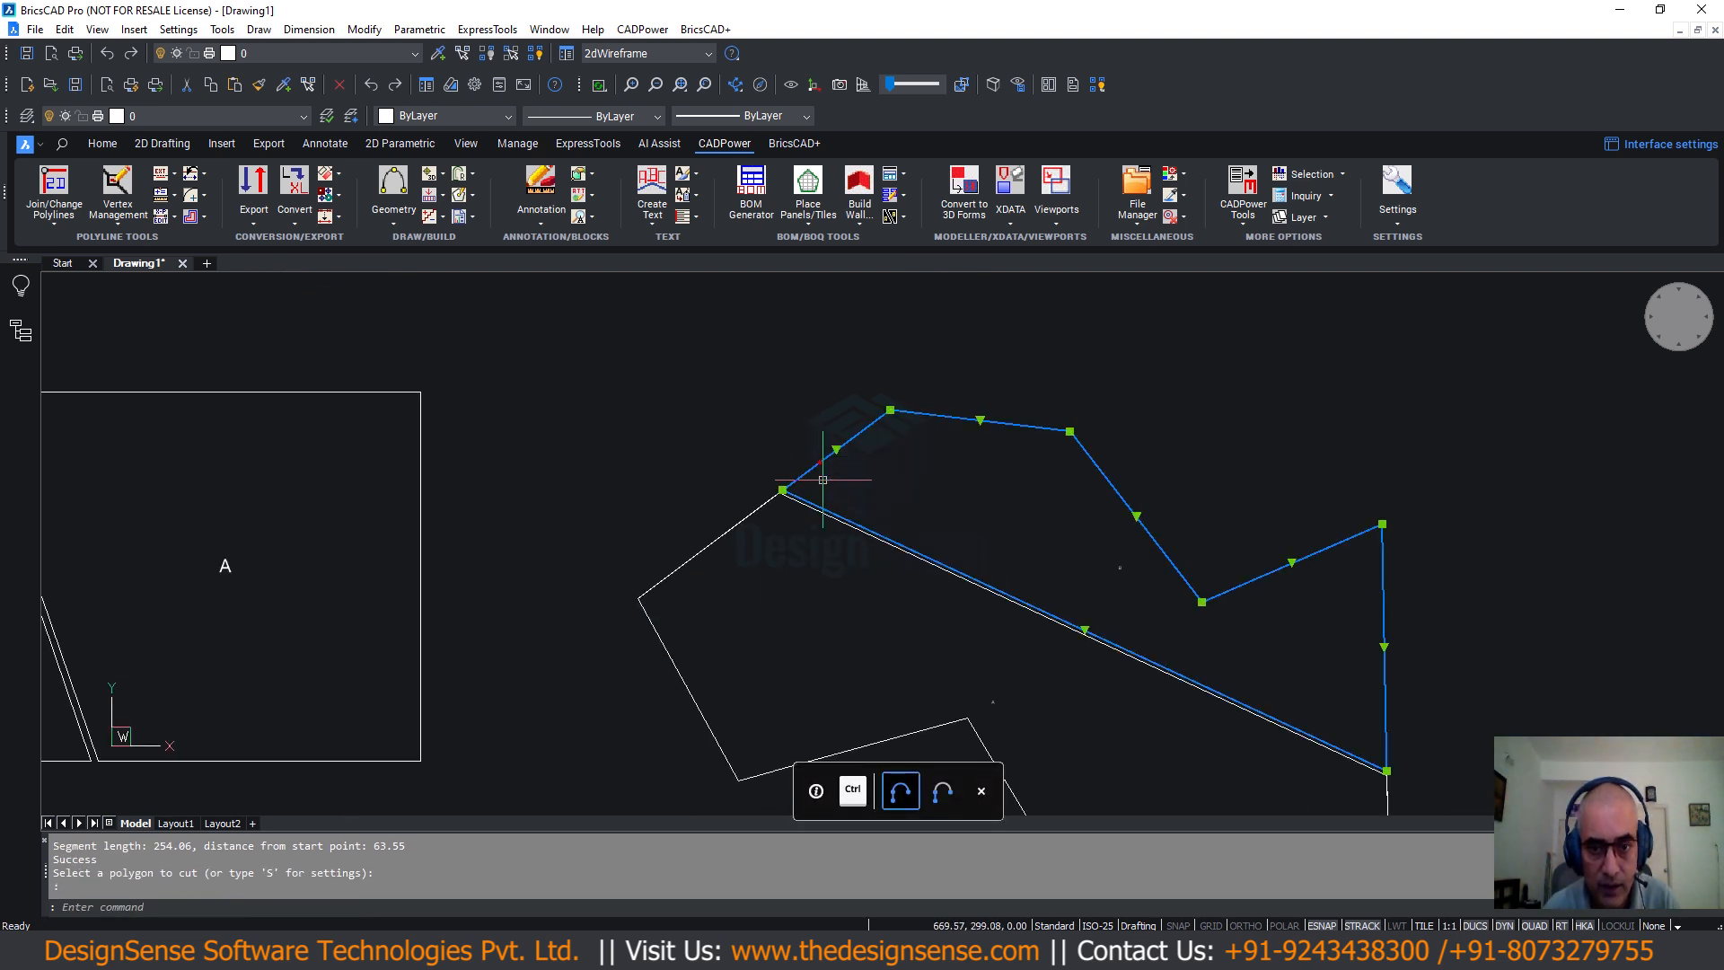
{"action": "key", "text": "Escape"}
{"action": "key", "text": "Escape"}
{"action": "left_click", "coordinate": [735, 528]}
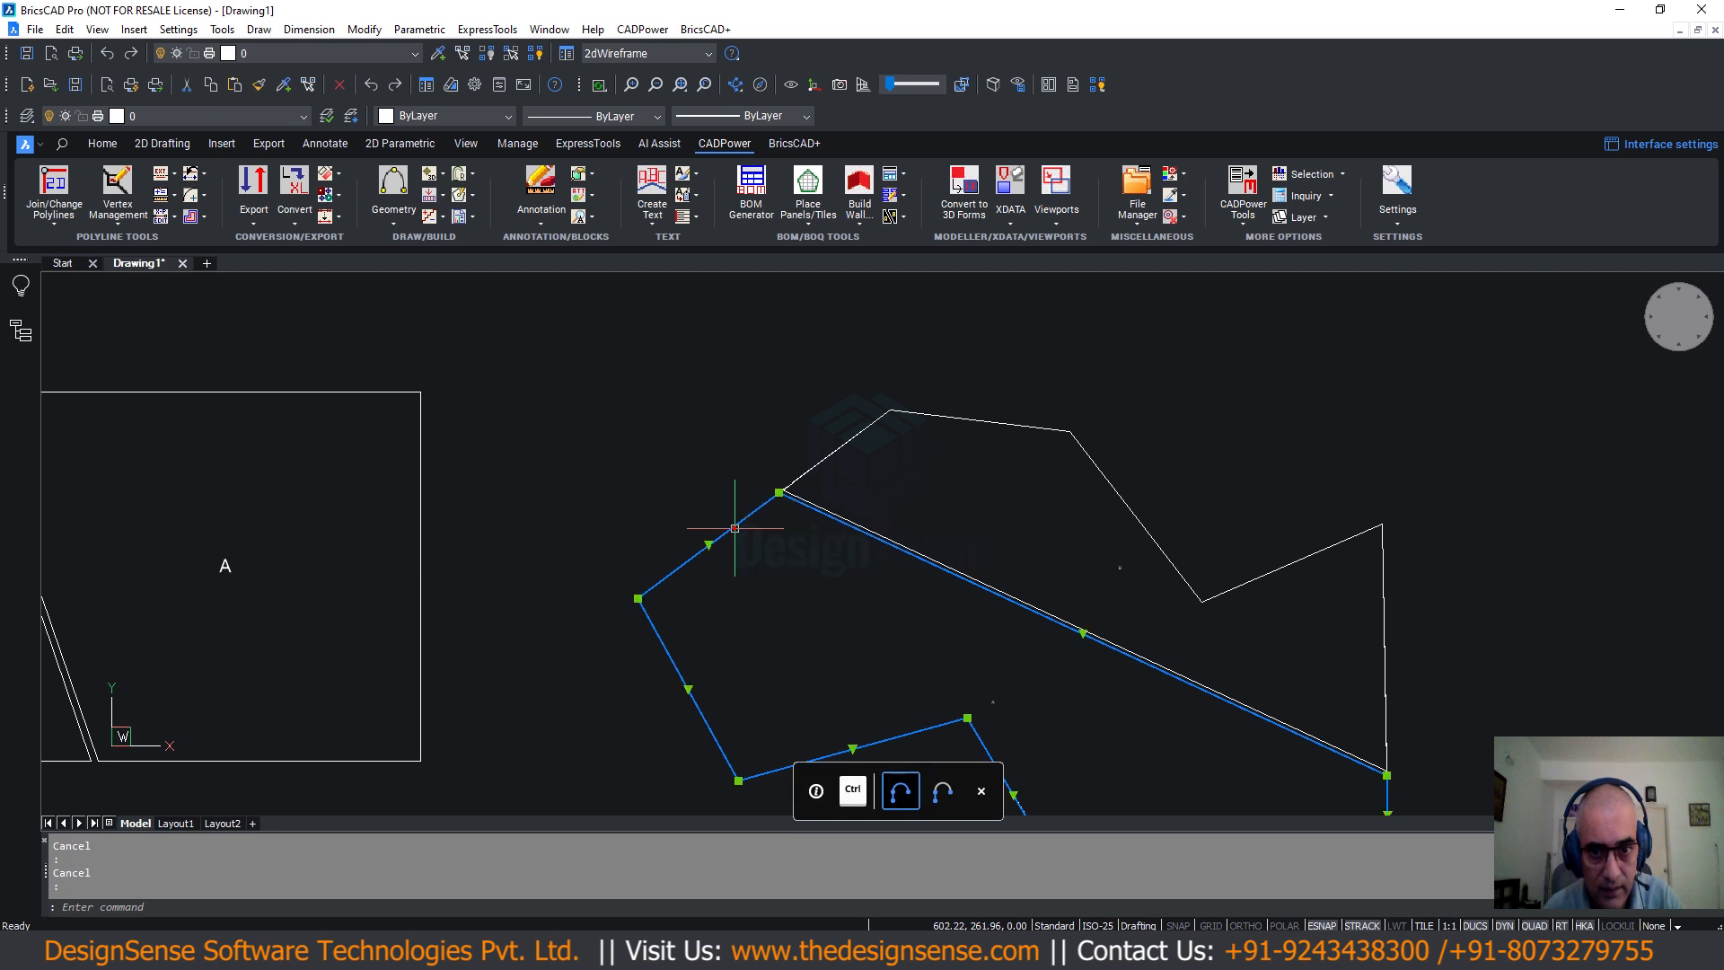
{"action": "key", "text": "Escape"}
{"action": "scroll", "coordinate": [790, 511], "scroll_direction": "up", "scroll_amount": 3}
{"action": "scroll", "coordinate": [790, 490], "scroll_direction": "down", "scroll_amount": 6}
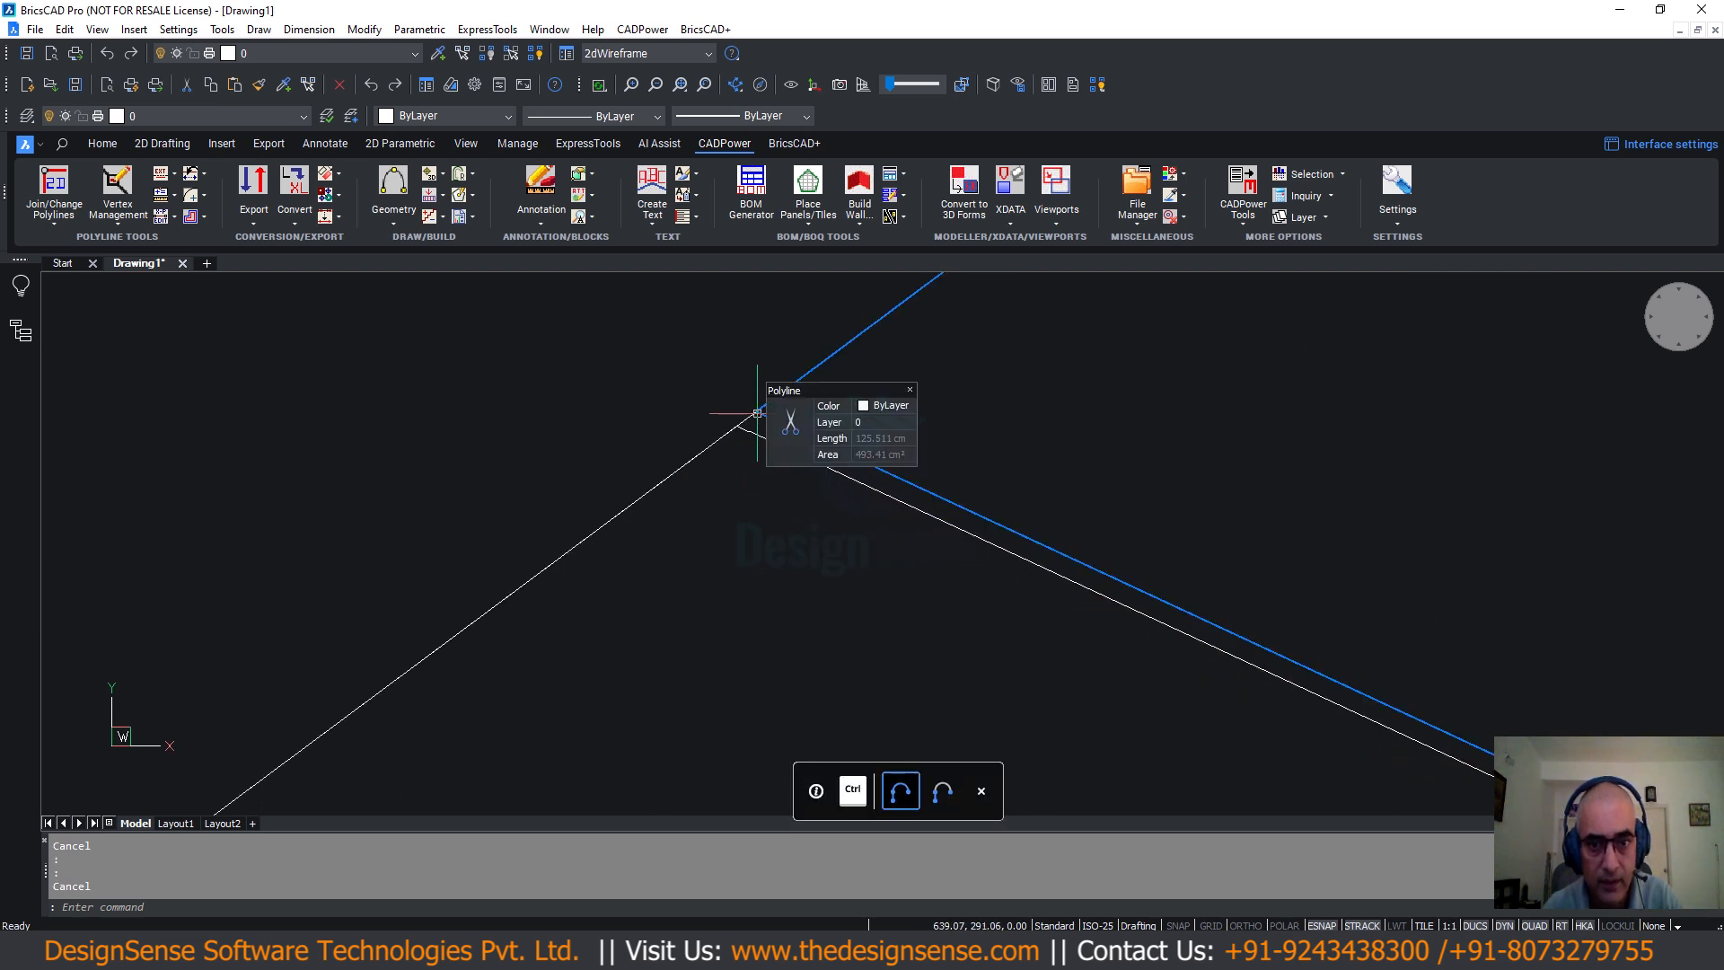
{"action": "scroll", "coordinate": [712, 443], "scroll_direction": "down", "scroll_amount": 5}
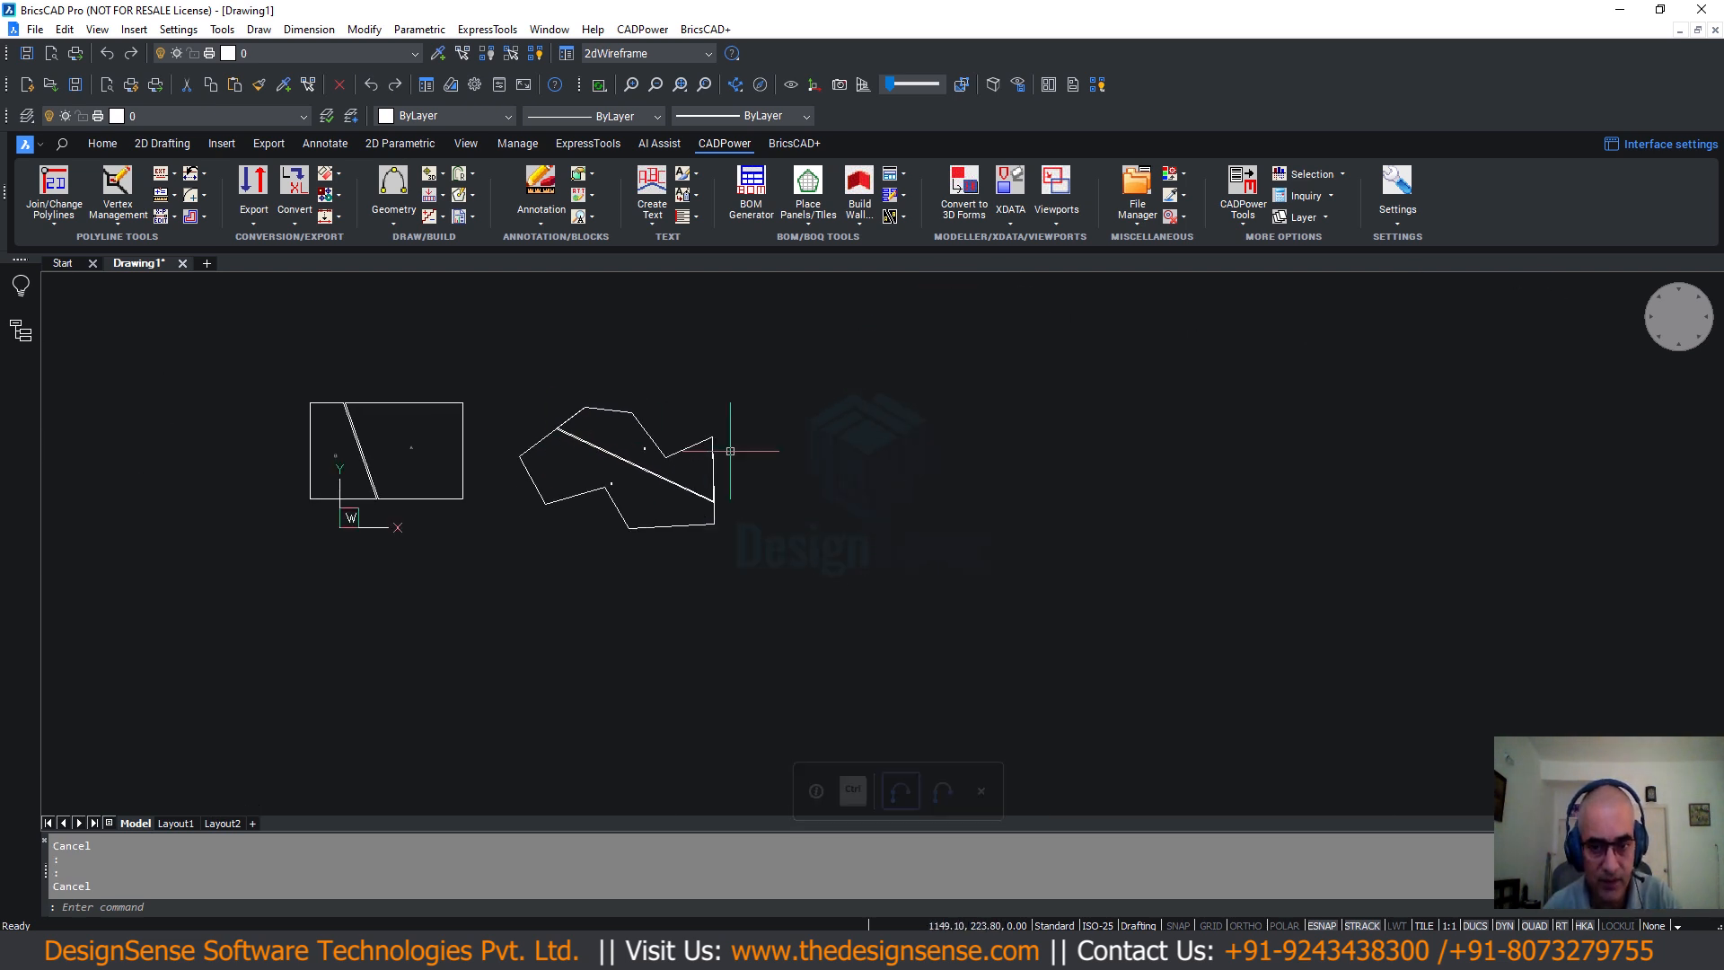
Draw a new closed seven-vertex polyline with PL beside the cut shape.
{"action": "type", "text": "pl"}
{"action": "key", "text": "Return"}
{"action": "left_click", "coordinate": [878, 377]}
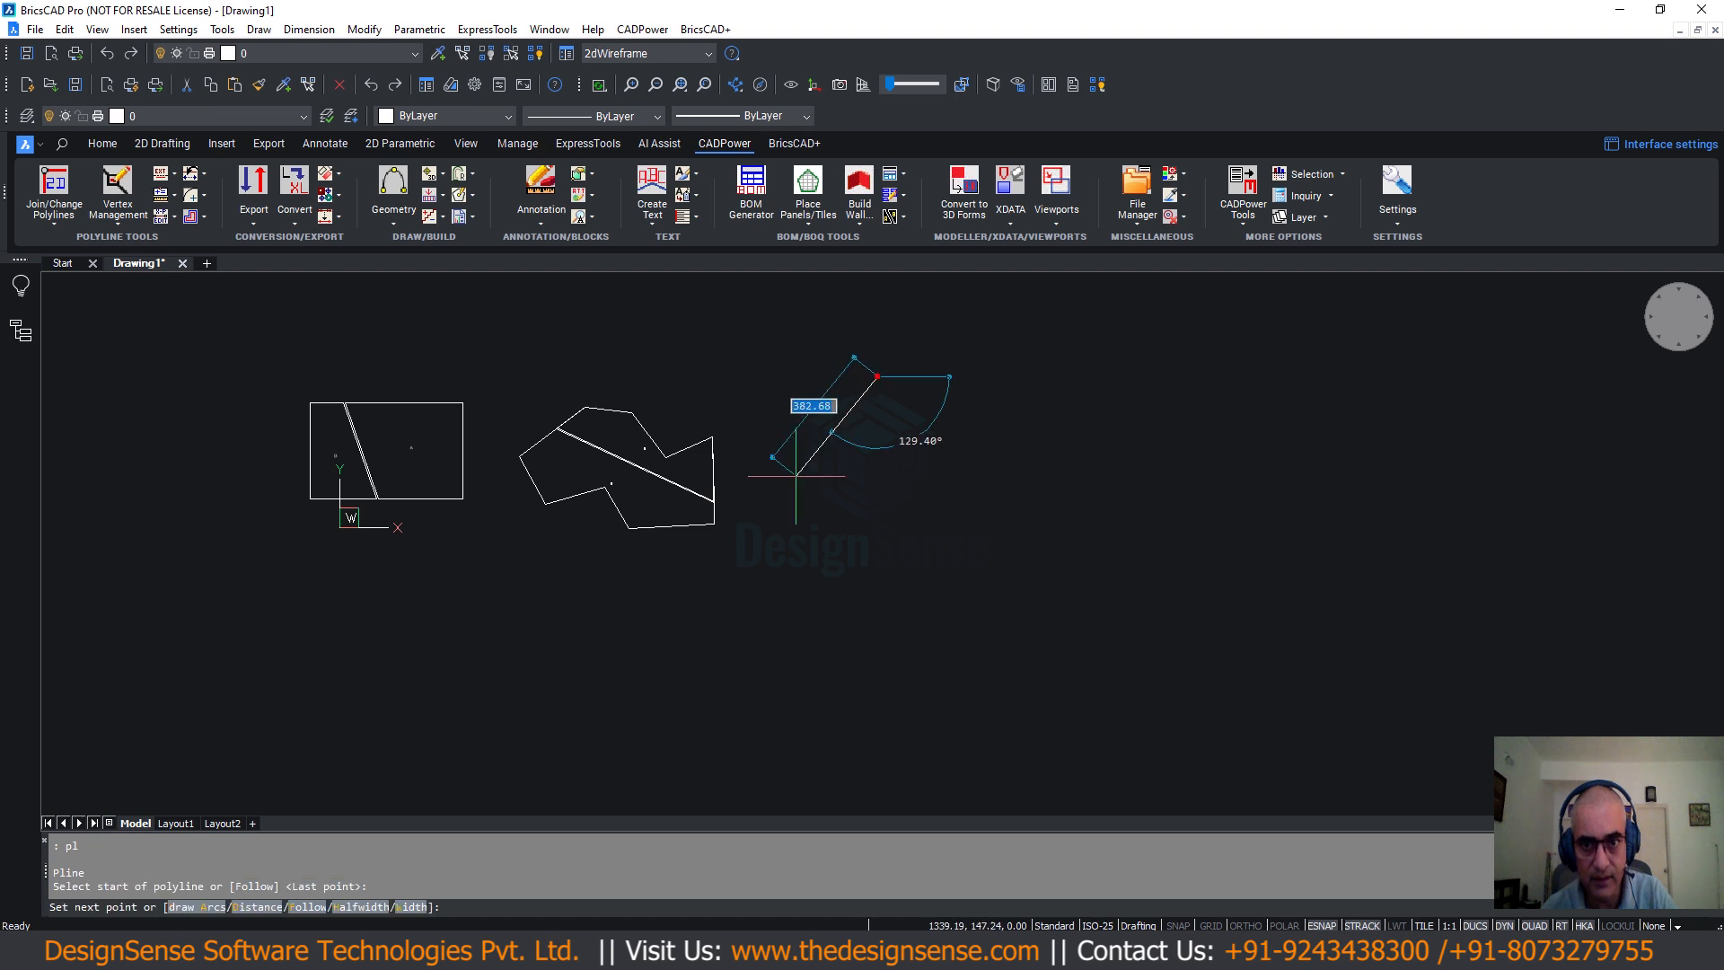
{"action": "left_click", "coordinate": [792, 484]}
{"action": "left_click", "coordinate": [939, 588]}
{"action": "left_click", "coordinate": [956, 494]}
{"action": "left_click", "coordinate": [1114, 556]}
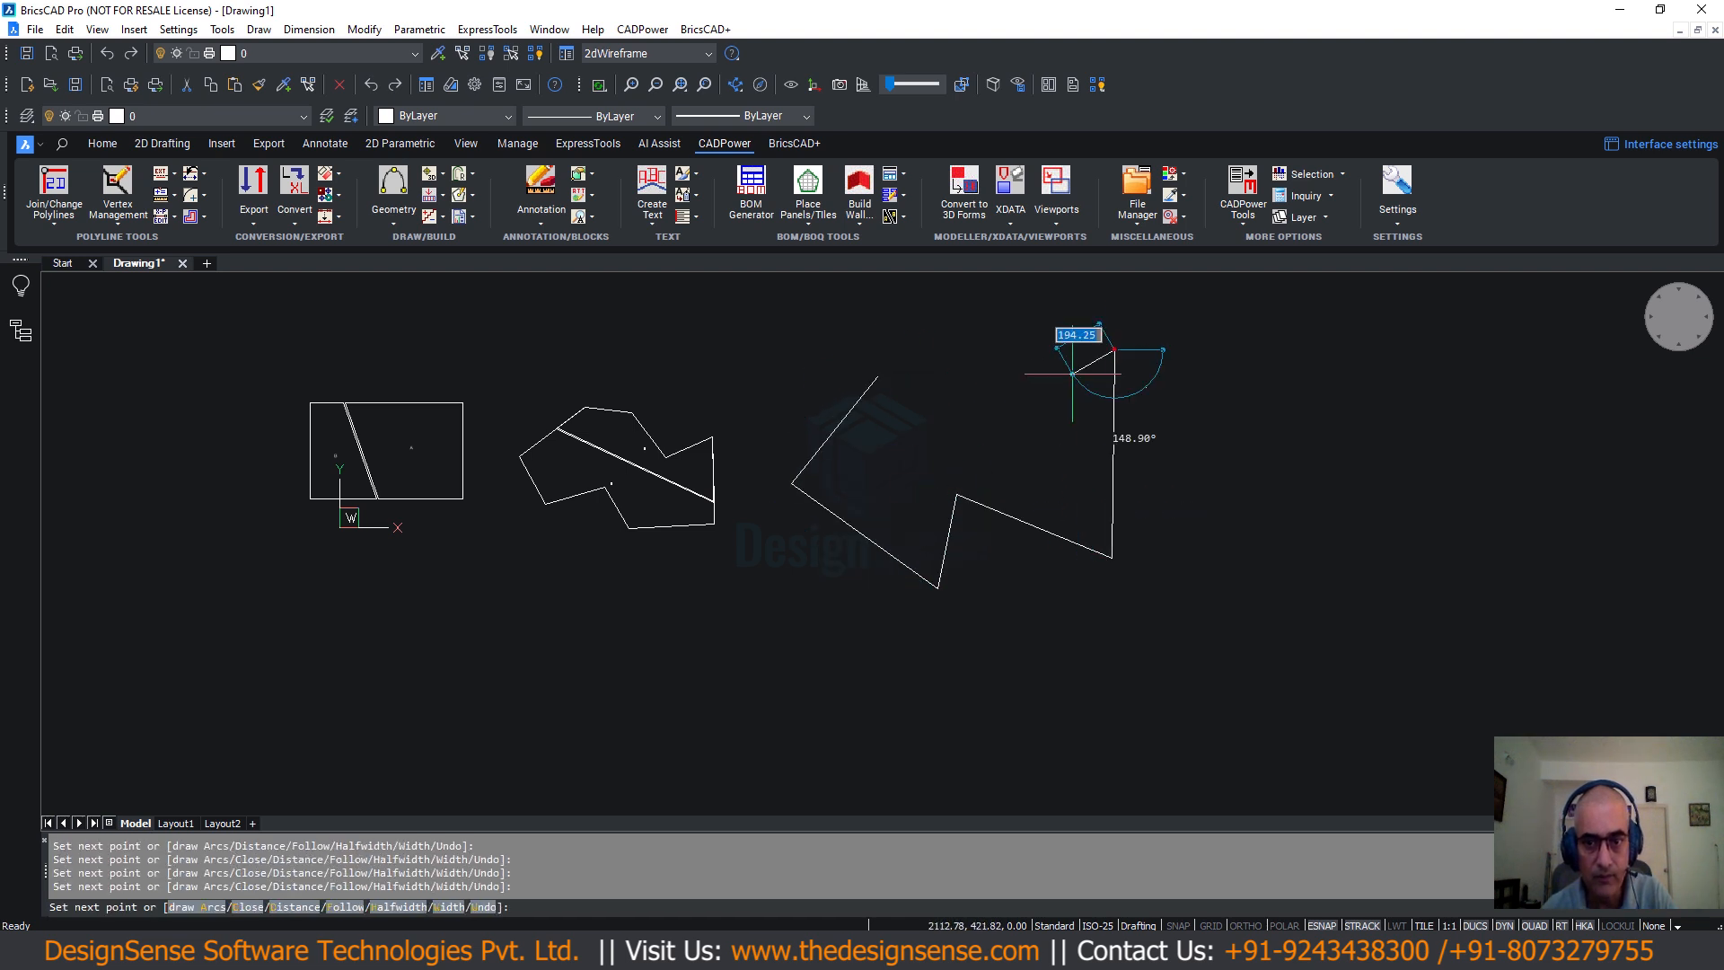
{"action": "left_click", "coordinate": [1115, 350]}
{"action": "left_click", "coordinate": [1015, 415]}
{"action": "type", "text": "c"}
{"action": "key", "text": "Return"}
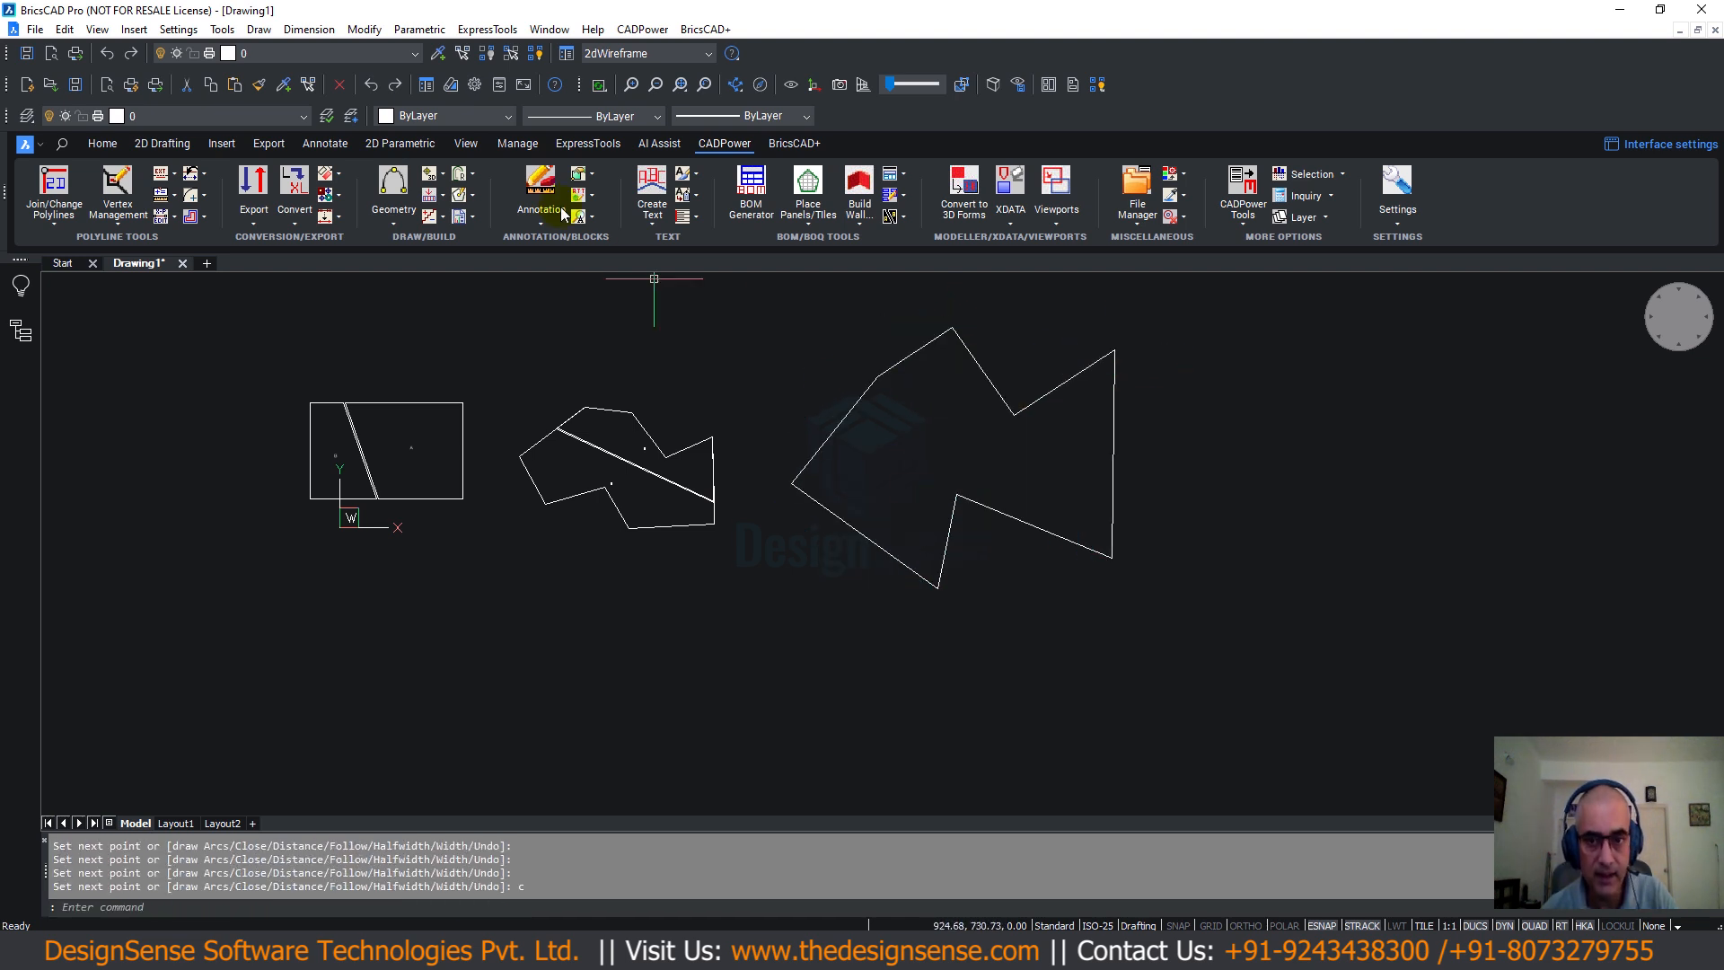
Launch the Arbitrary sized Sheet Cutter from the CADPower menu.
{"action": "left_click", "coordinate": [639, 29]}
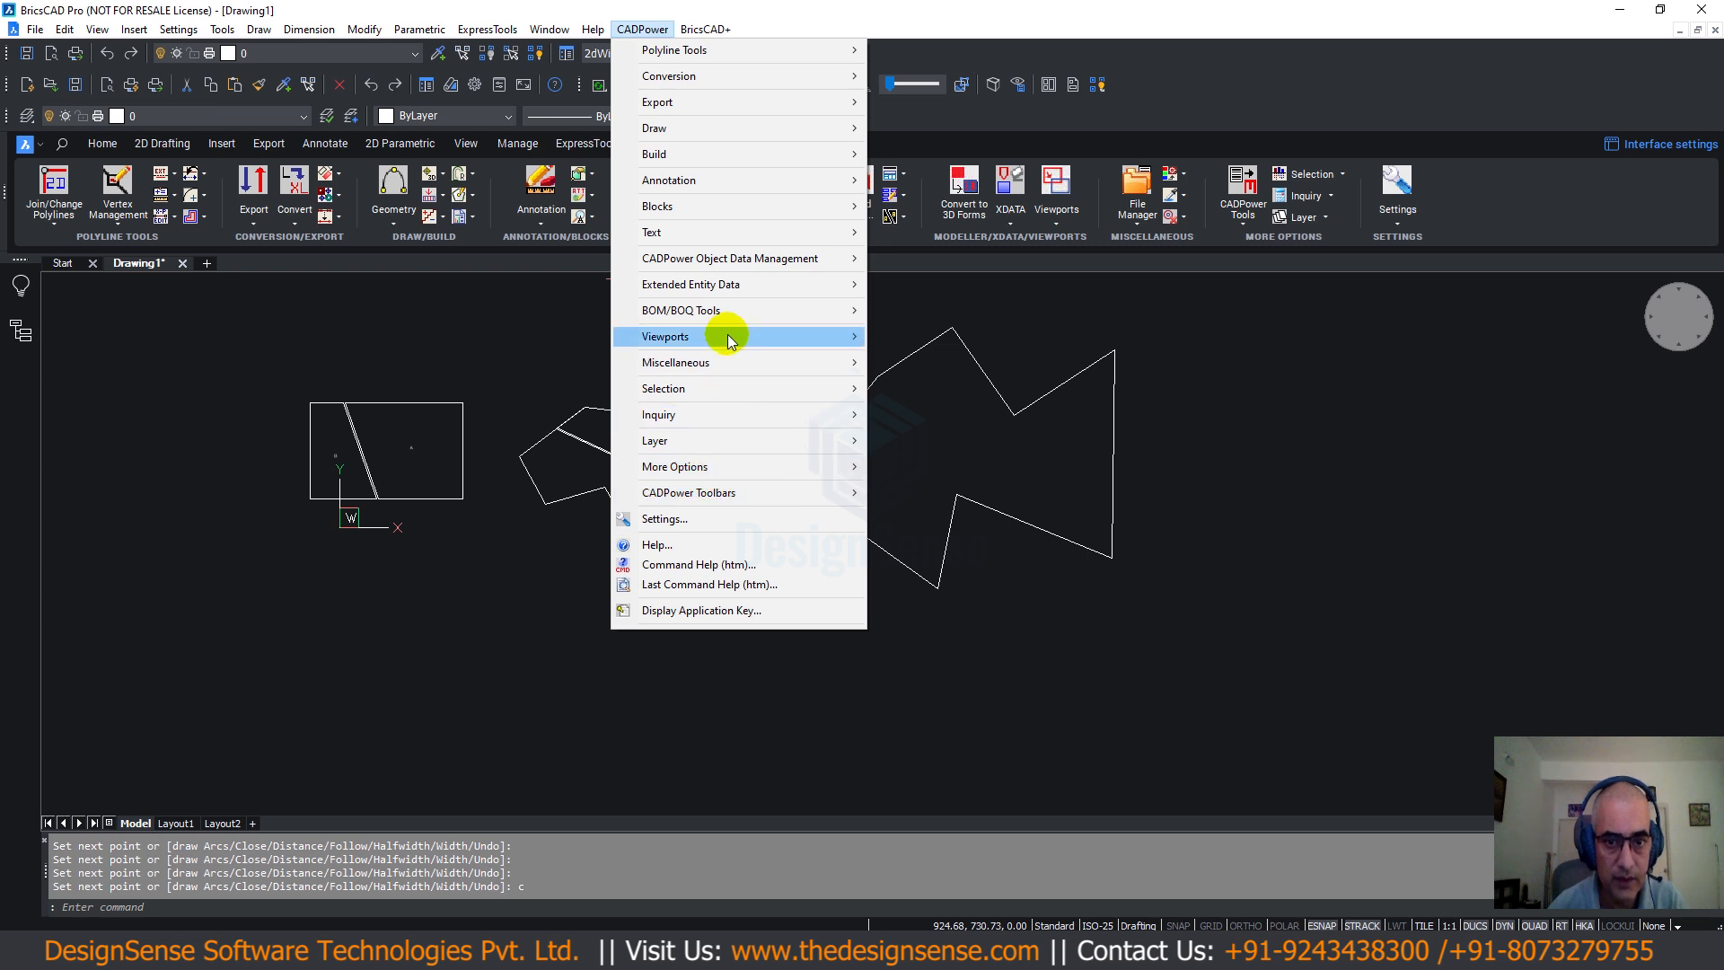
{"action": "mouse_move", "coordinate": [719, 312]}
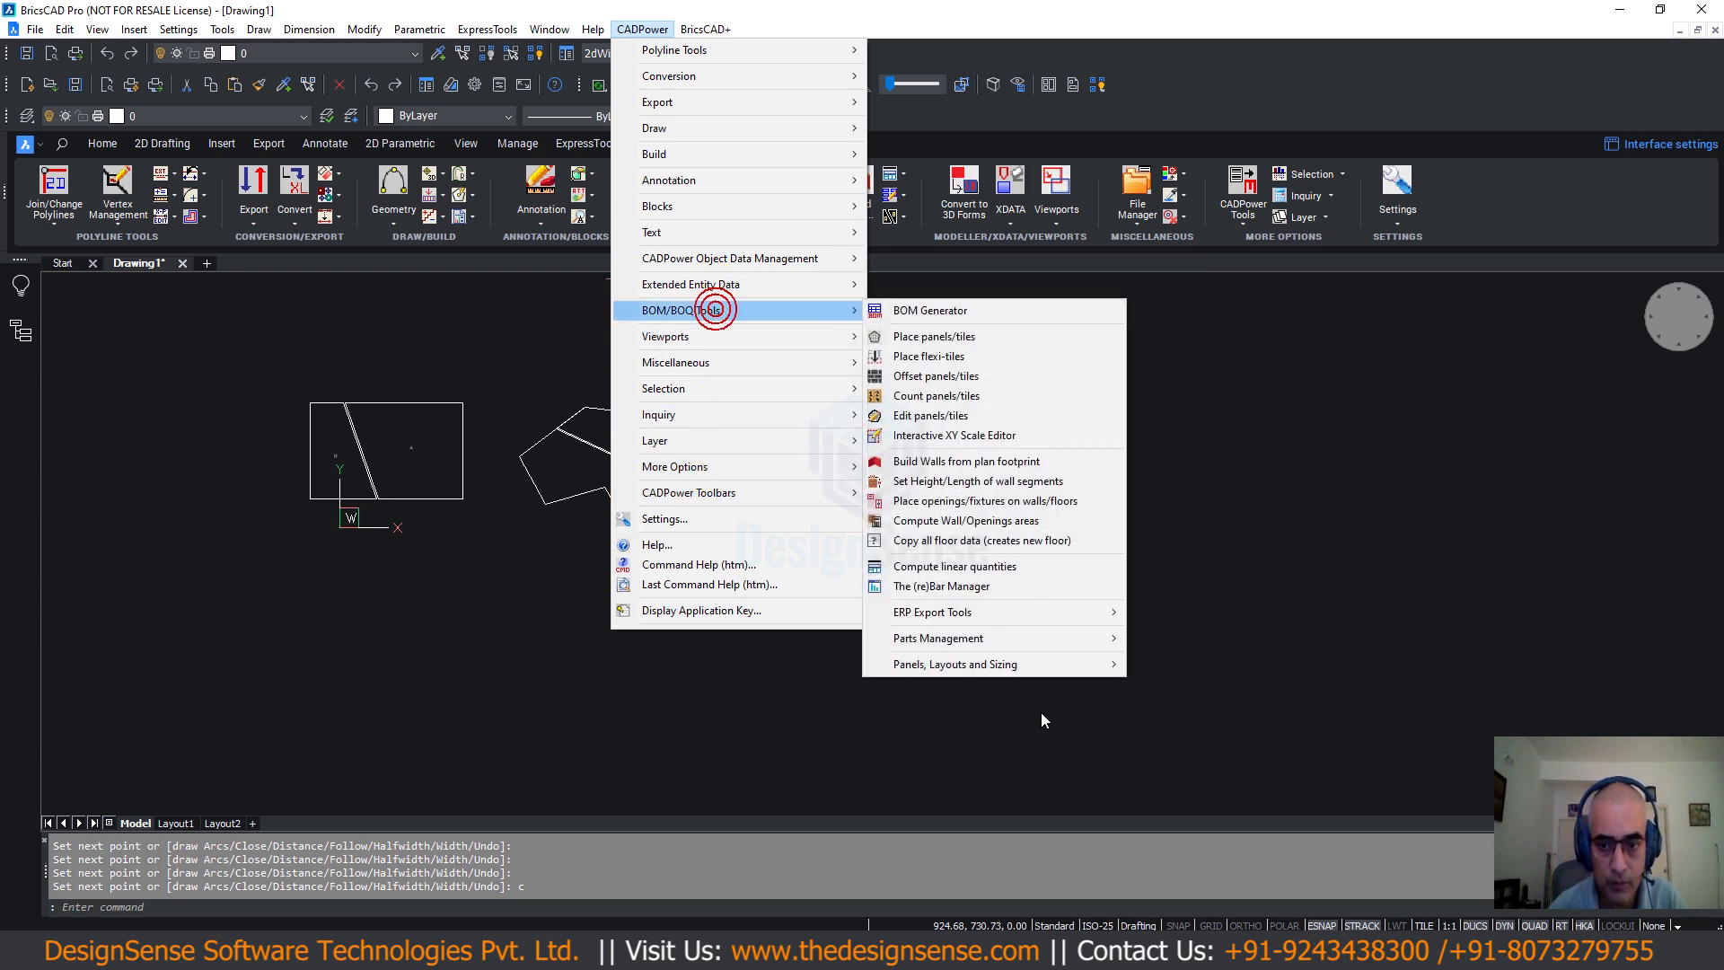
{"action": "mouse_move", "coordinate": [1029, 663]}
{"action": "left_click", "coordinate": [1183, 685]}
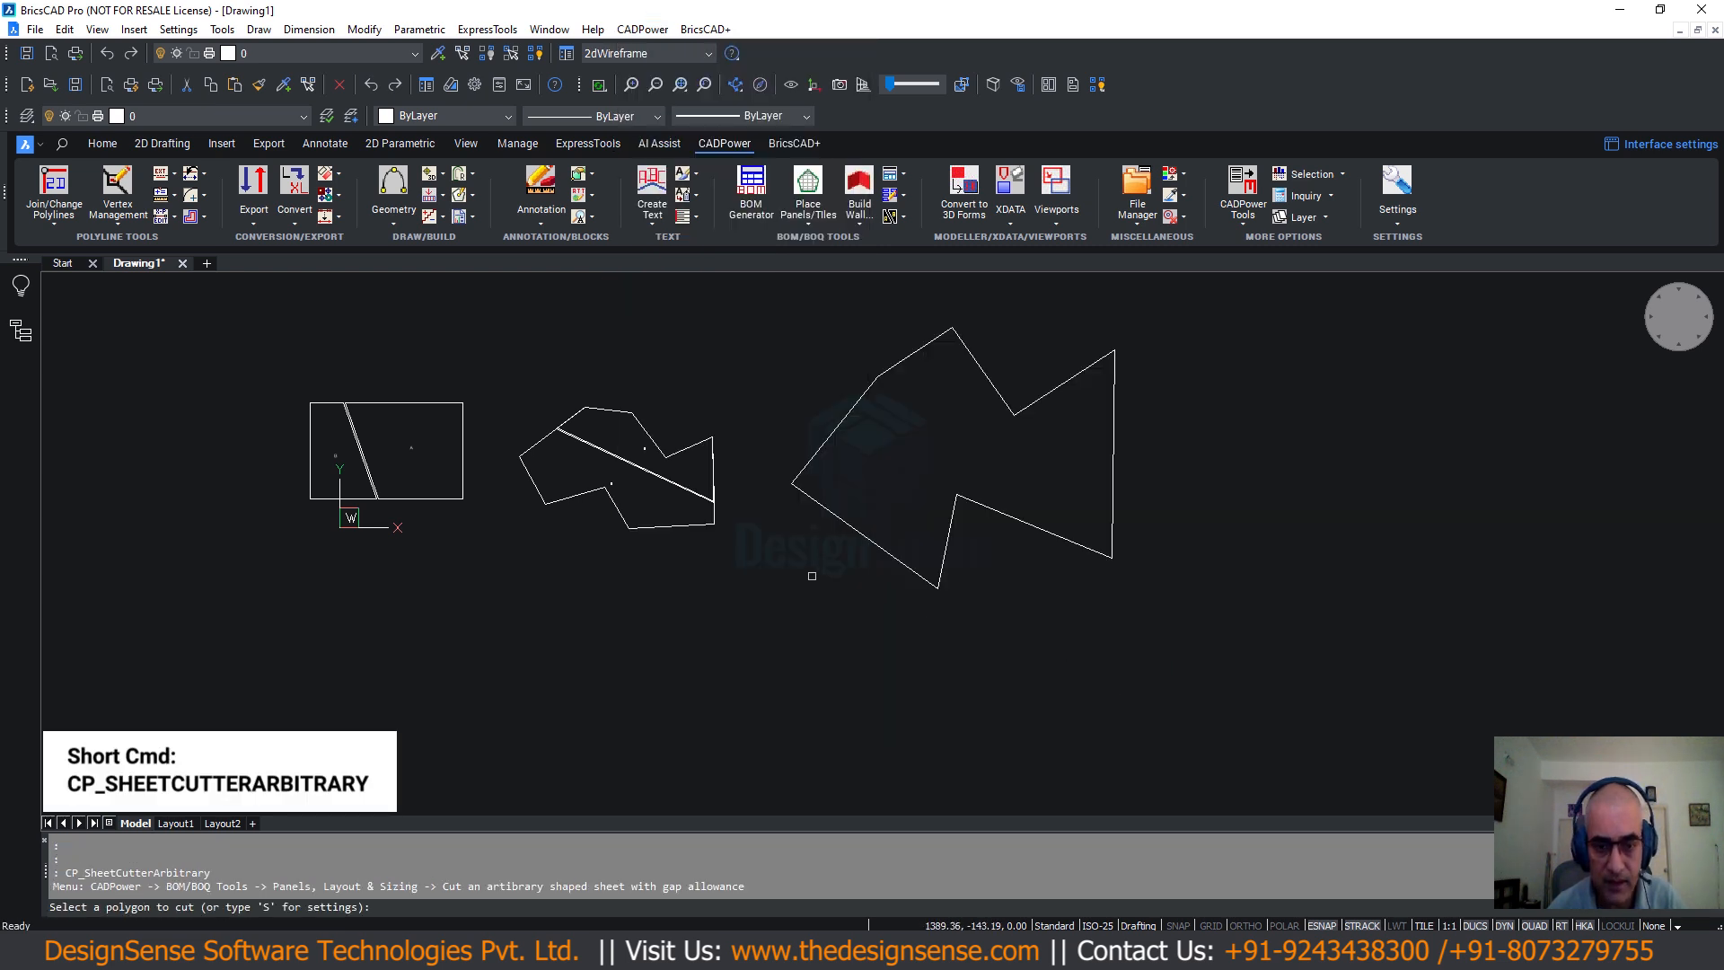
Set the sheet cutter to delete the original polygon, with gap 5 and text height 10.
{"action": "key", "text": "Return"}
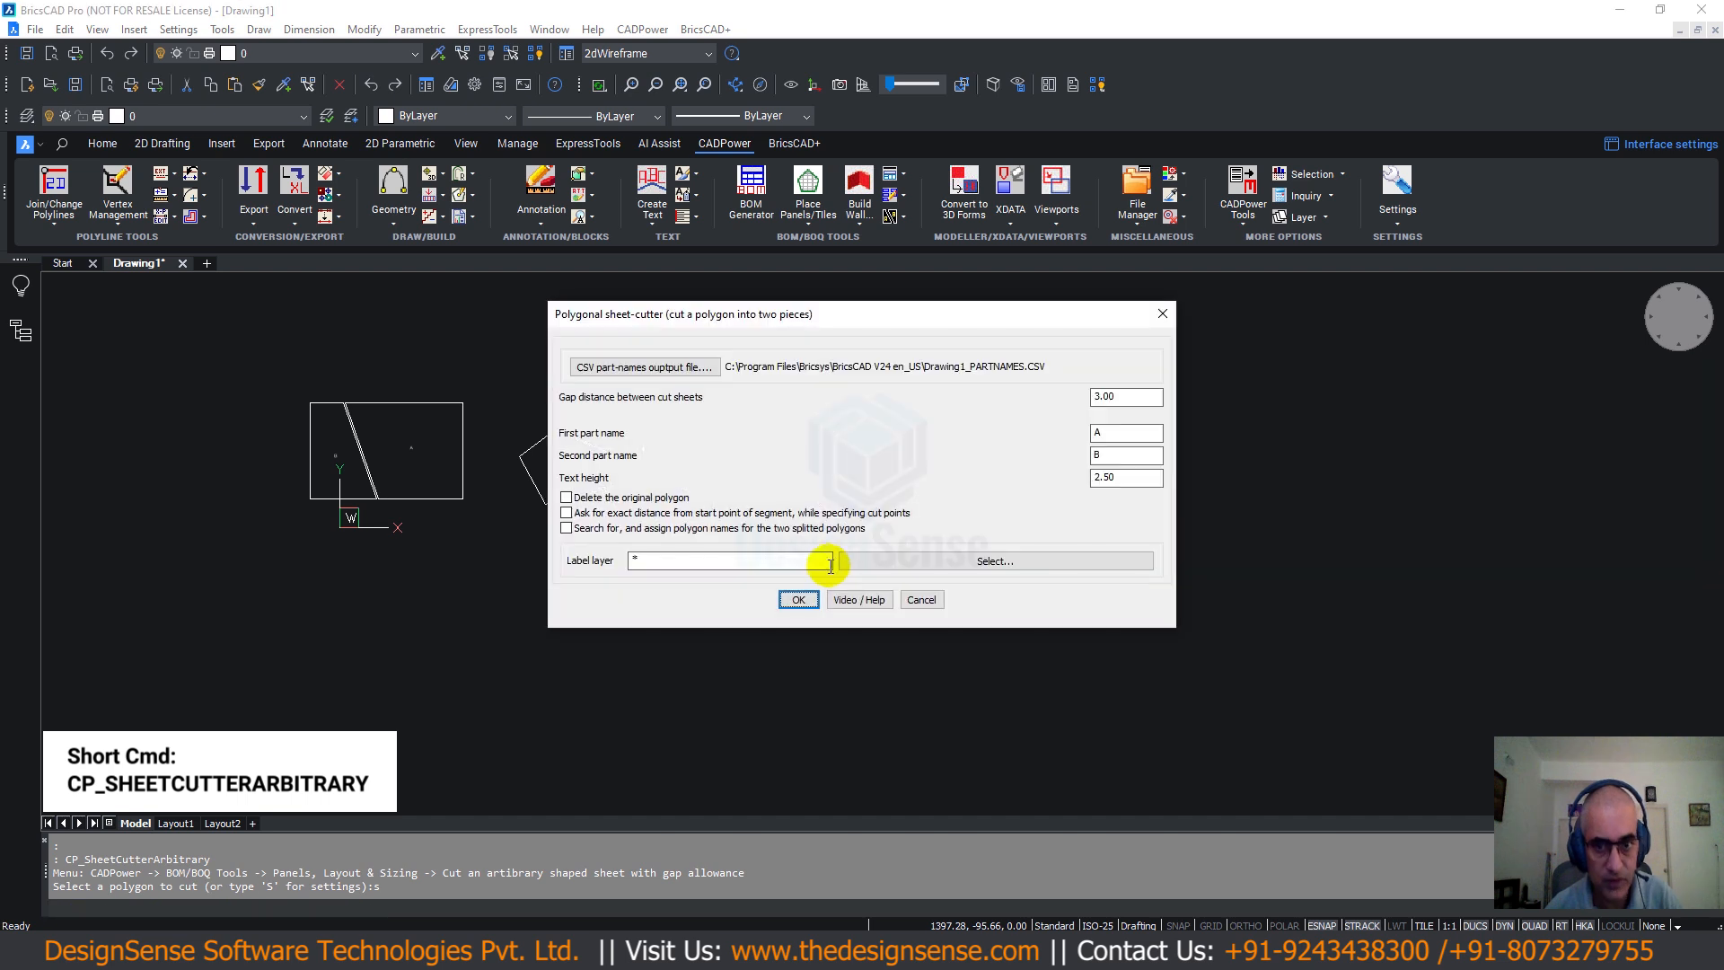
{"action": "left_click", "coordinate": [566, 497]}
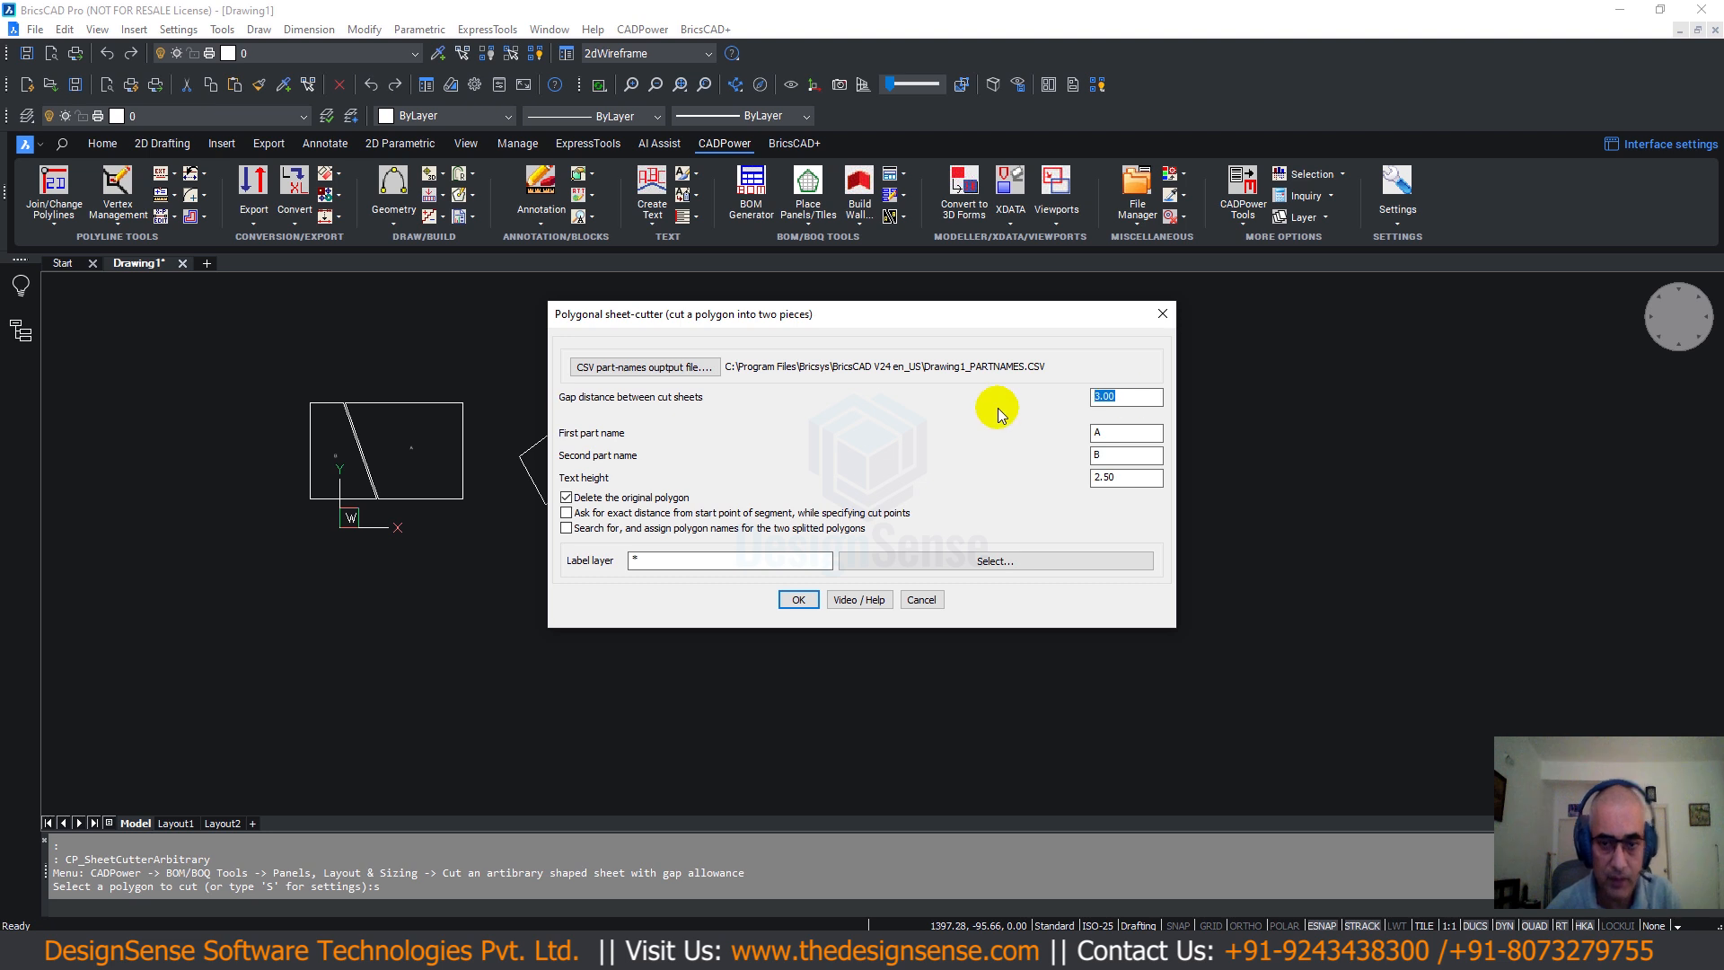
{"action": "type", "text": "5"}
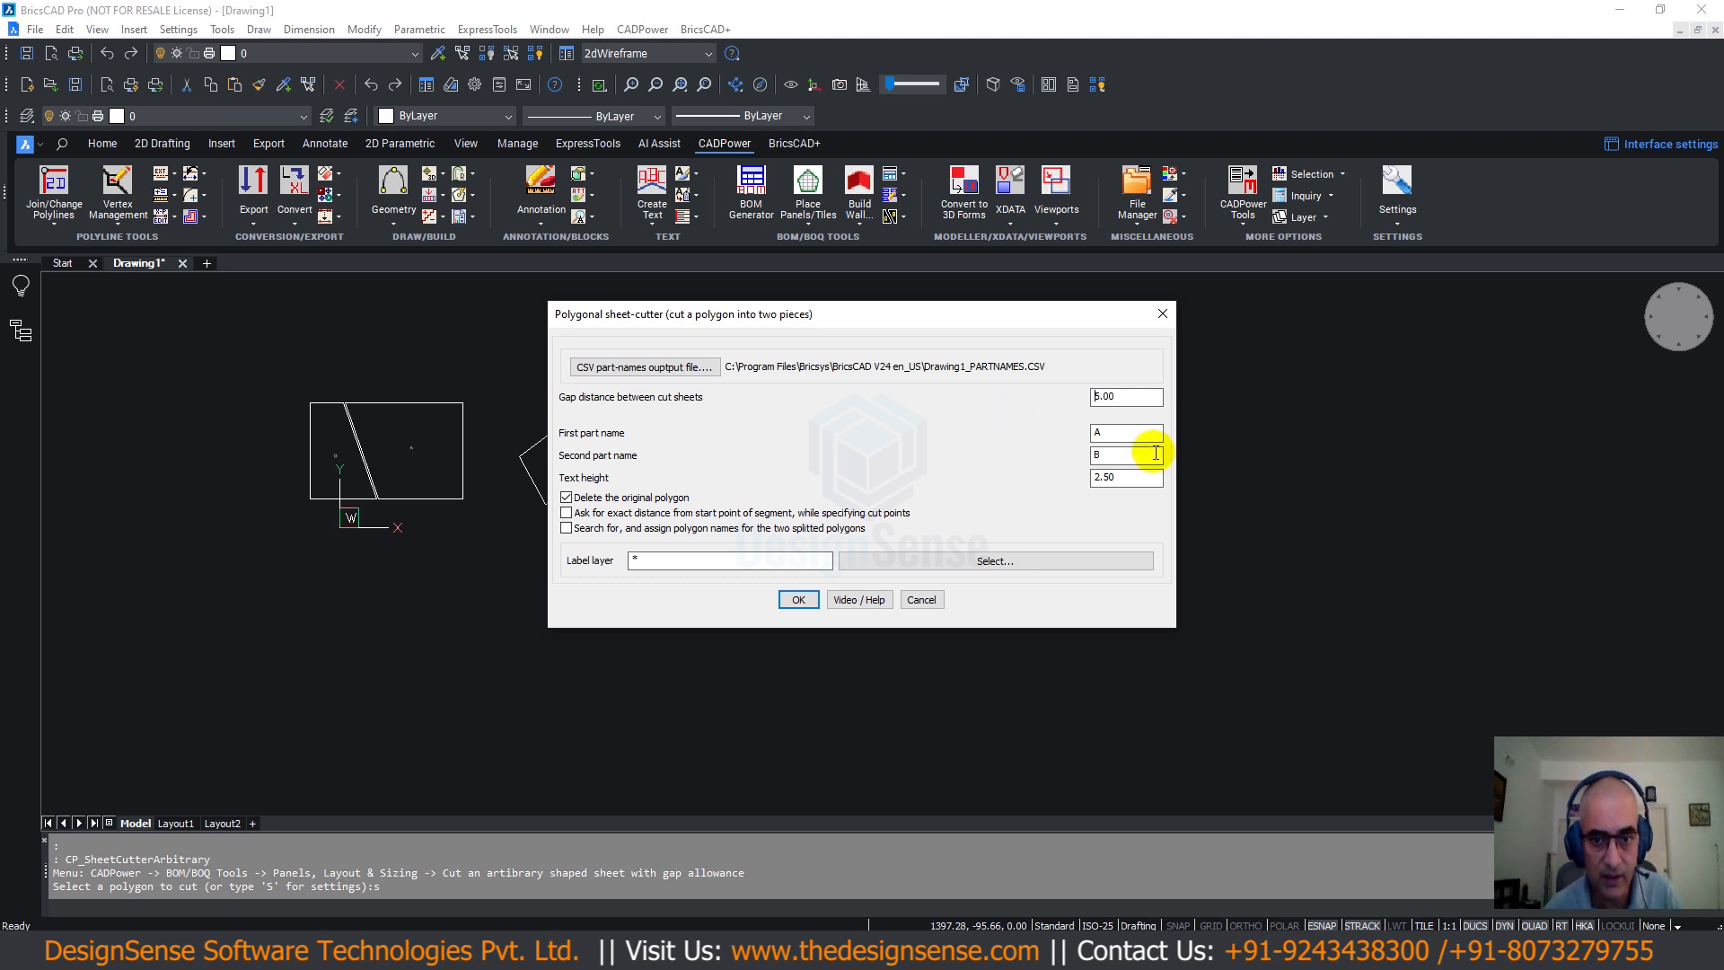
{"action": "double_click", "coordinate": [1123, 477]}
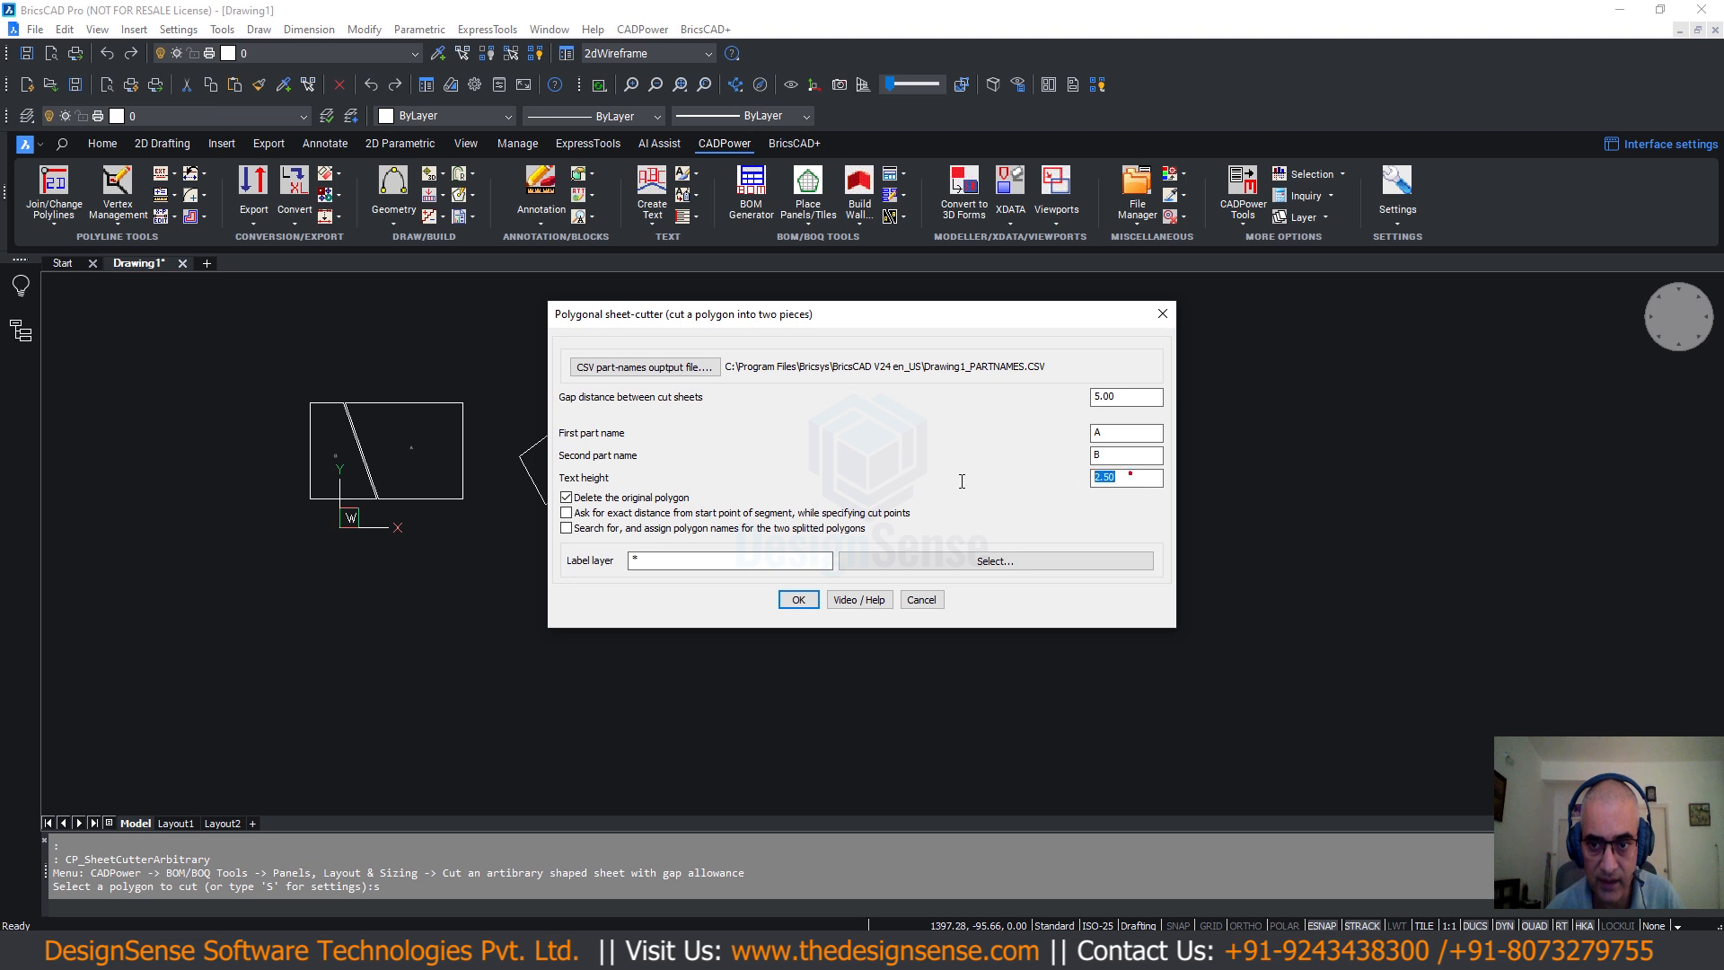
{"action": "type", "text": "10"}
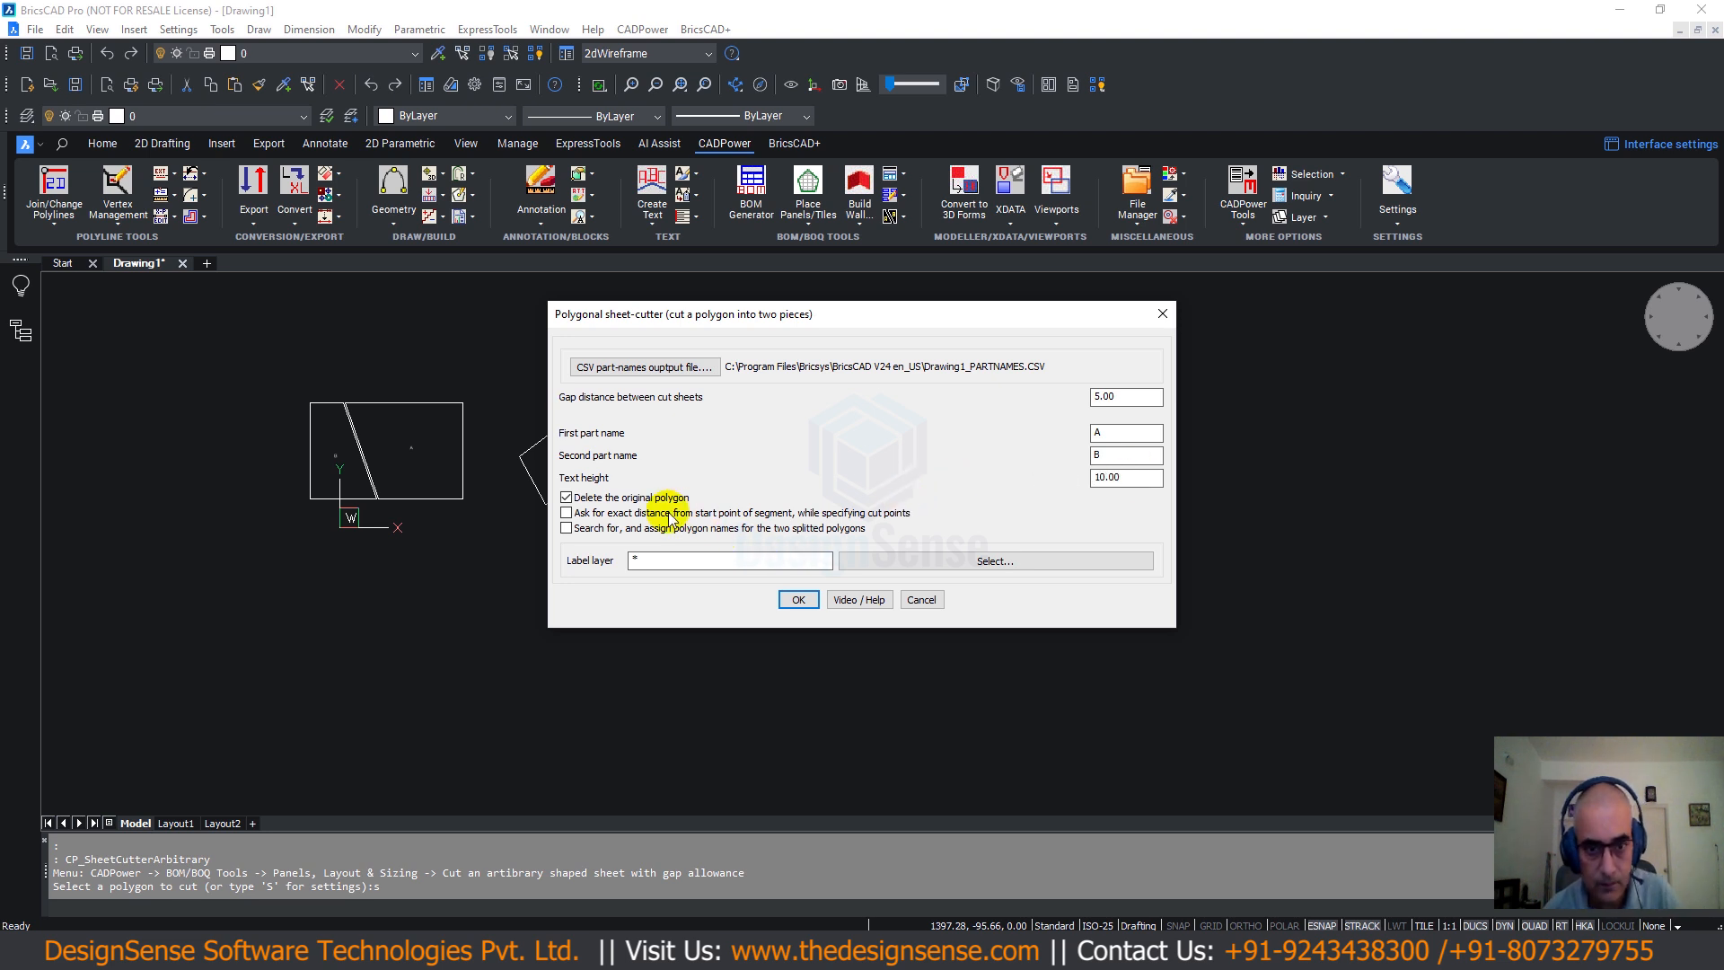
Apply the settings and cut the large polygon between its upper and lower edges.
{"action": "left_click", "coordinate": [797, 599]}
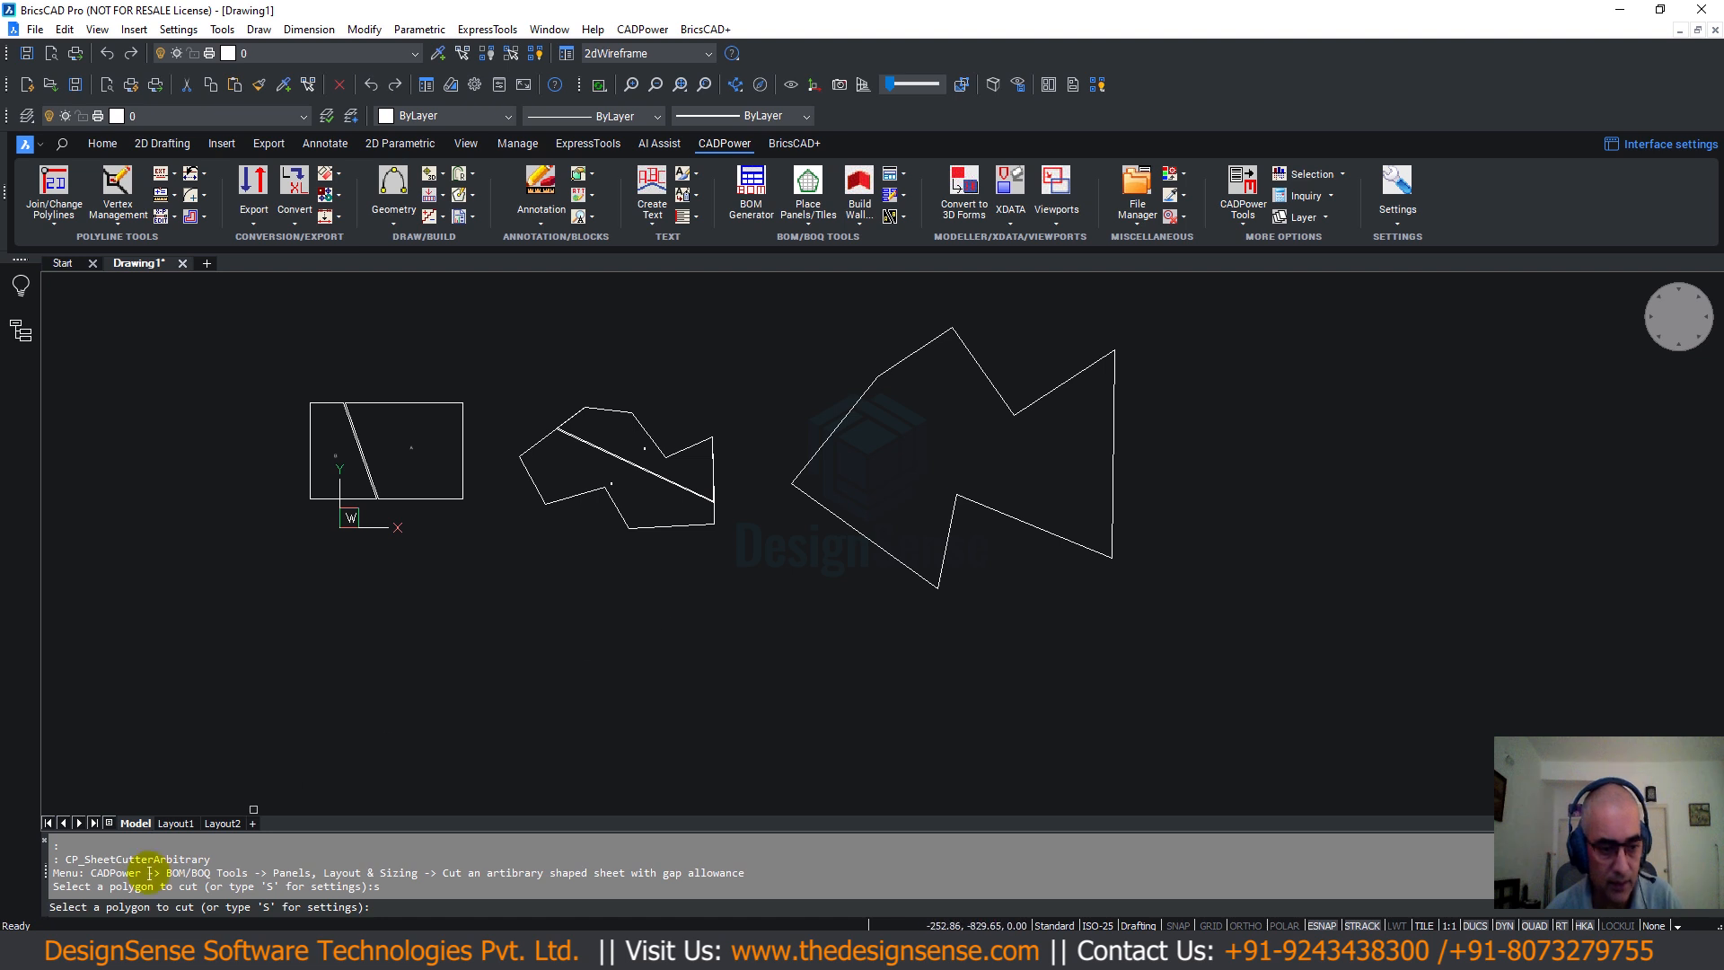
{"action": "left_click", "coordinate": [1007, 509]}
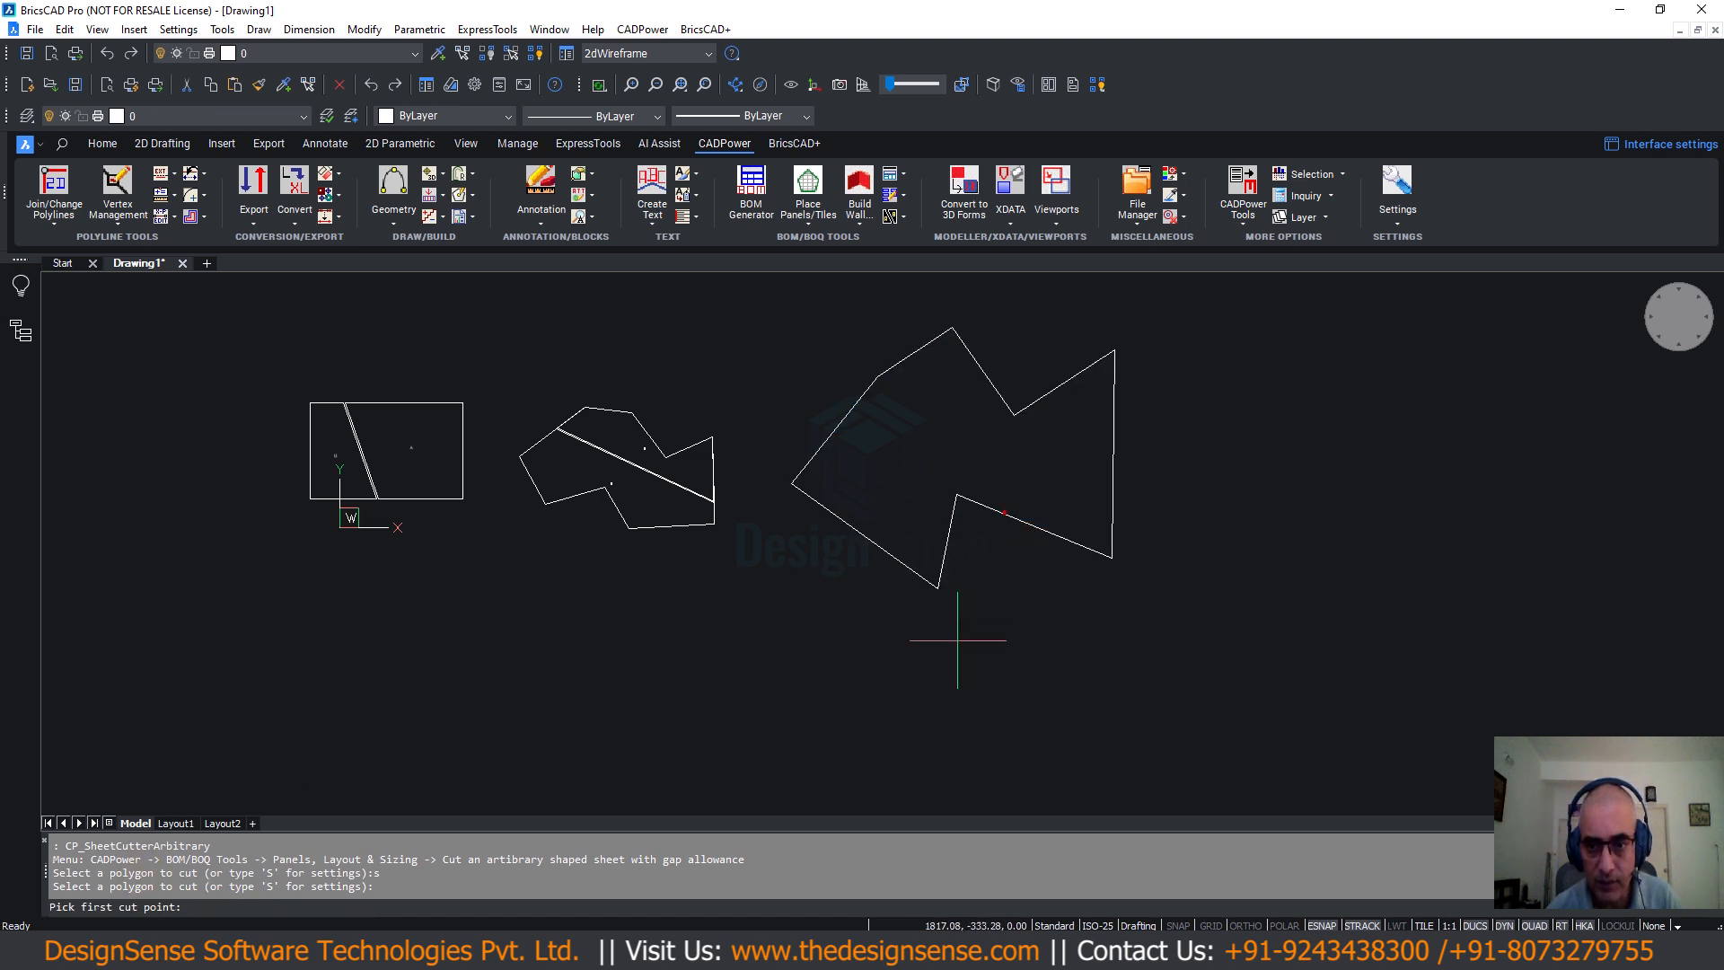
{"action": "left_click", "coordinate": [999, 390]}
{"action": "left_click", "coordinate": [982, 505]}
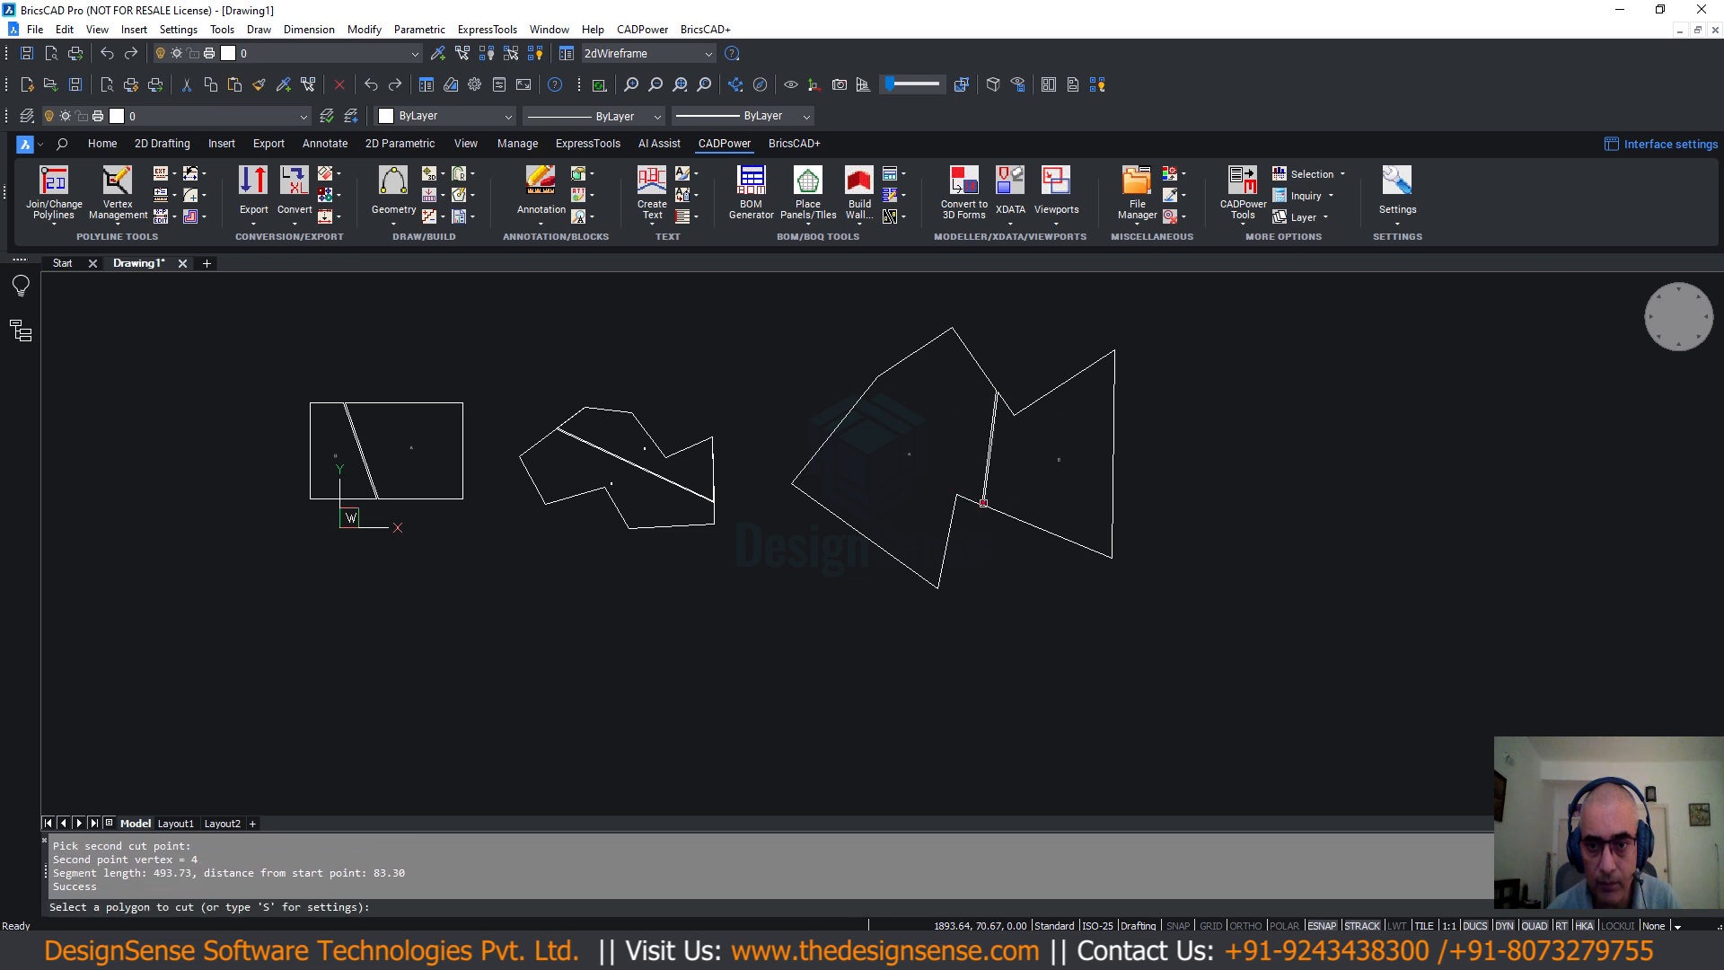
{"action": "scroll", "coordinate": [1015, 449], "scroll_direction": "up", "scroll_amount": 6}
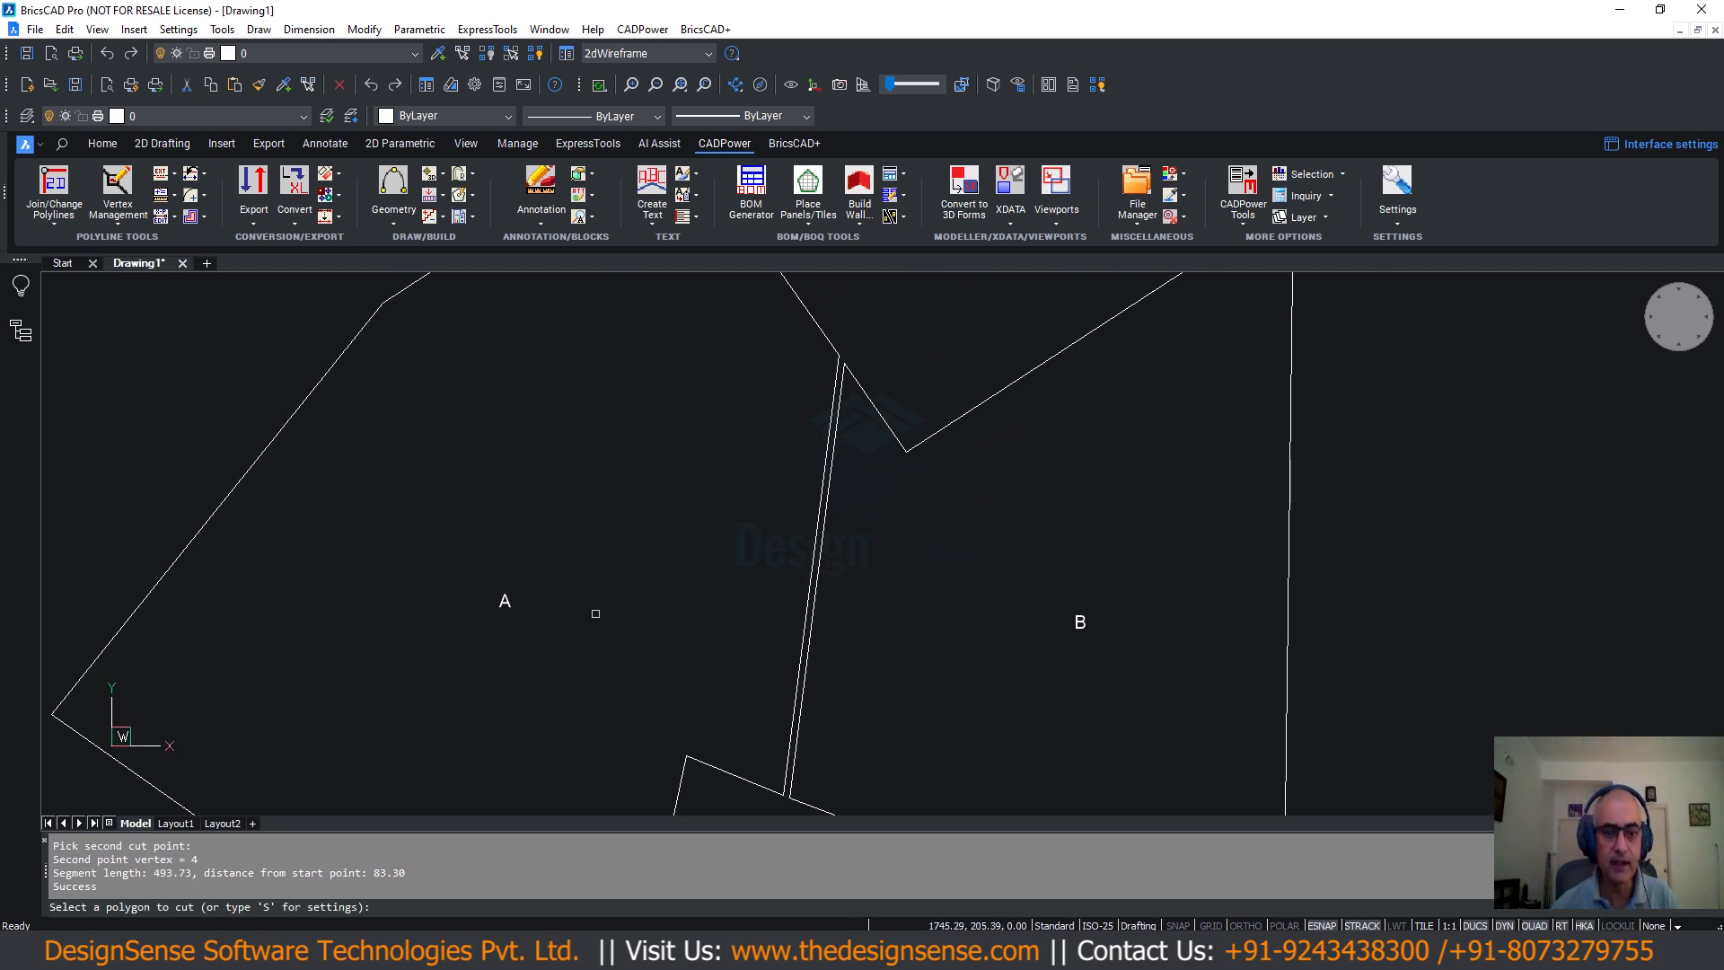
{"action": "scroll", "coordinate": [889, 673], "scroll_direction": "down", "scroll_amount": 3}
{"action": "scroll", "coordinate": [896, 667], "scroll_direction": "down", "scroll_amount": 2}
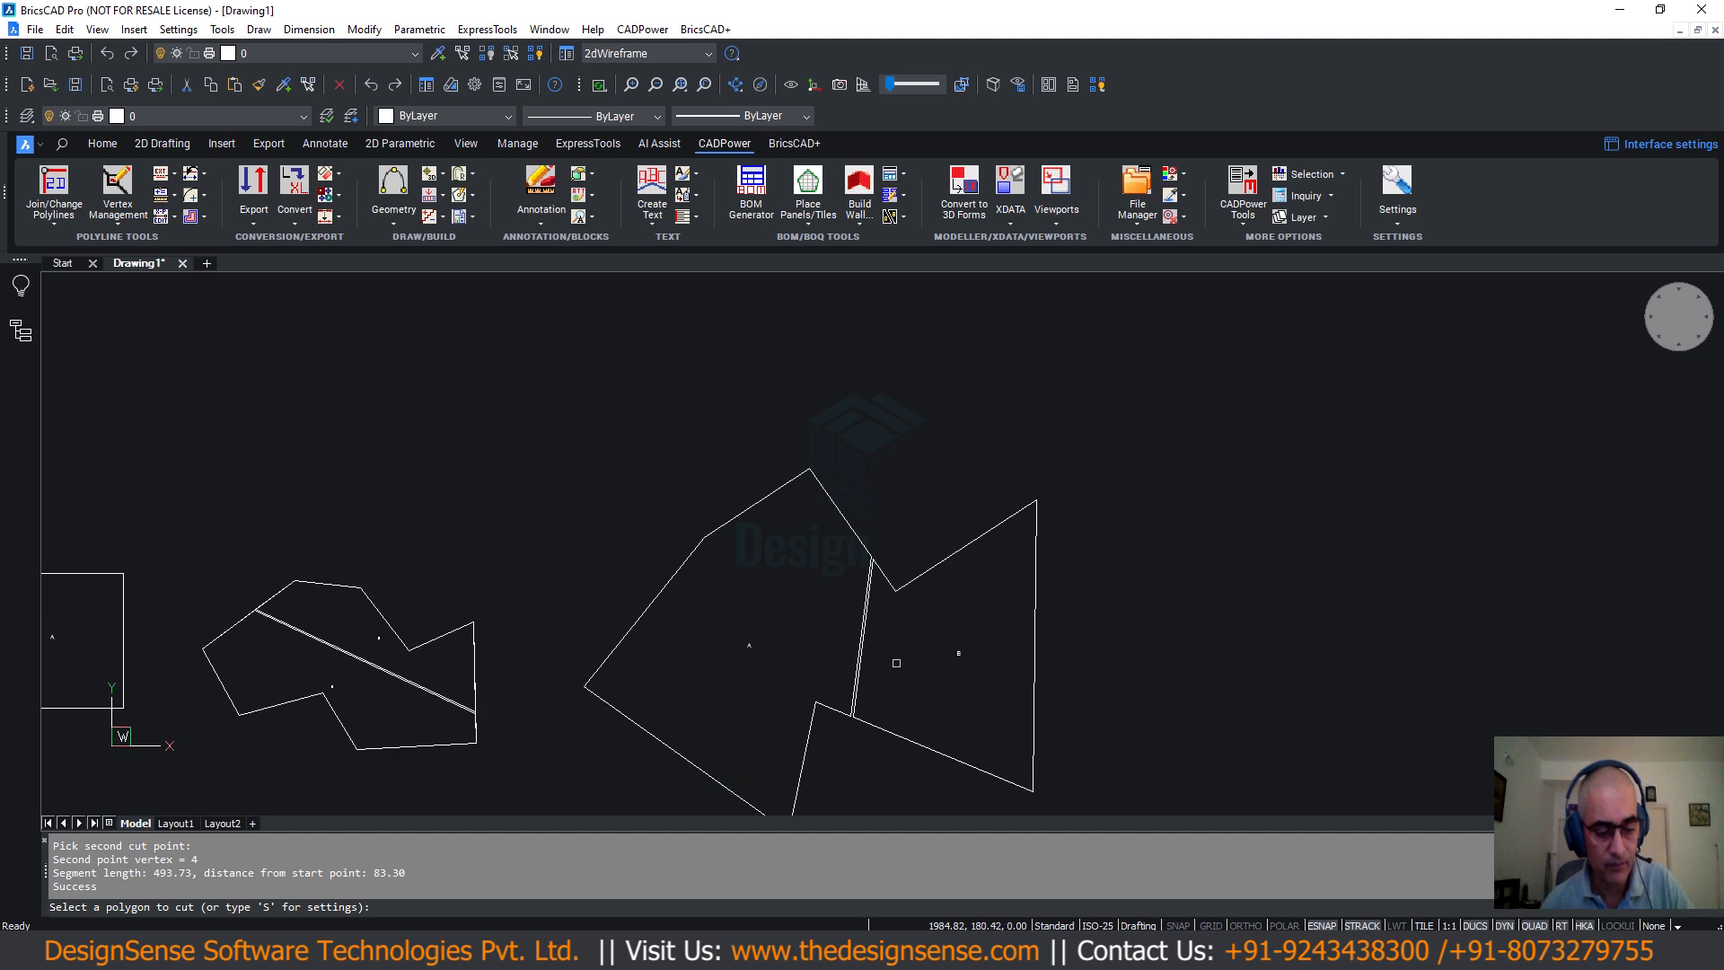
{"action": "key", "text": "Escape"}
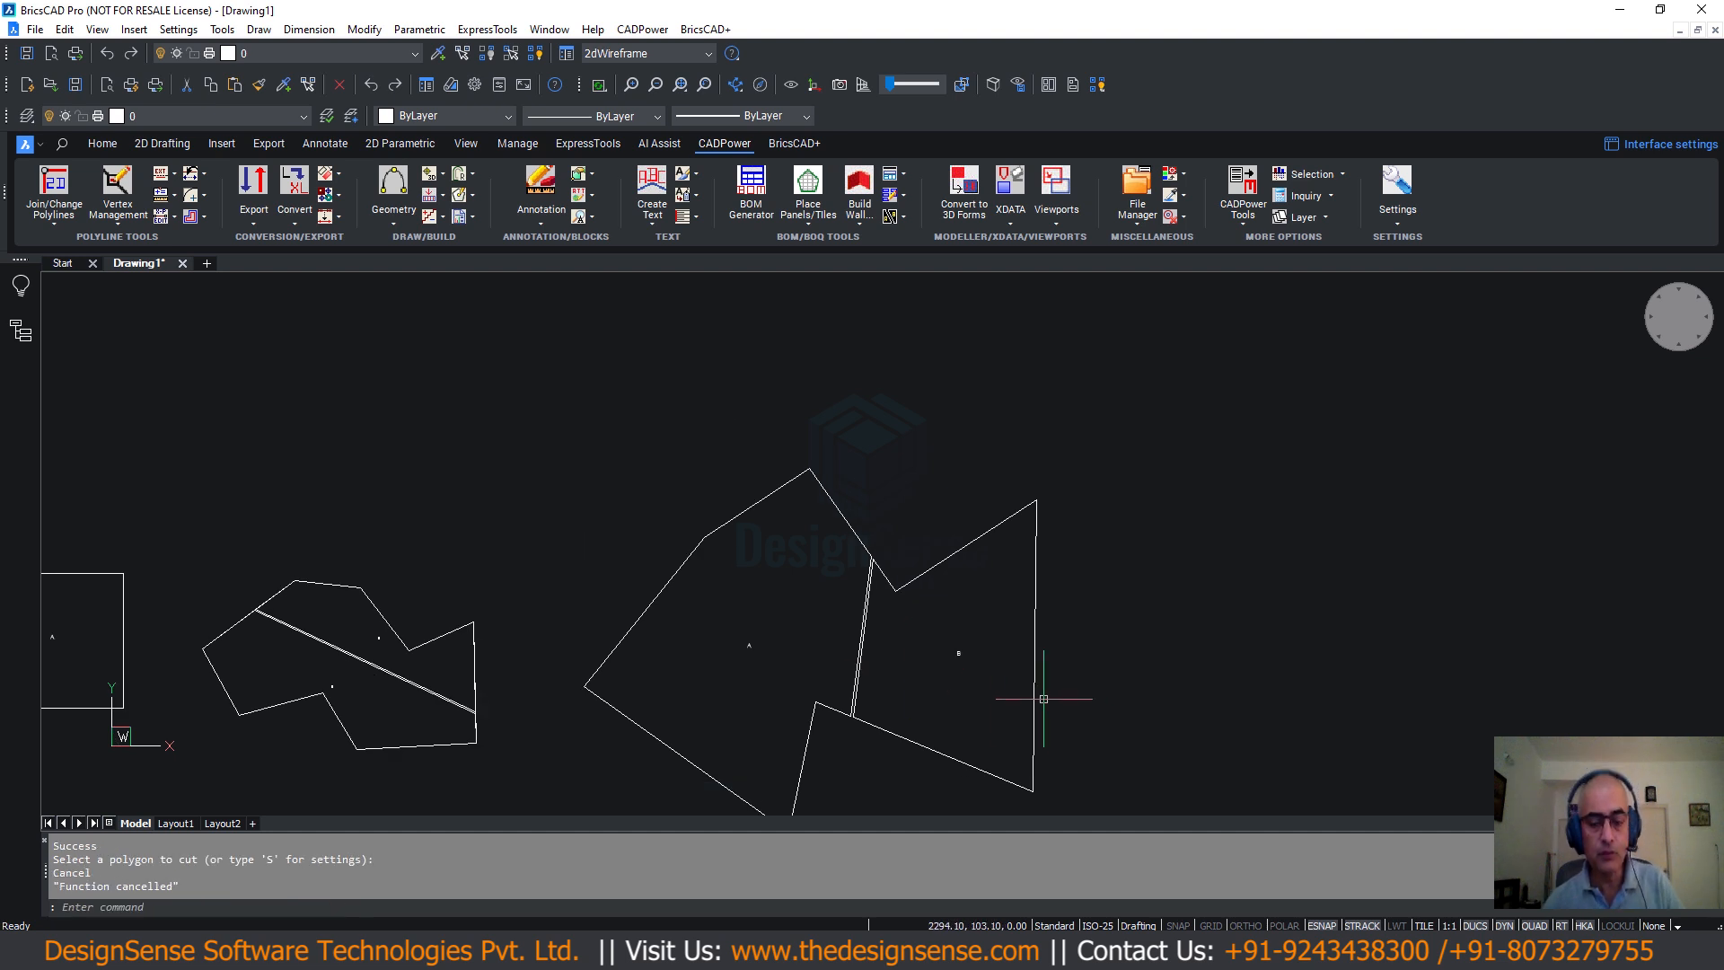
Review the resulting A and B pieces and start a new polyline.
{"action": "scroll", "coordinate": [1039, 700], "scroll_direction": "up", "scroll_amount": 3}
{"action": "scroll", "coordinate": [864, 577], "scroll_direction": "down", "scroll_amount": 3}
{"action": "scroll", "coordinate": [864, 577], "scroll_direction": "down", "scroll_amount": 2}
{"action": "scroll", "coordinate": [1065, 596], "scroll_direction": "down", "scroll_amount": 2}
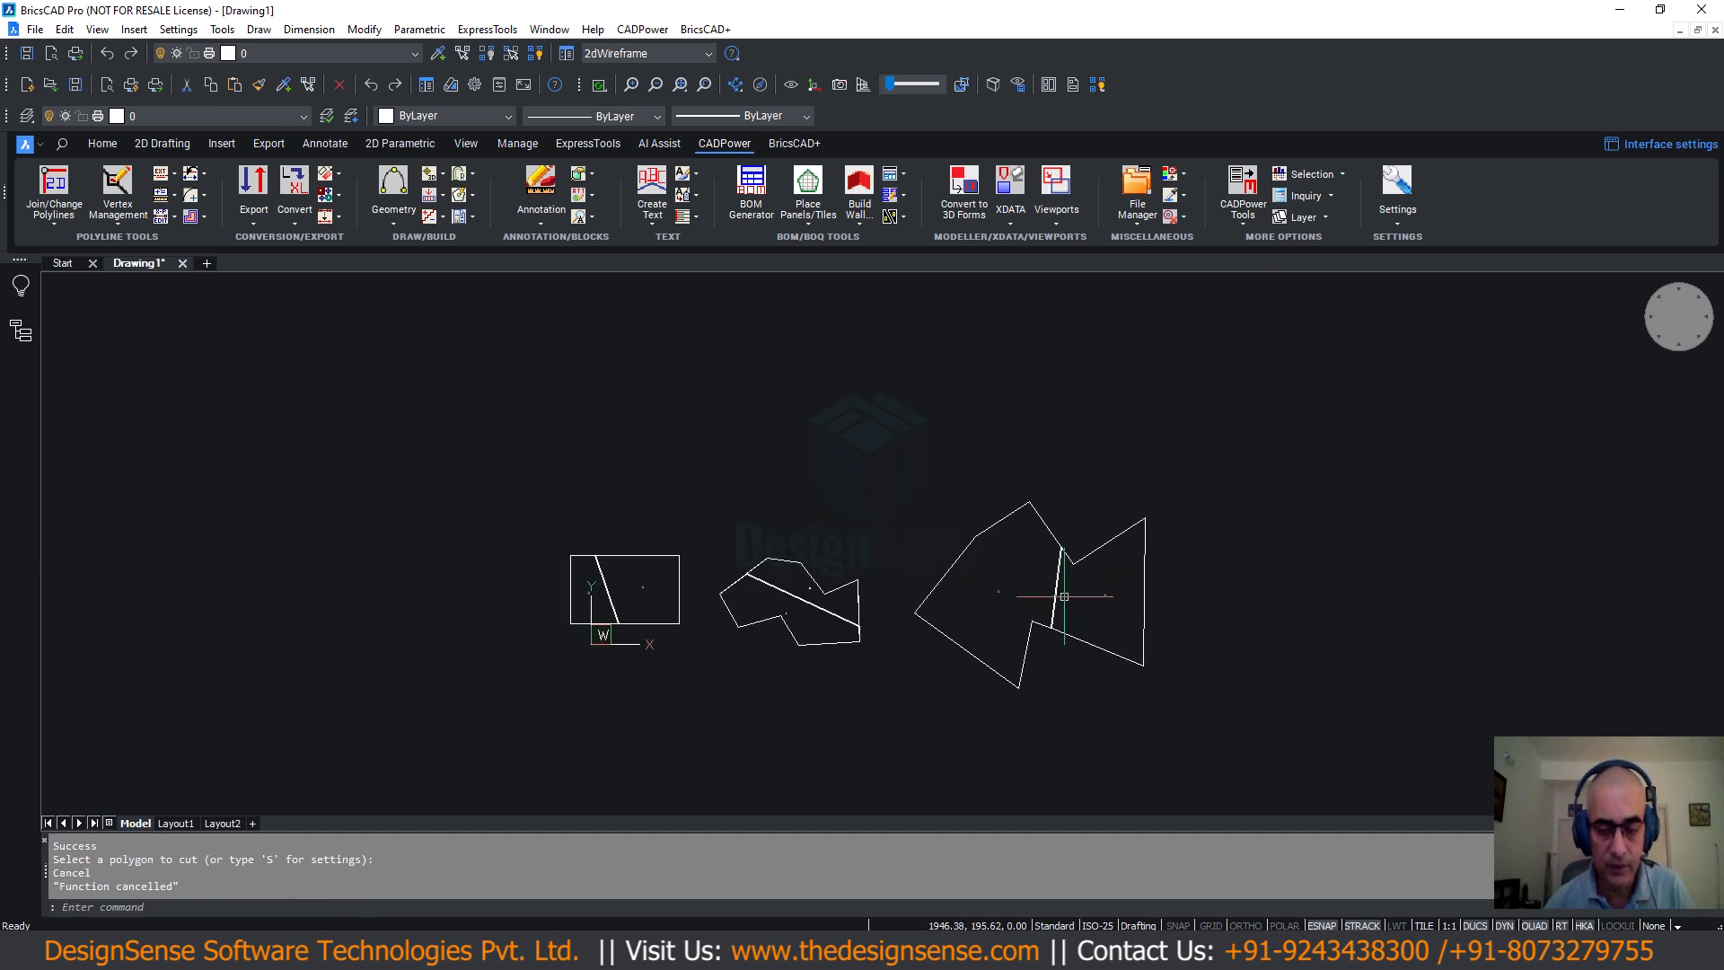
{"action": "scroll", "coordinate": [854, 459], "scroll_direction": "up", "scroll_amount": 5}
{"action": "scroll", "coordinate": [813, 487], "scroll_direction": "down", "scroll_amount": 2}
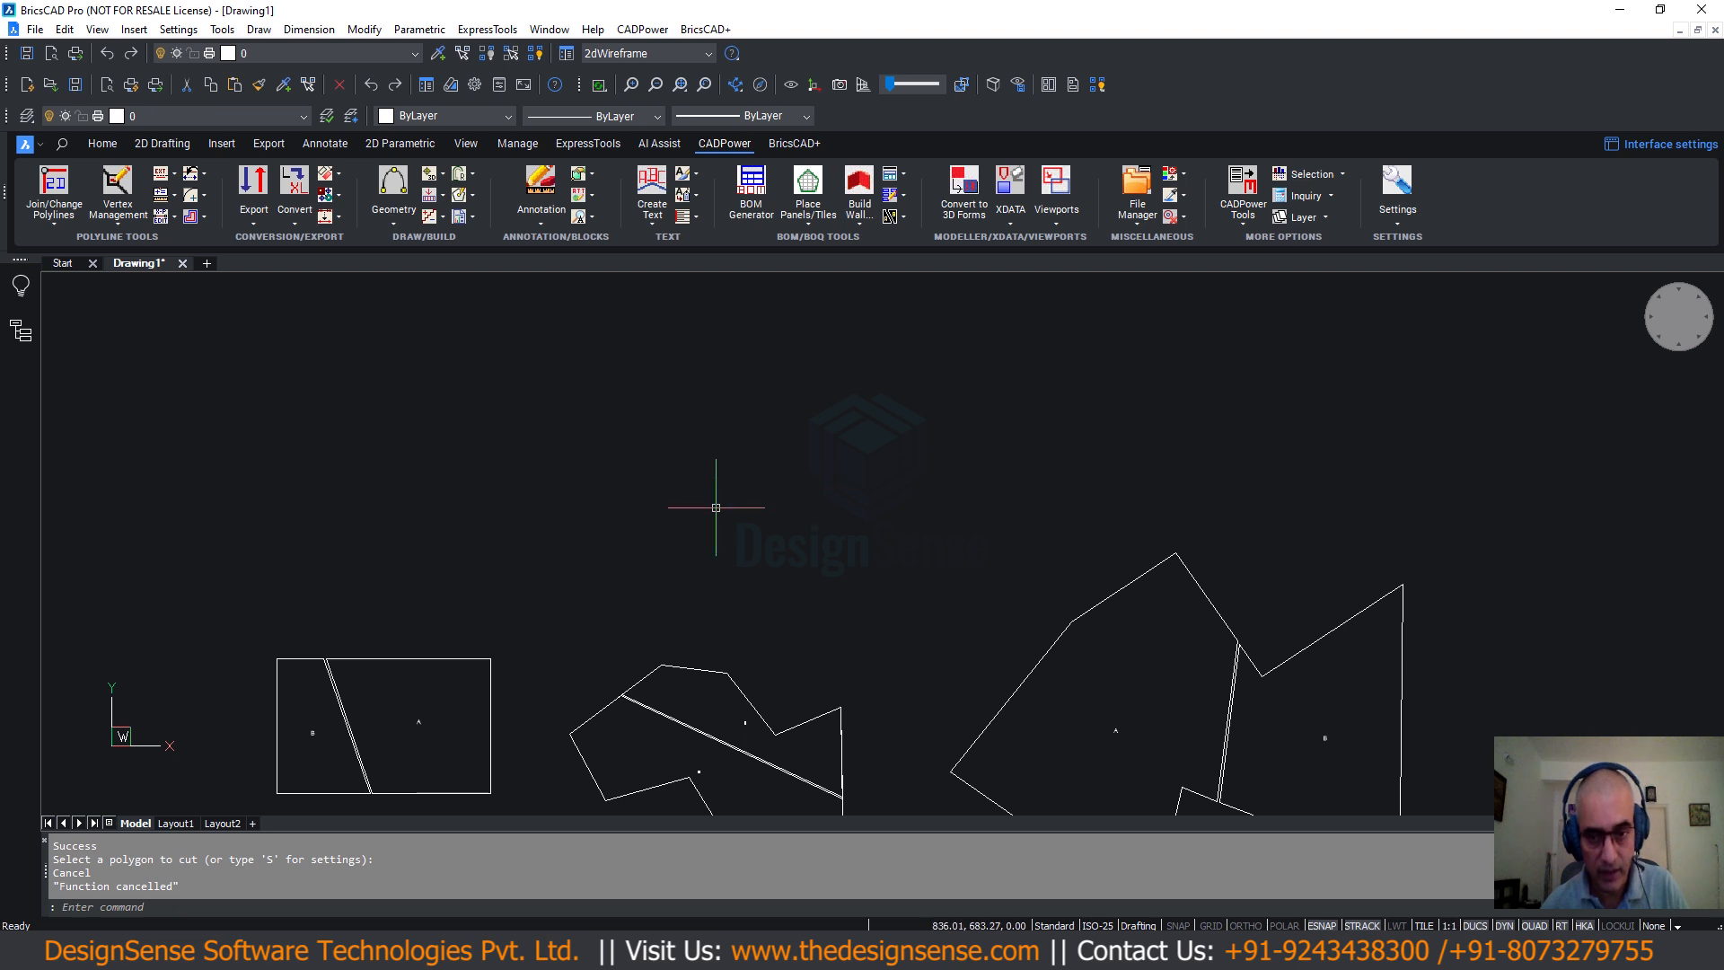
{"action": "type", "text": "l"}
{"action": "key", "text": "Return"}
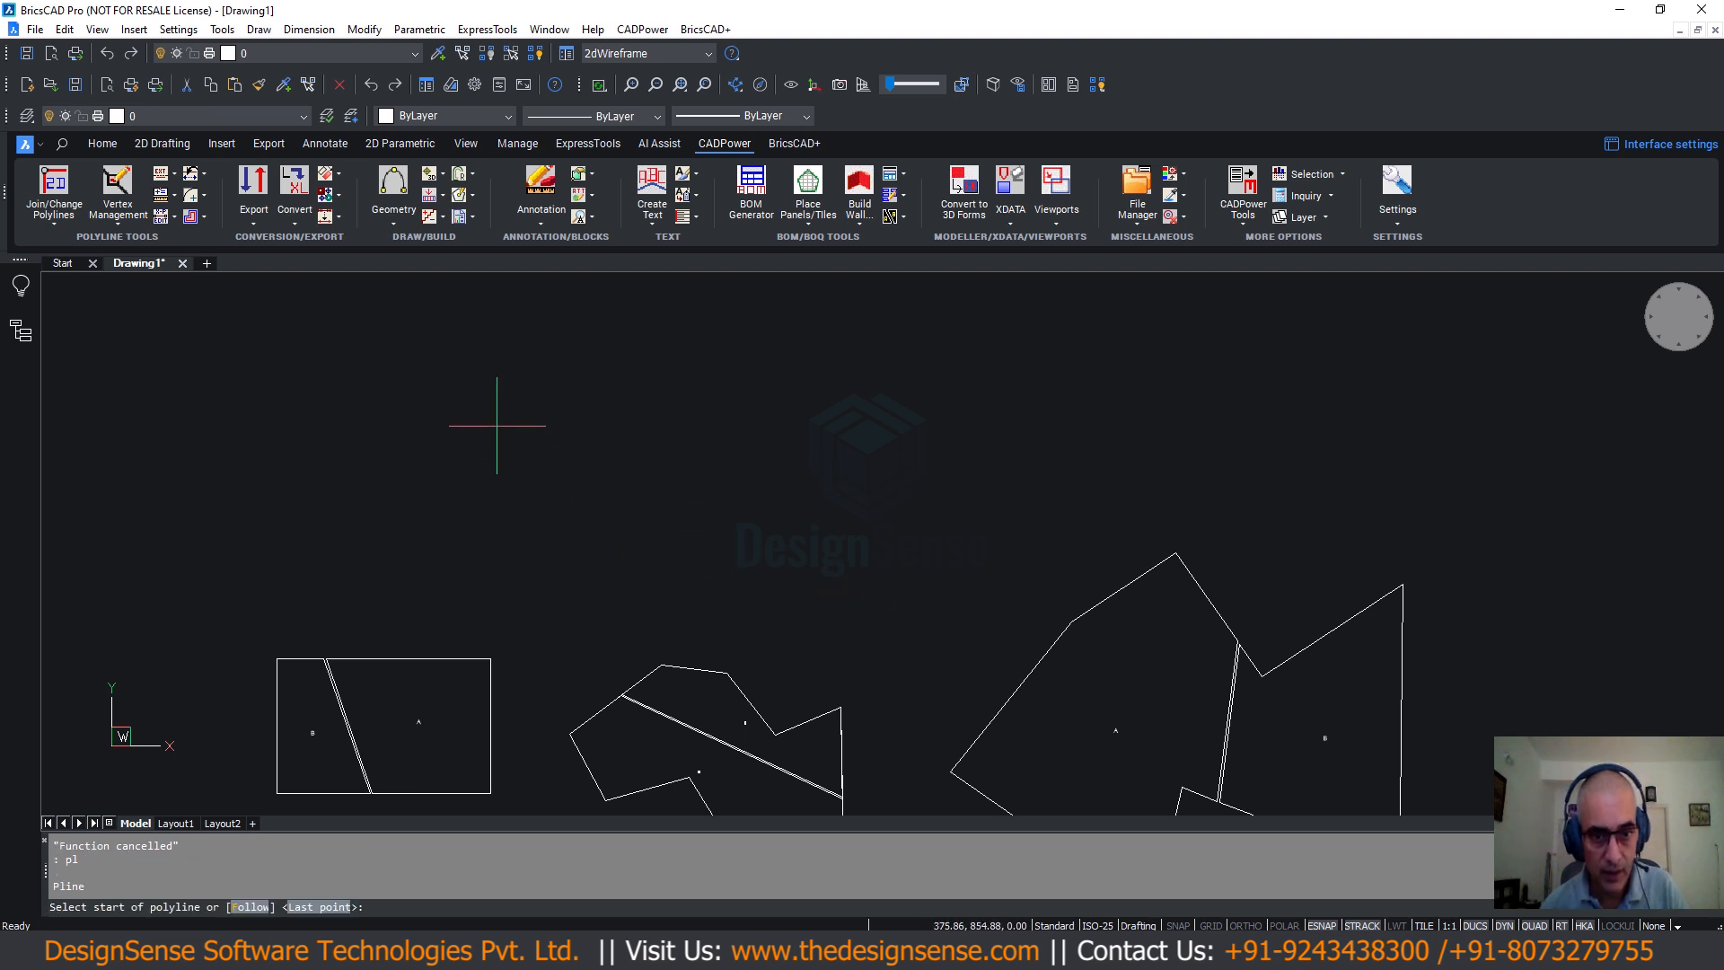
Draw an eight-vertex closed irregular polygon above the existing shapes.
{"action": "left_click", "coordinate": [494, 428]}
{"action": "left_click", "coordinate": [531, 572]}
{"action": "left_click", "coordinate": [637, 514]}
{"action": "left_click", "coordinate": [752, 594]}
{"action": "left_click", "coordinate": [814, 402]}
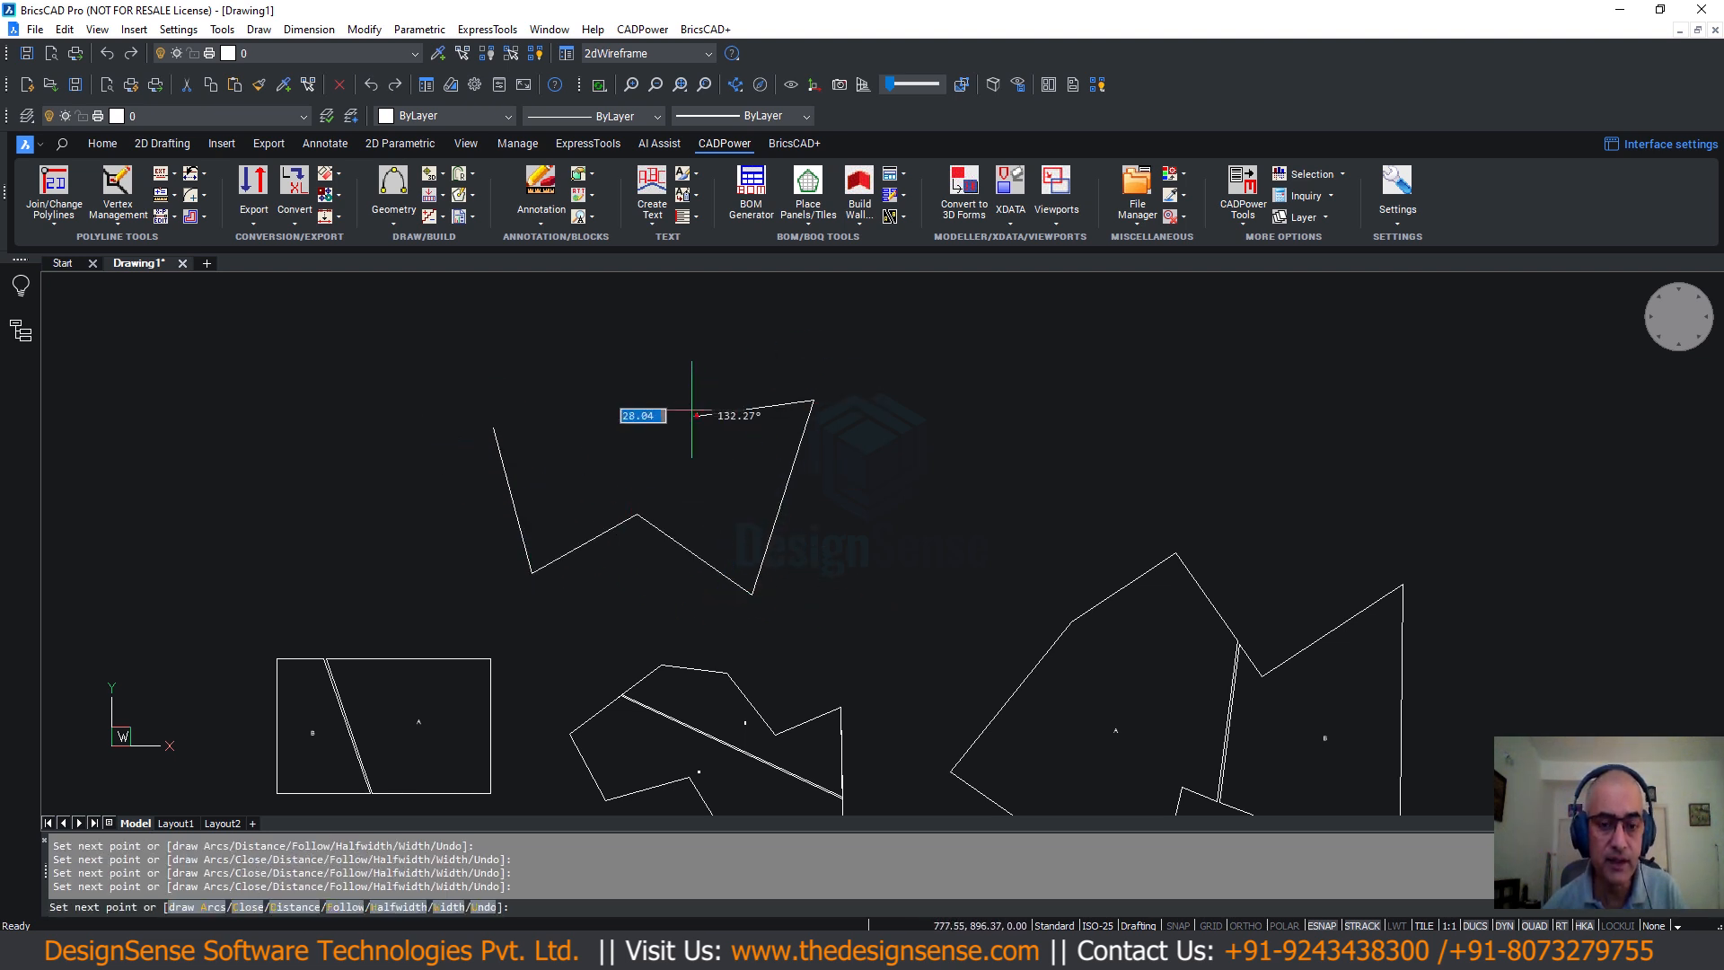
{"action": "left_click", "coordinate": [697, 415]}
{"action": "left_click", "coordinate": [586, 343]}
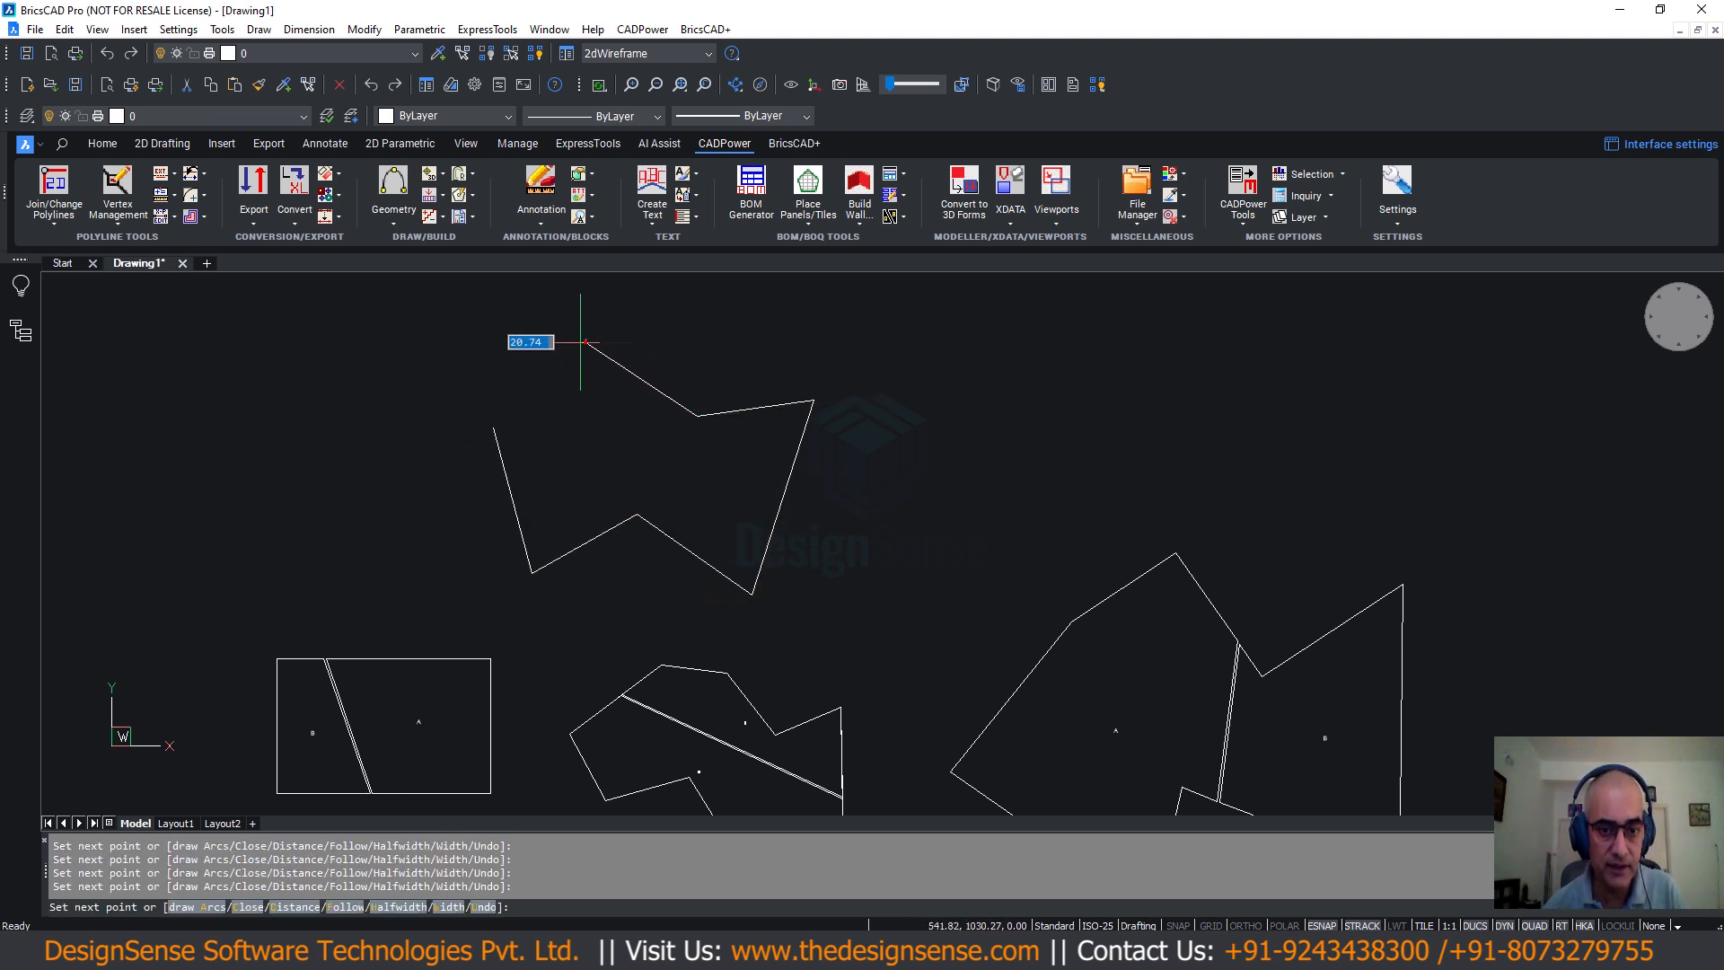
{"action": "left_click", "coordinate": [505, 373]}
{"action": "type", "text": "c"}
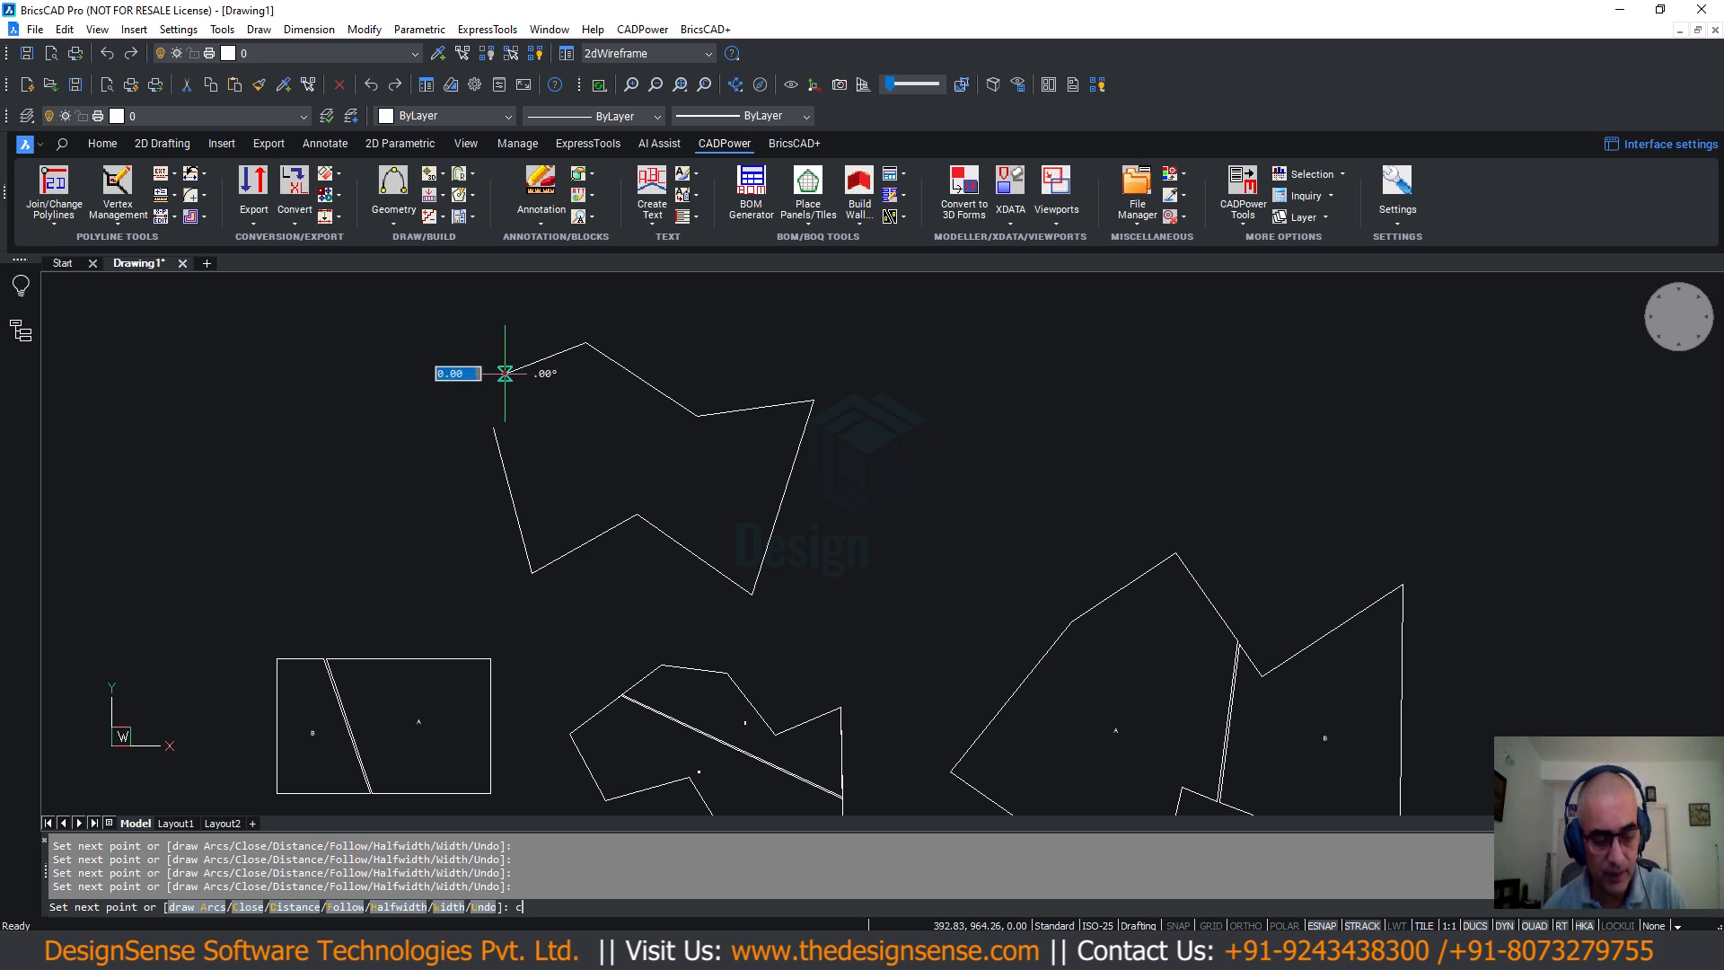
{"action": "key", "text": "Return"}
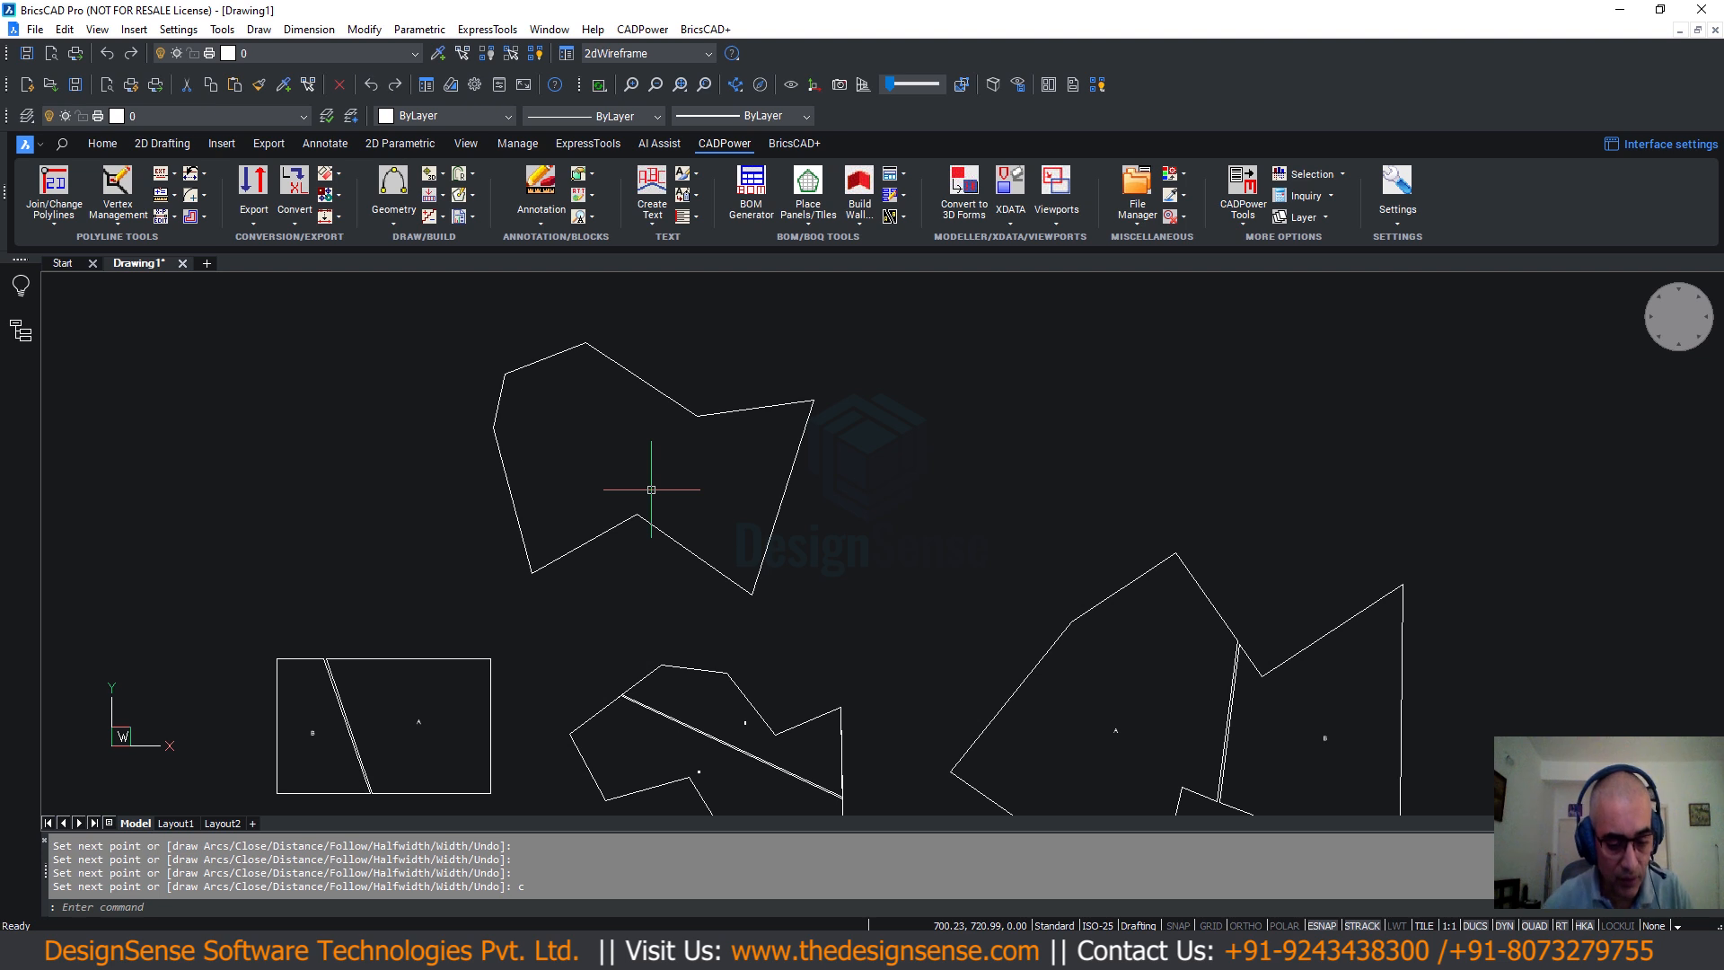
Place the text label HOUSE-A inside the new polygon.
{"action": "type", "text": "text"}
{"action": "key", "text": "Return"}
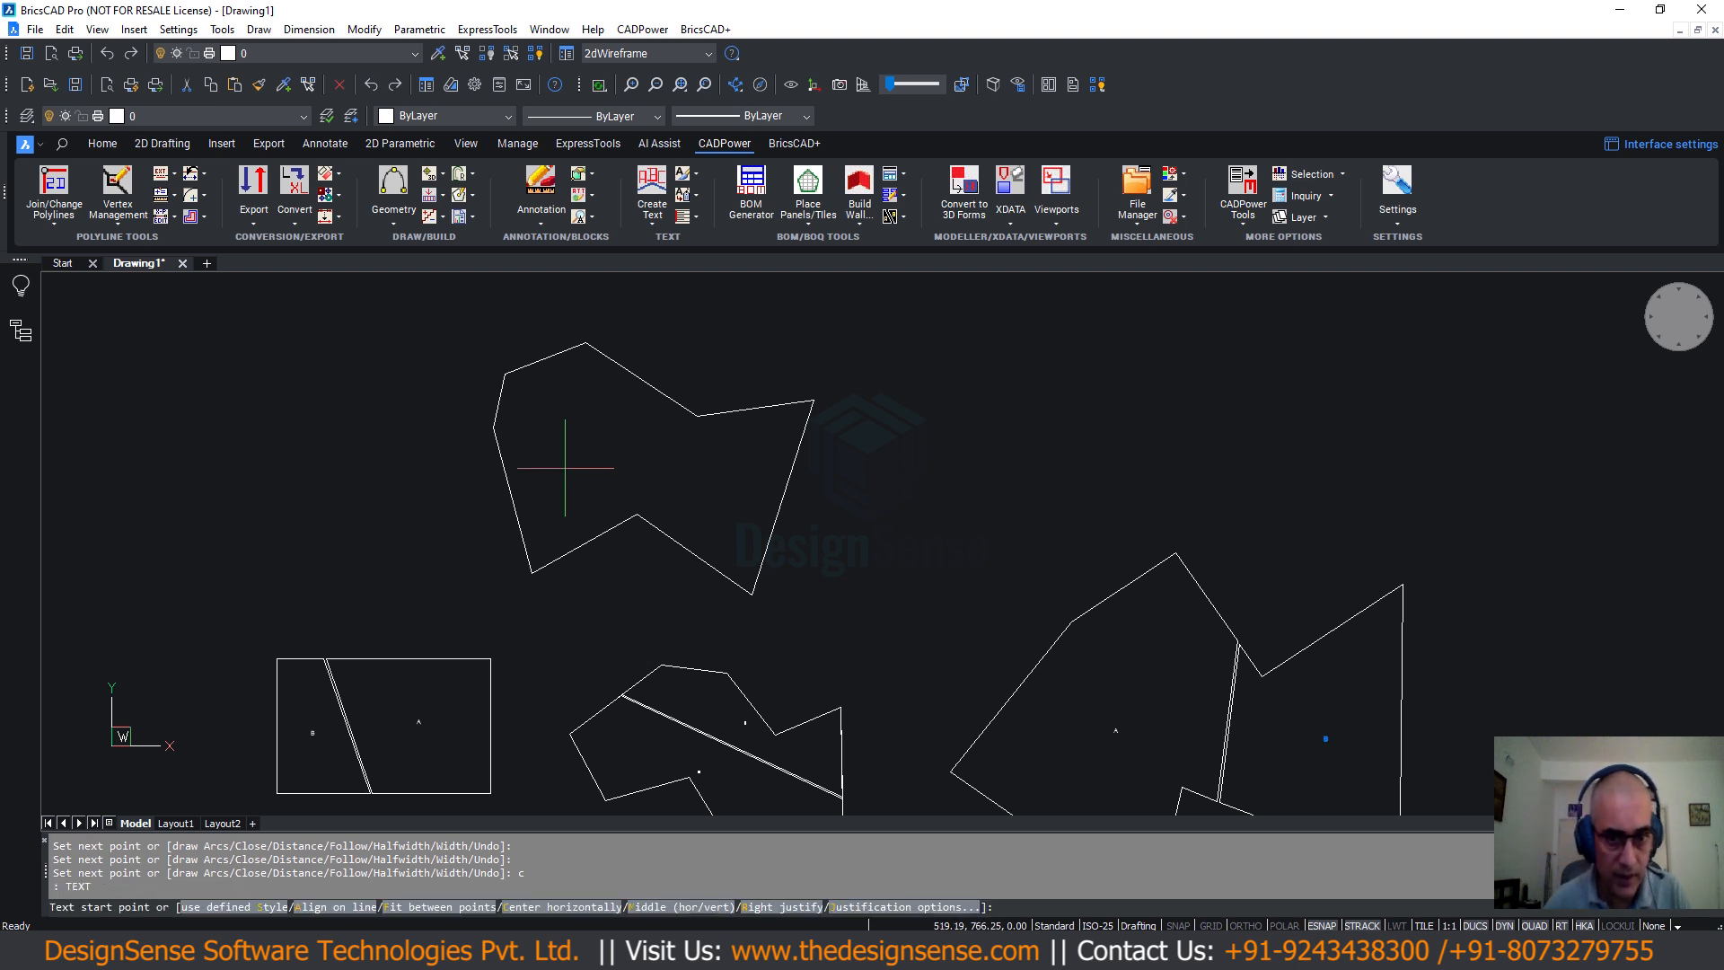
{"action": "left_click", "coordinate": [619, 459]}
{"action": "left_click", "coordinate": [622, 448]}
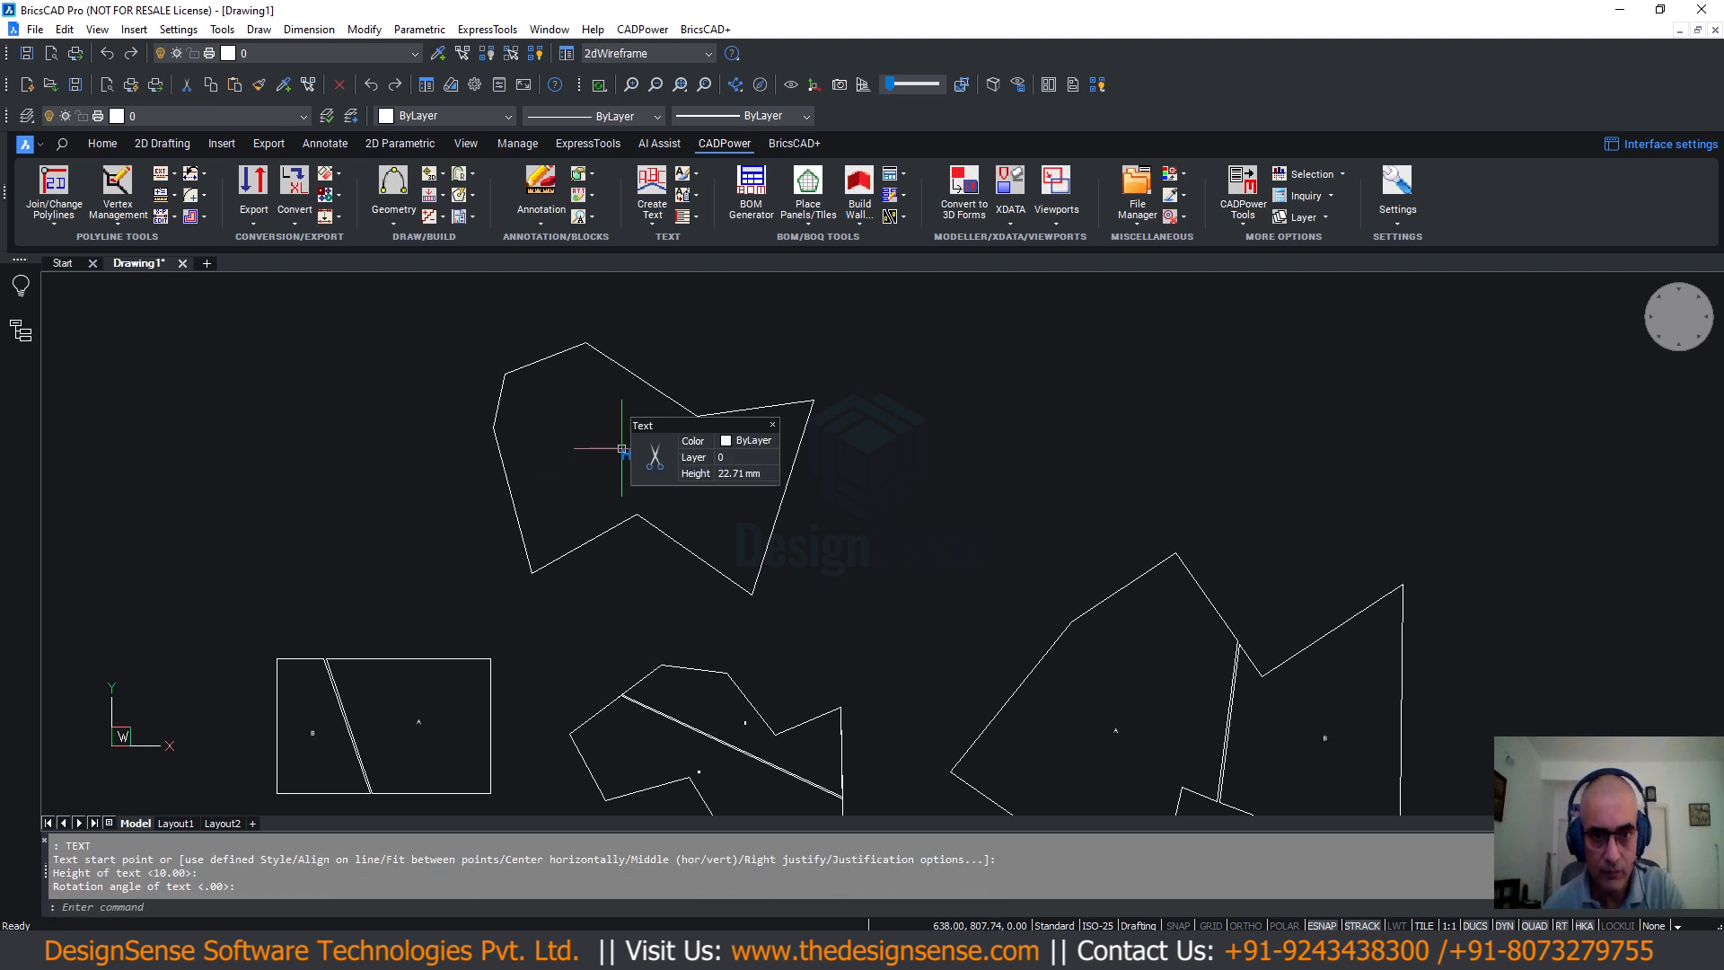
{"action": "key", "text": "Escape"}
{"action": "scroll", "coordinate": [621, 493], "scroll_direction": "down", "scroll_amount": 1}
{"action": "scroll", "coordinate": [629, 464], "scroll_direction": "up", "scroll_amount": 1}
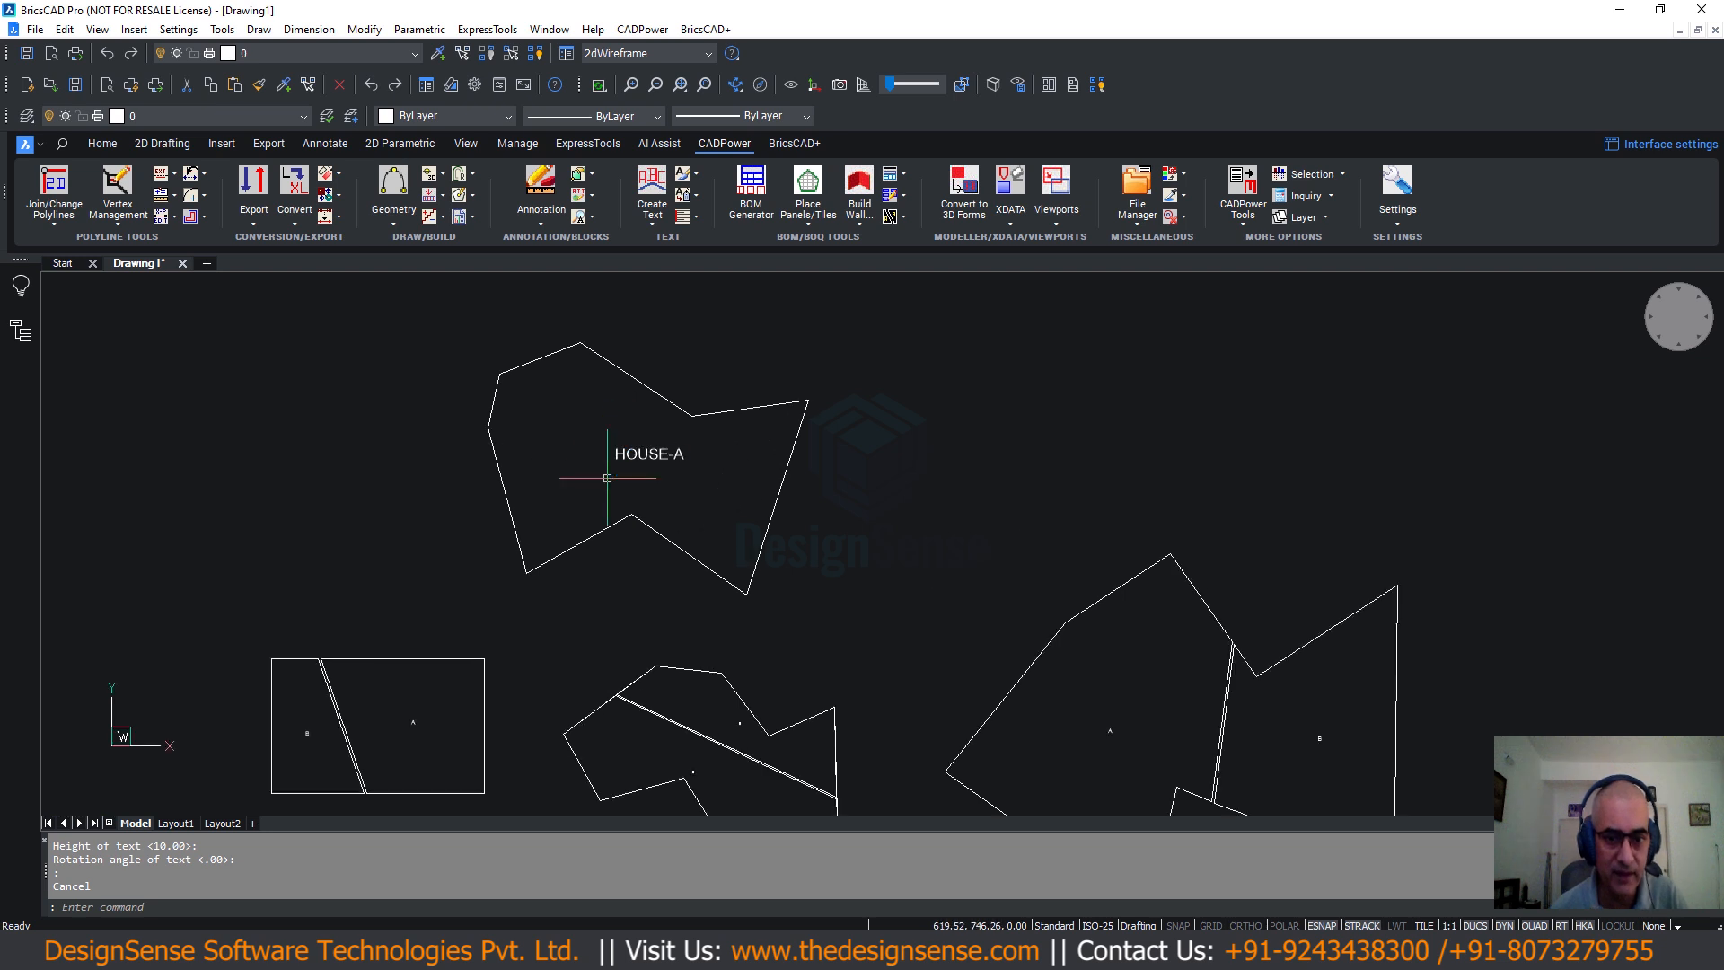
{"action": "scroll", "coordinate": [608, 477], "scroll_direction": "up", "scroll_amount": 2}
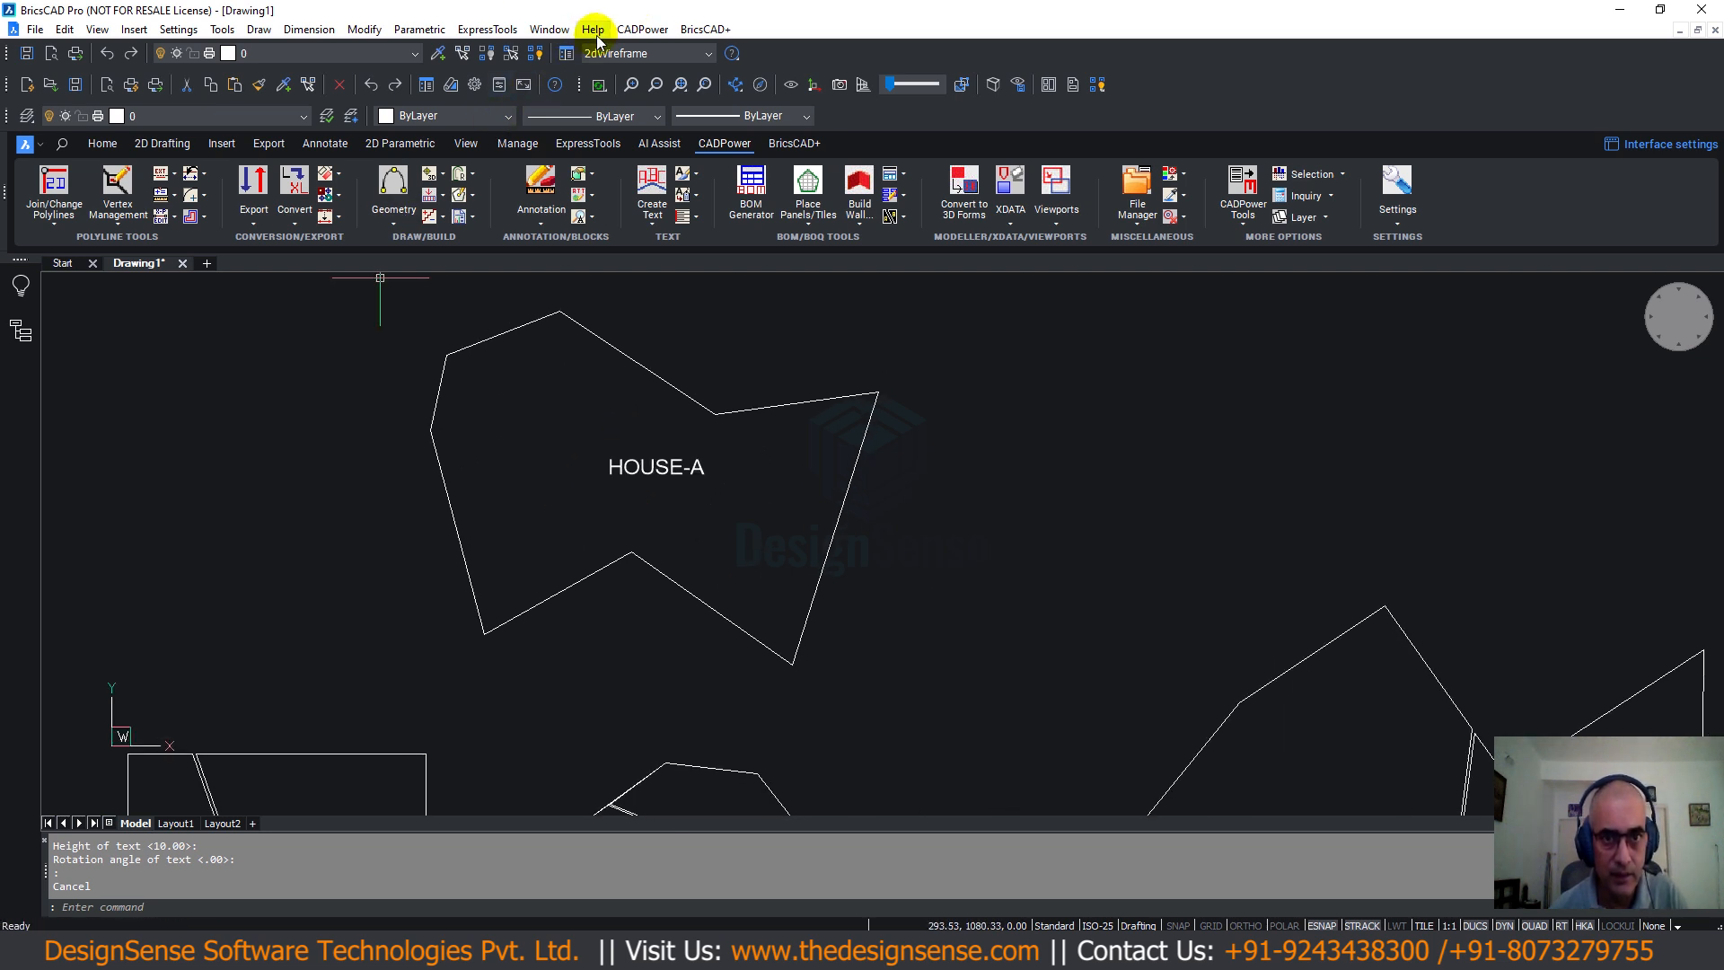
Launch CADPower's Arbitrary sized Sheet Cutter and bring up its settings.
{"action": "left_click", "coordinate": [643, 29]}
{"action": "mouse_move", "coordinate": [690, 310]}
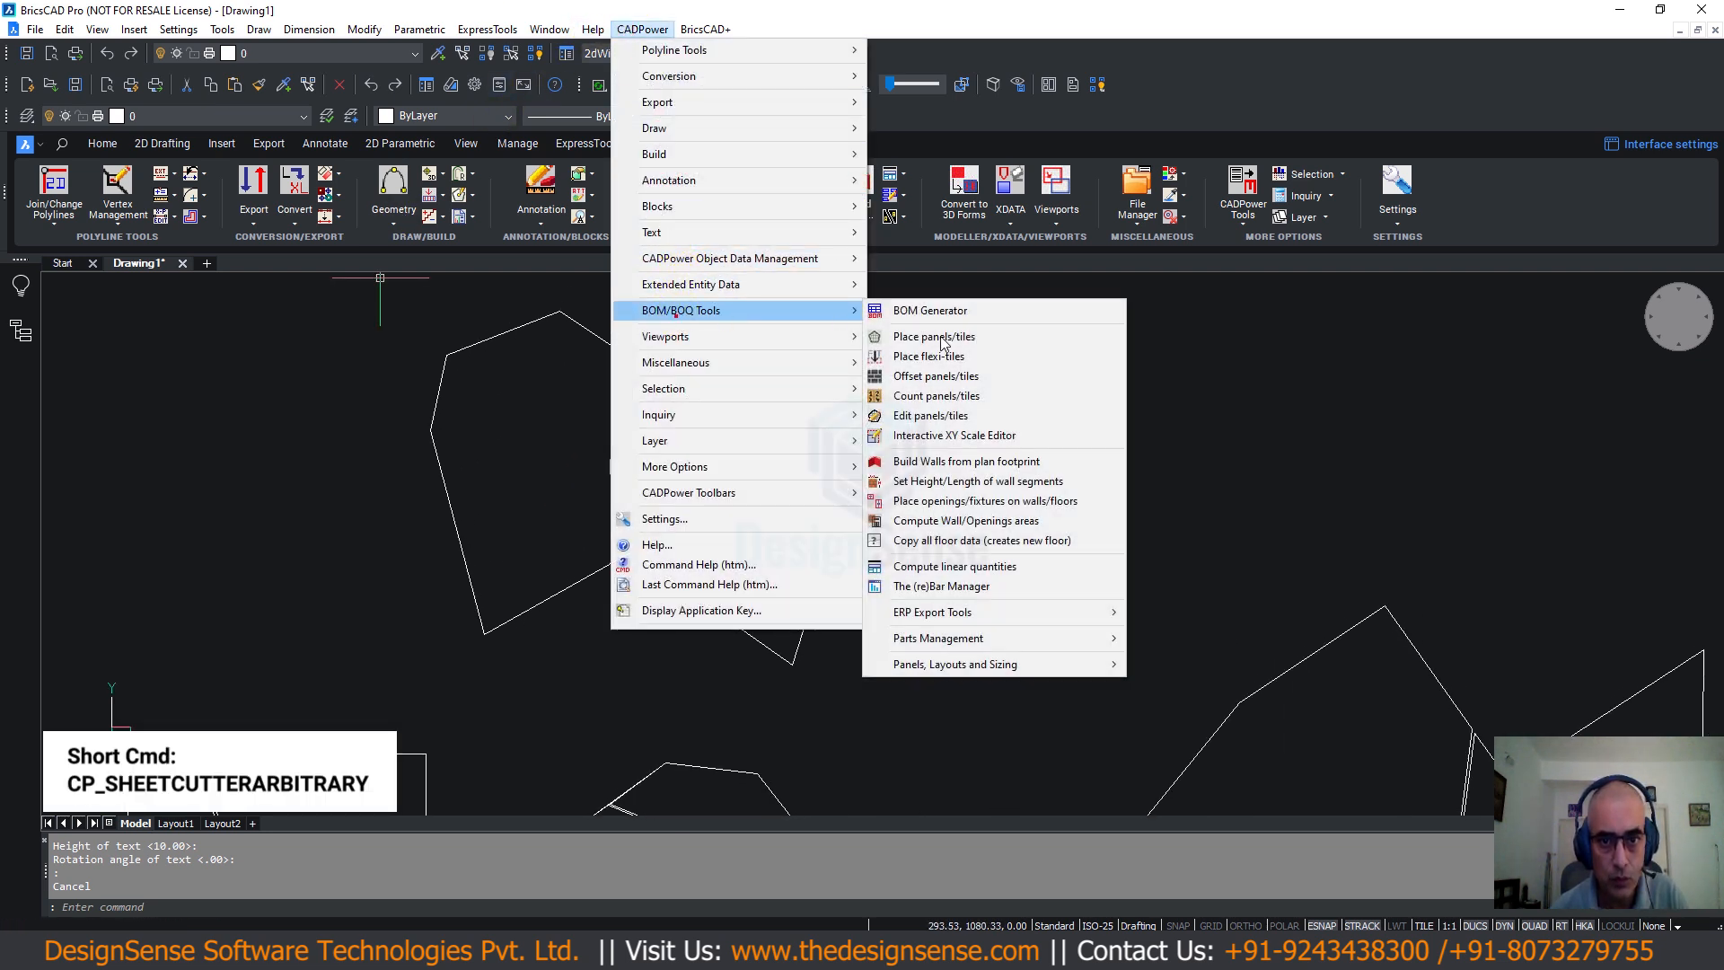
{"action": "mouse_move", "coordinate": [952, 663]}
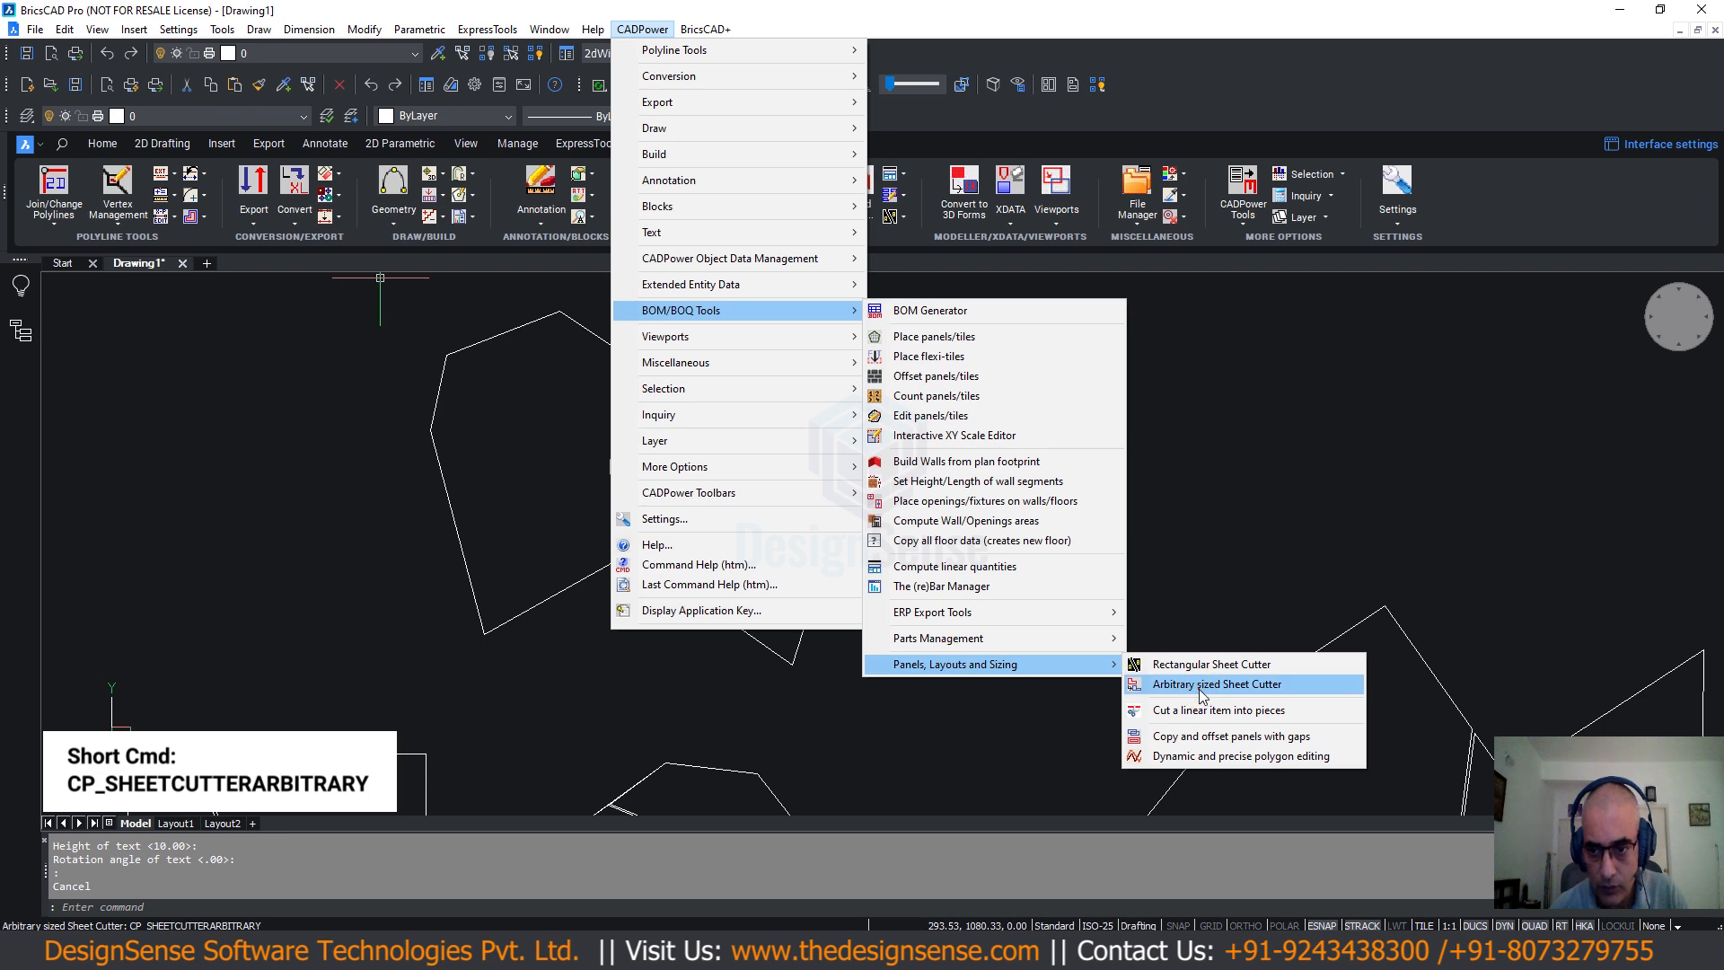
{"action": "left_click", "coordinate": [1203, 685]}
{"action": "type", "text": "s"}
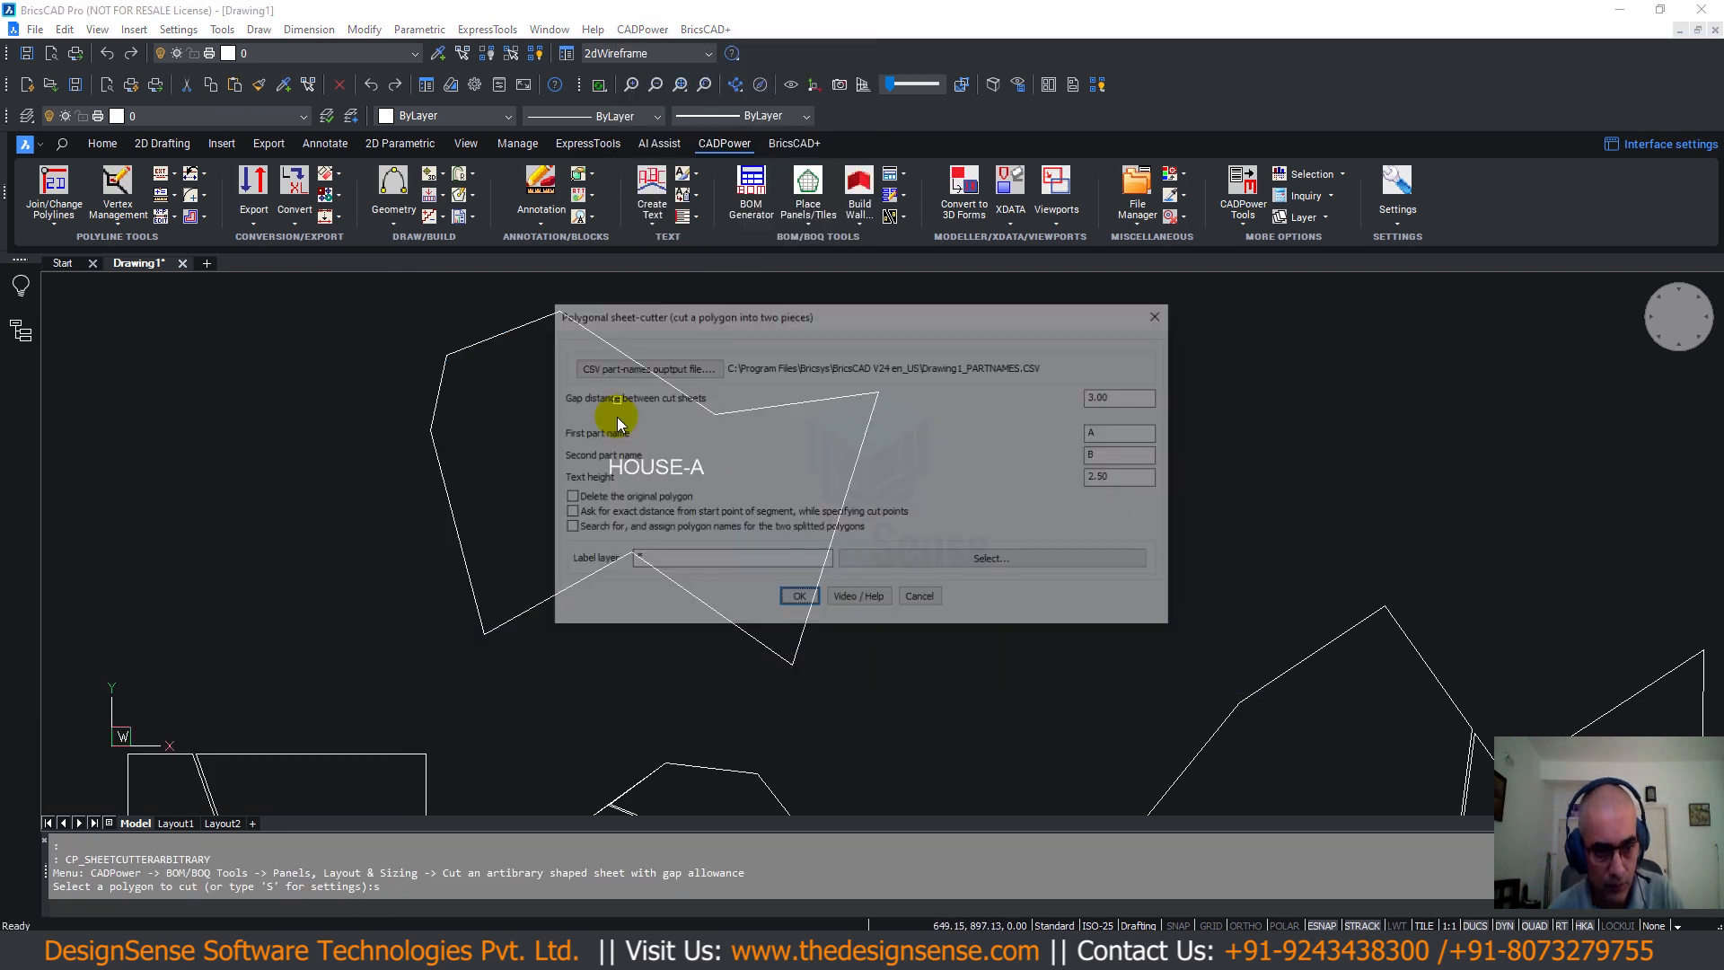
{"action": "key", "text": "Return"}
Enable polygon-name search and deleting the original, with text height 6.
{"action": "left_click", "coordinate": [568, 530]}
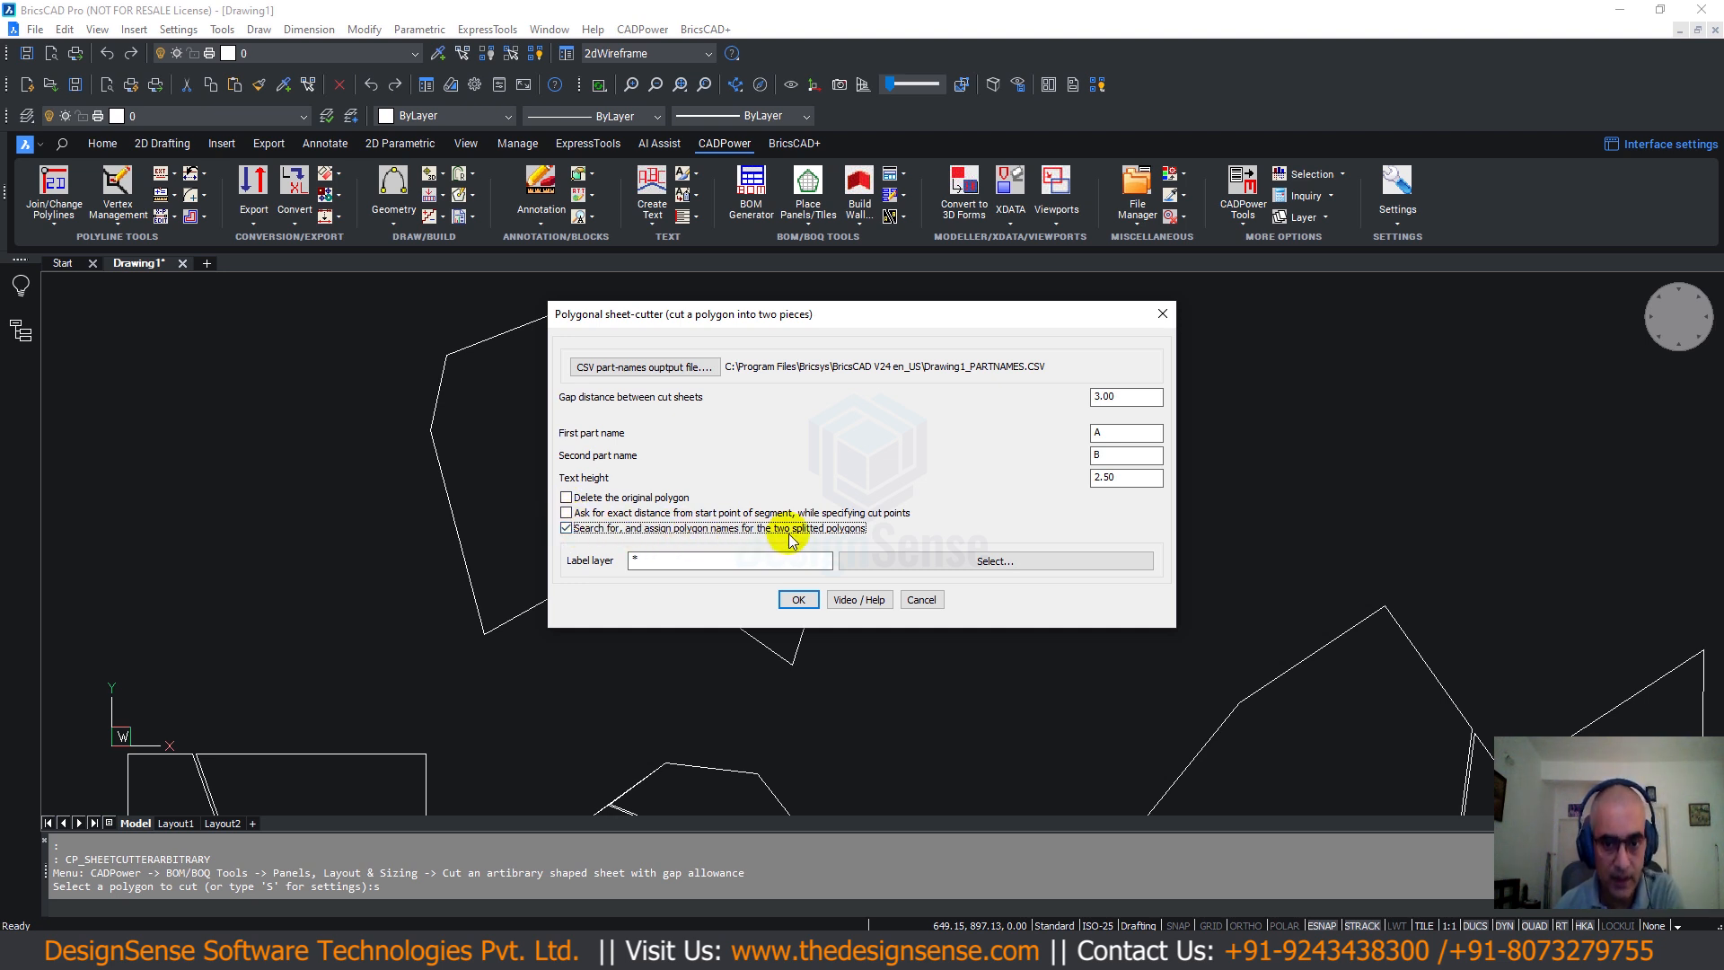
{"action": "left_click", "coordinate": [567, 498]}
{"action": "left_click_drag", "start_coordinate": [1129, 477], "coordinate": [946, 482]}
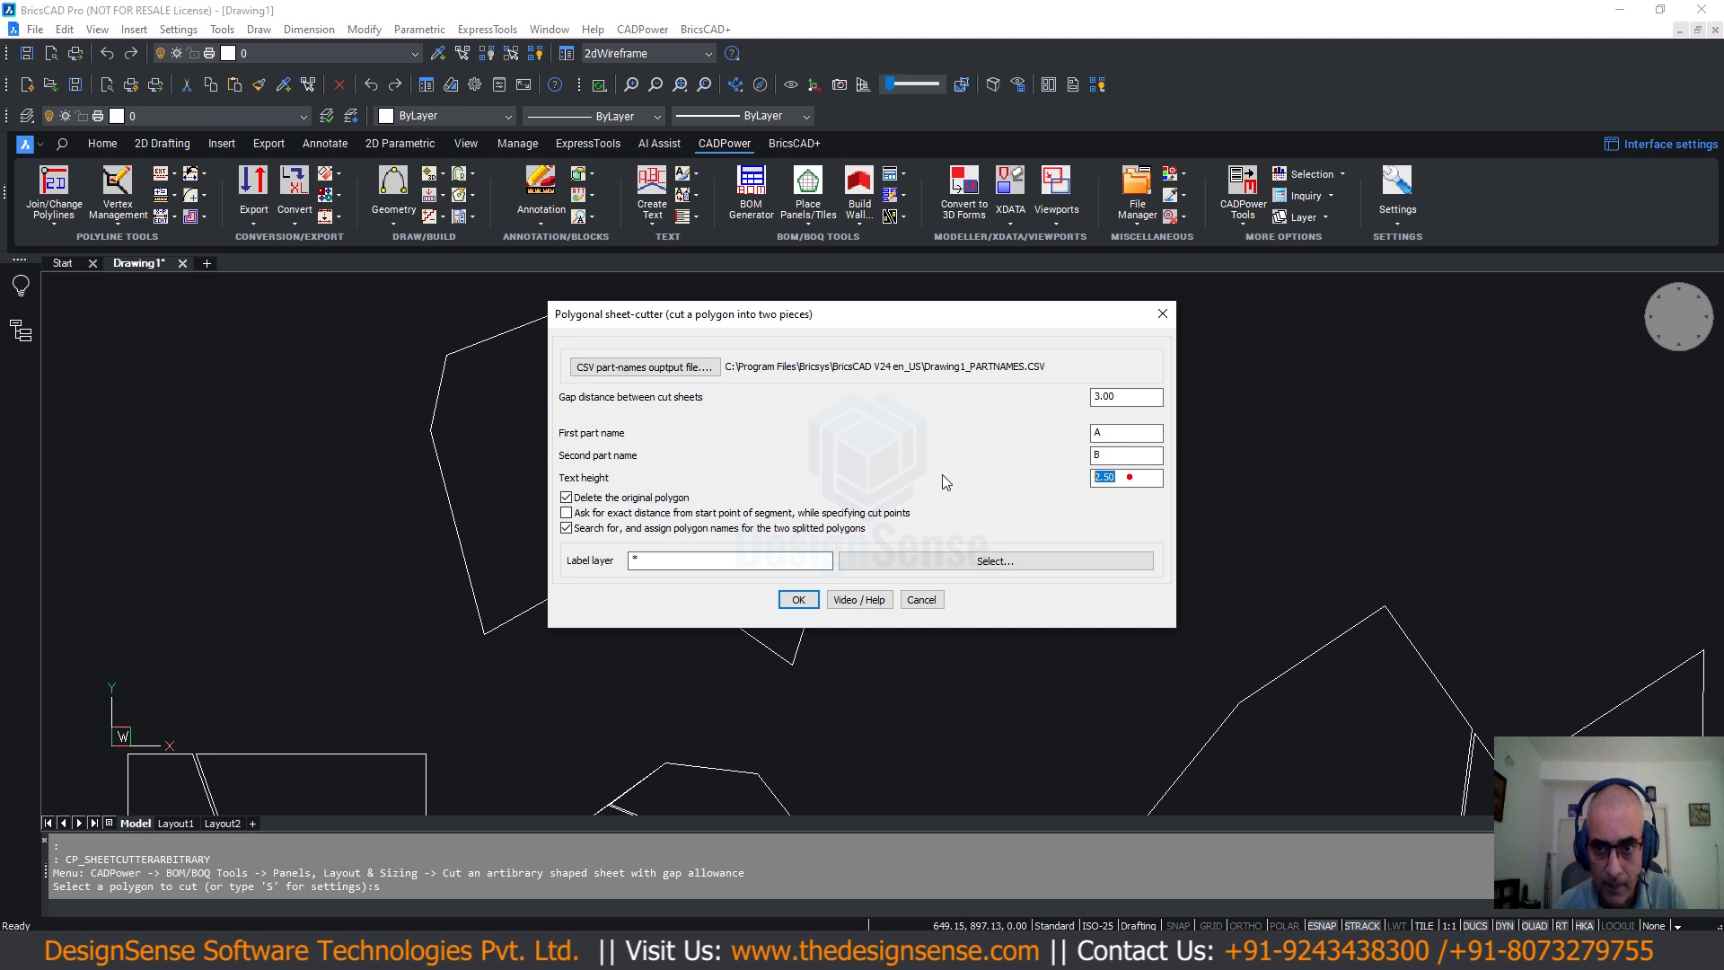
{"action": "type", "text": "6"}
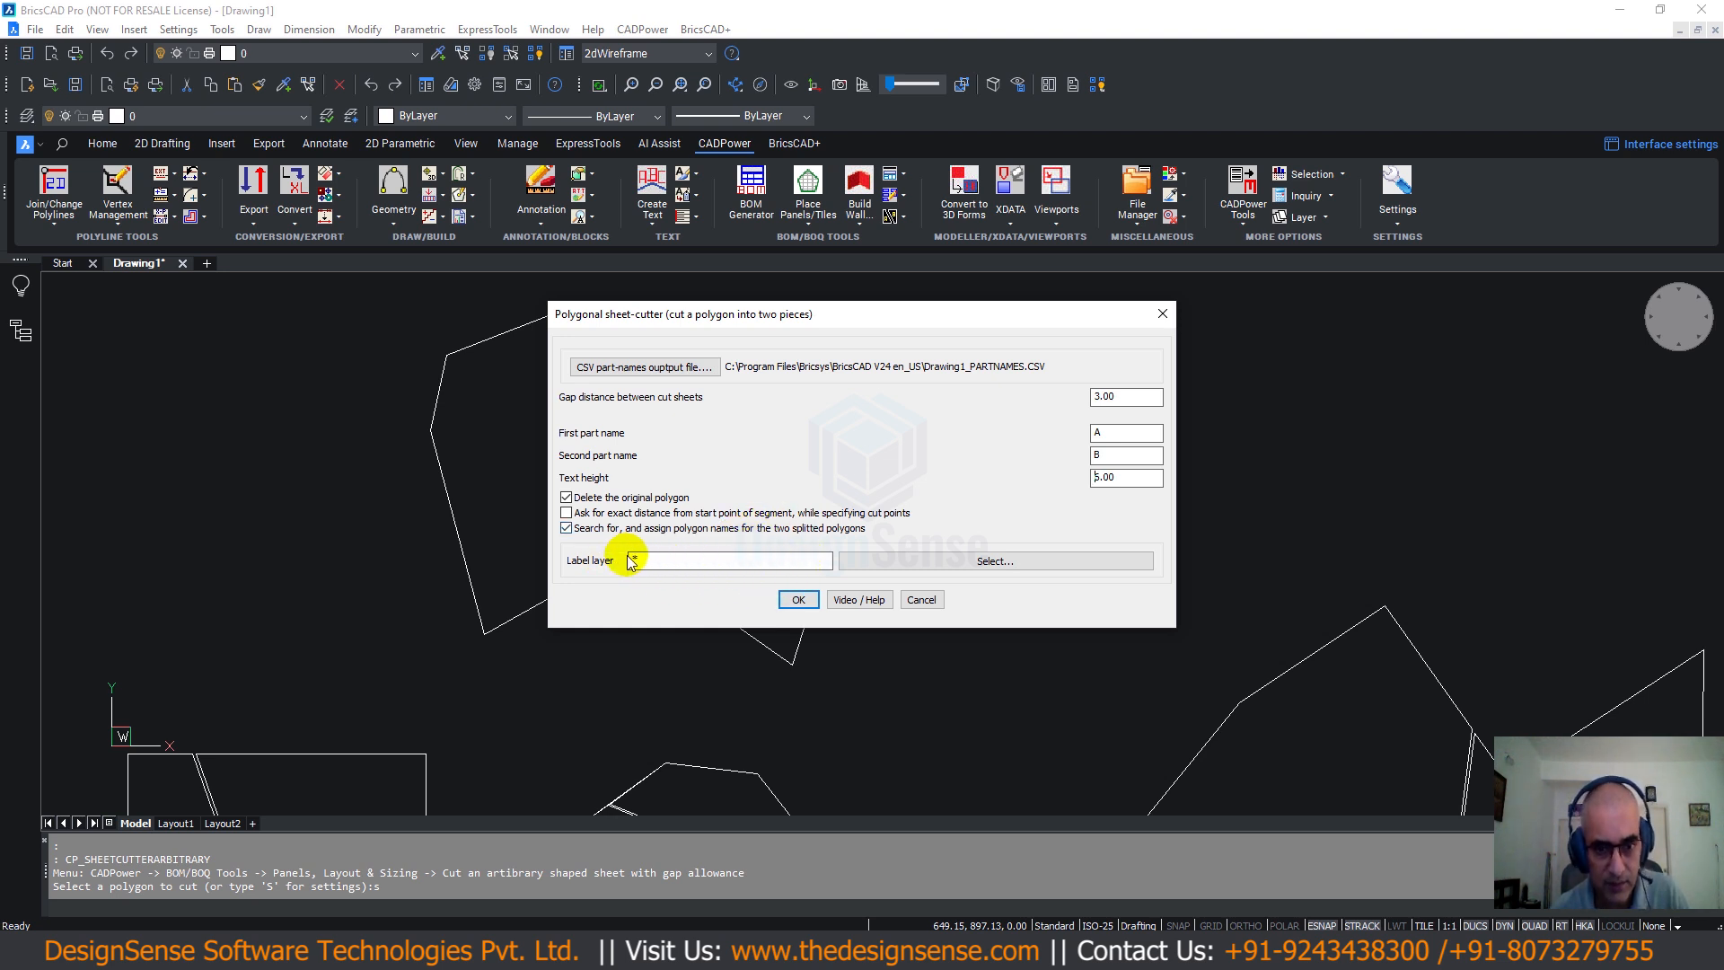
{"action": "left_click", "coordinate": [794, 601]}
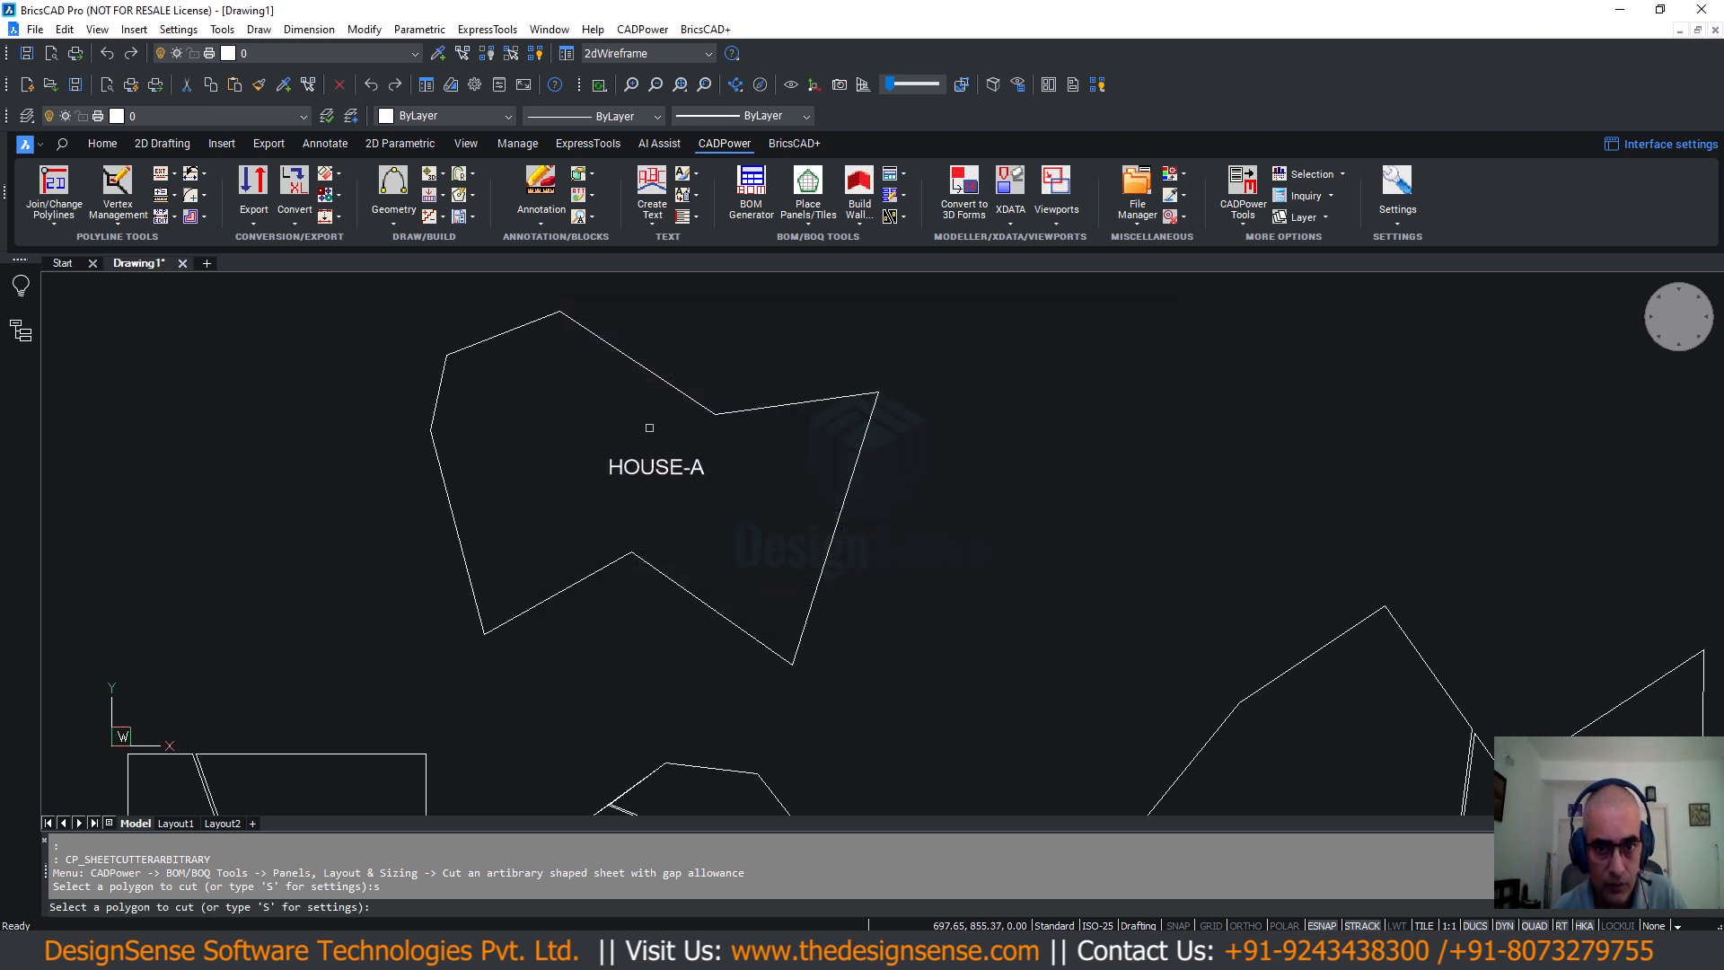
Cut the HOUSE-A polygon from its upper vertex to its lower edge into HOUSE-A and HOUSE-A'.
{"action": "left_click", "coordinate": [684, 392]}
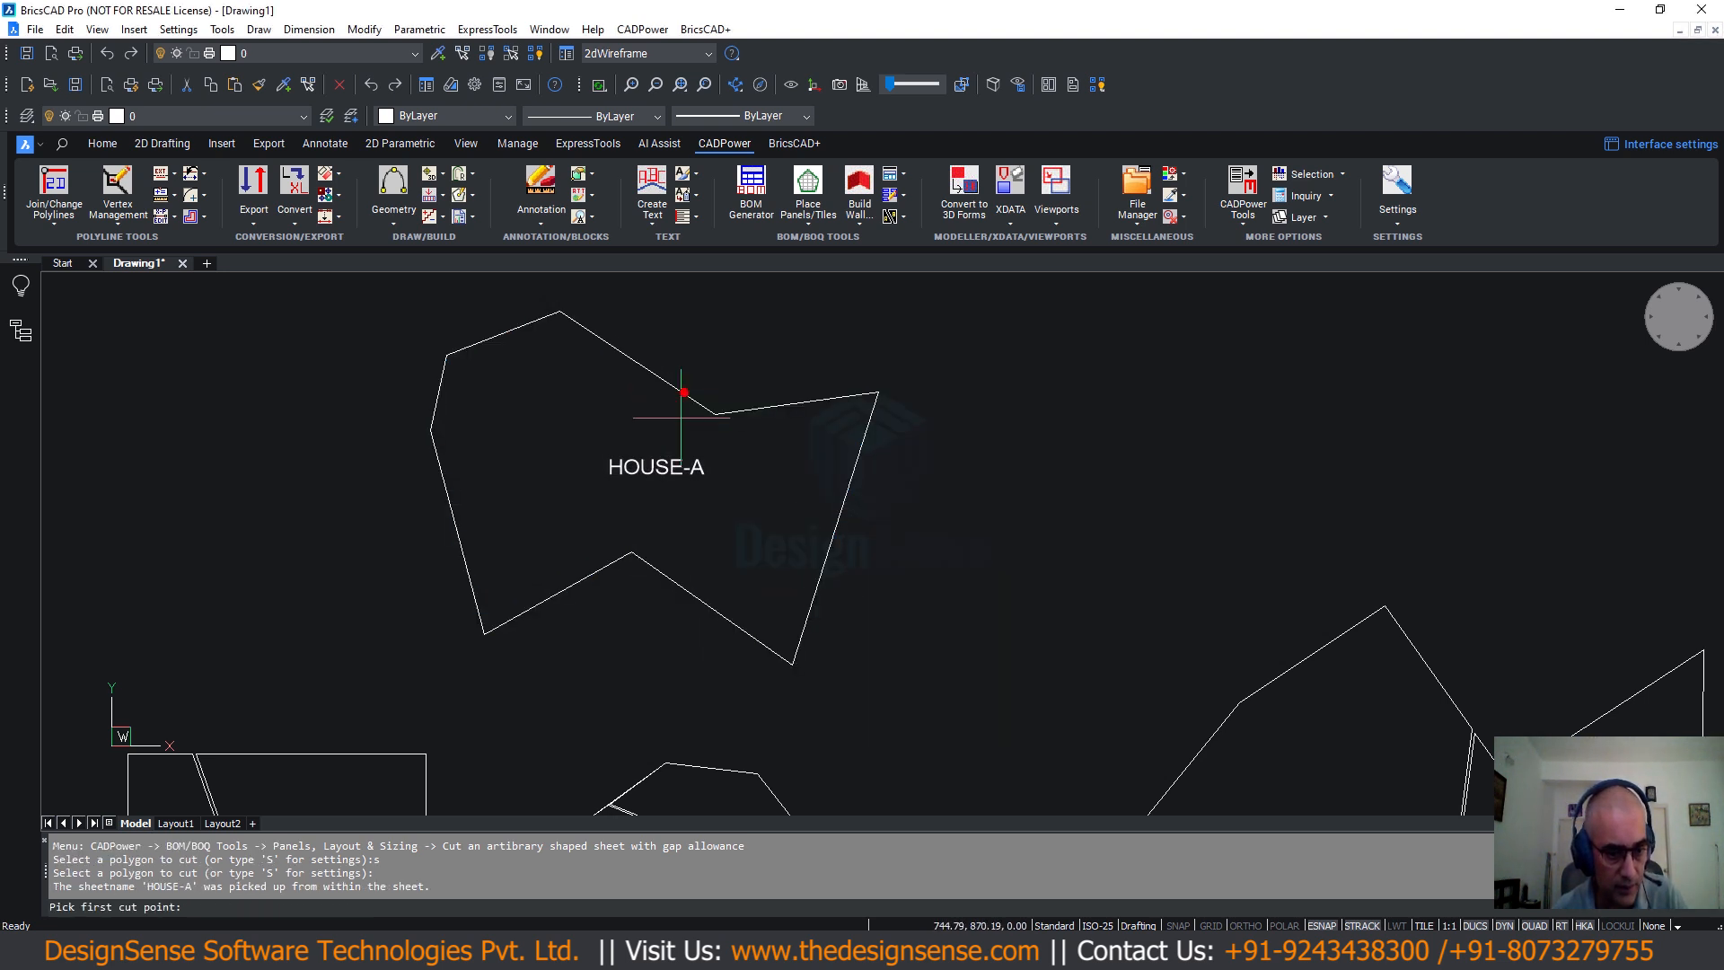
{"action": "left_click", "coordinate": [664, 380]}
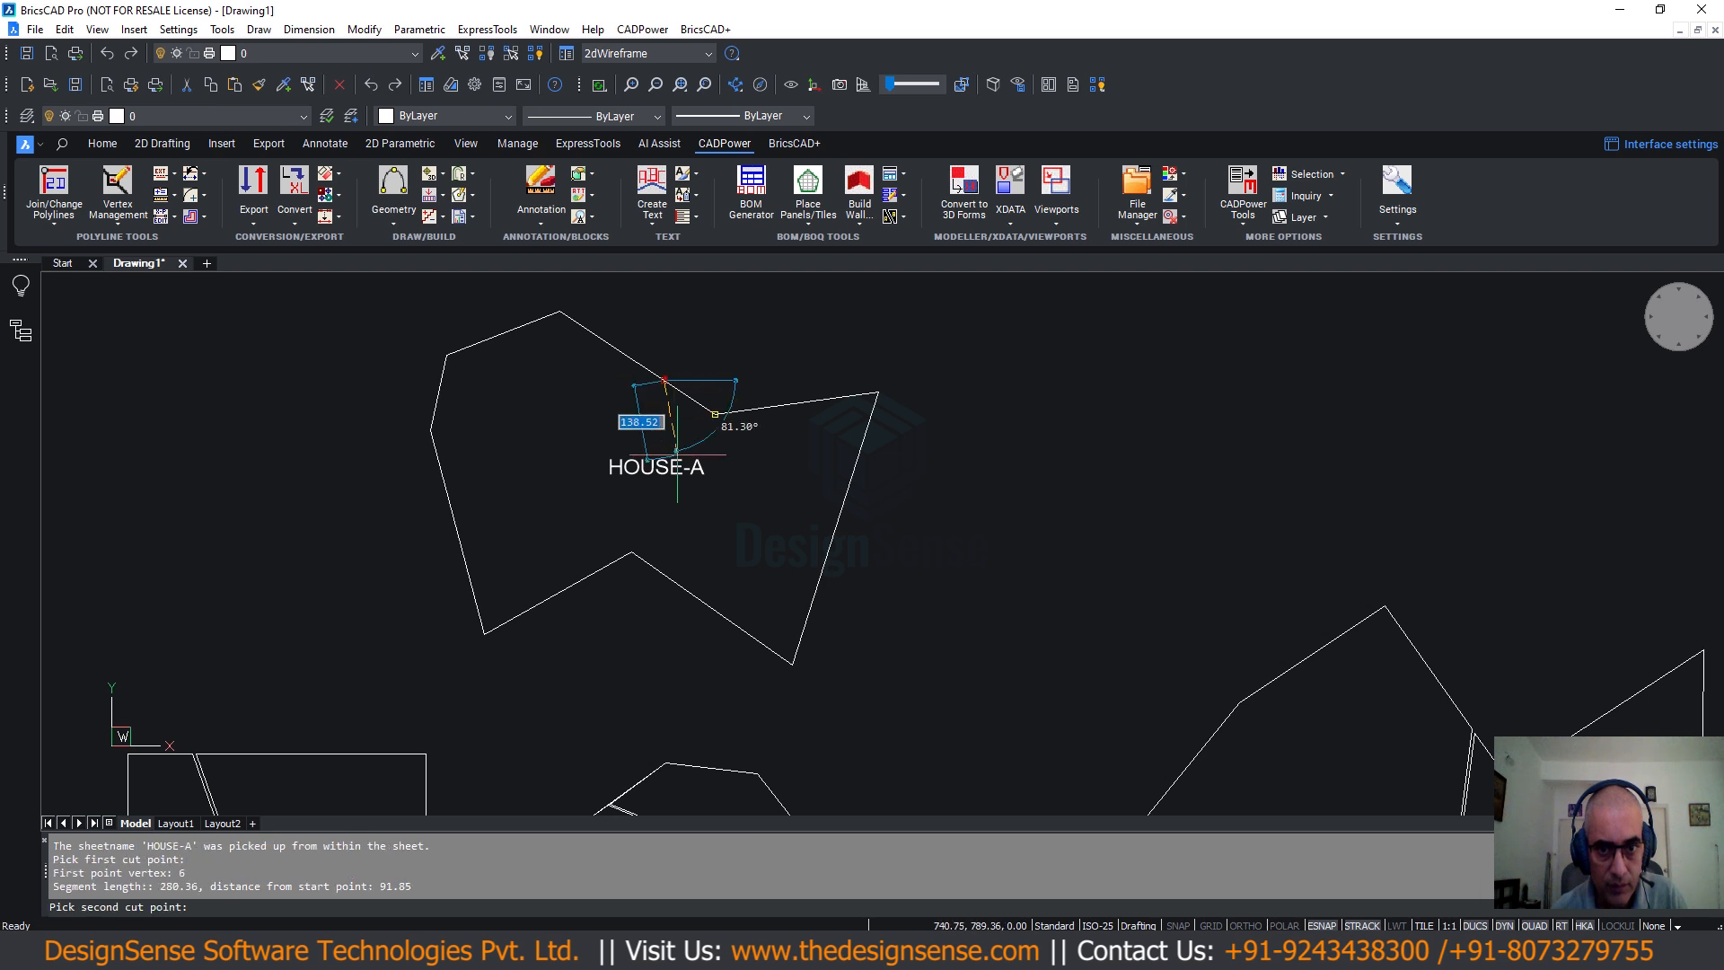
{"action": "left_click", "coordinate": [686, 588]}
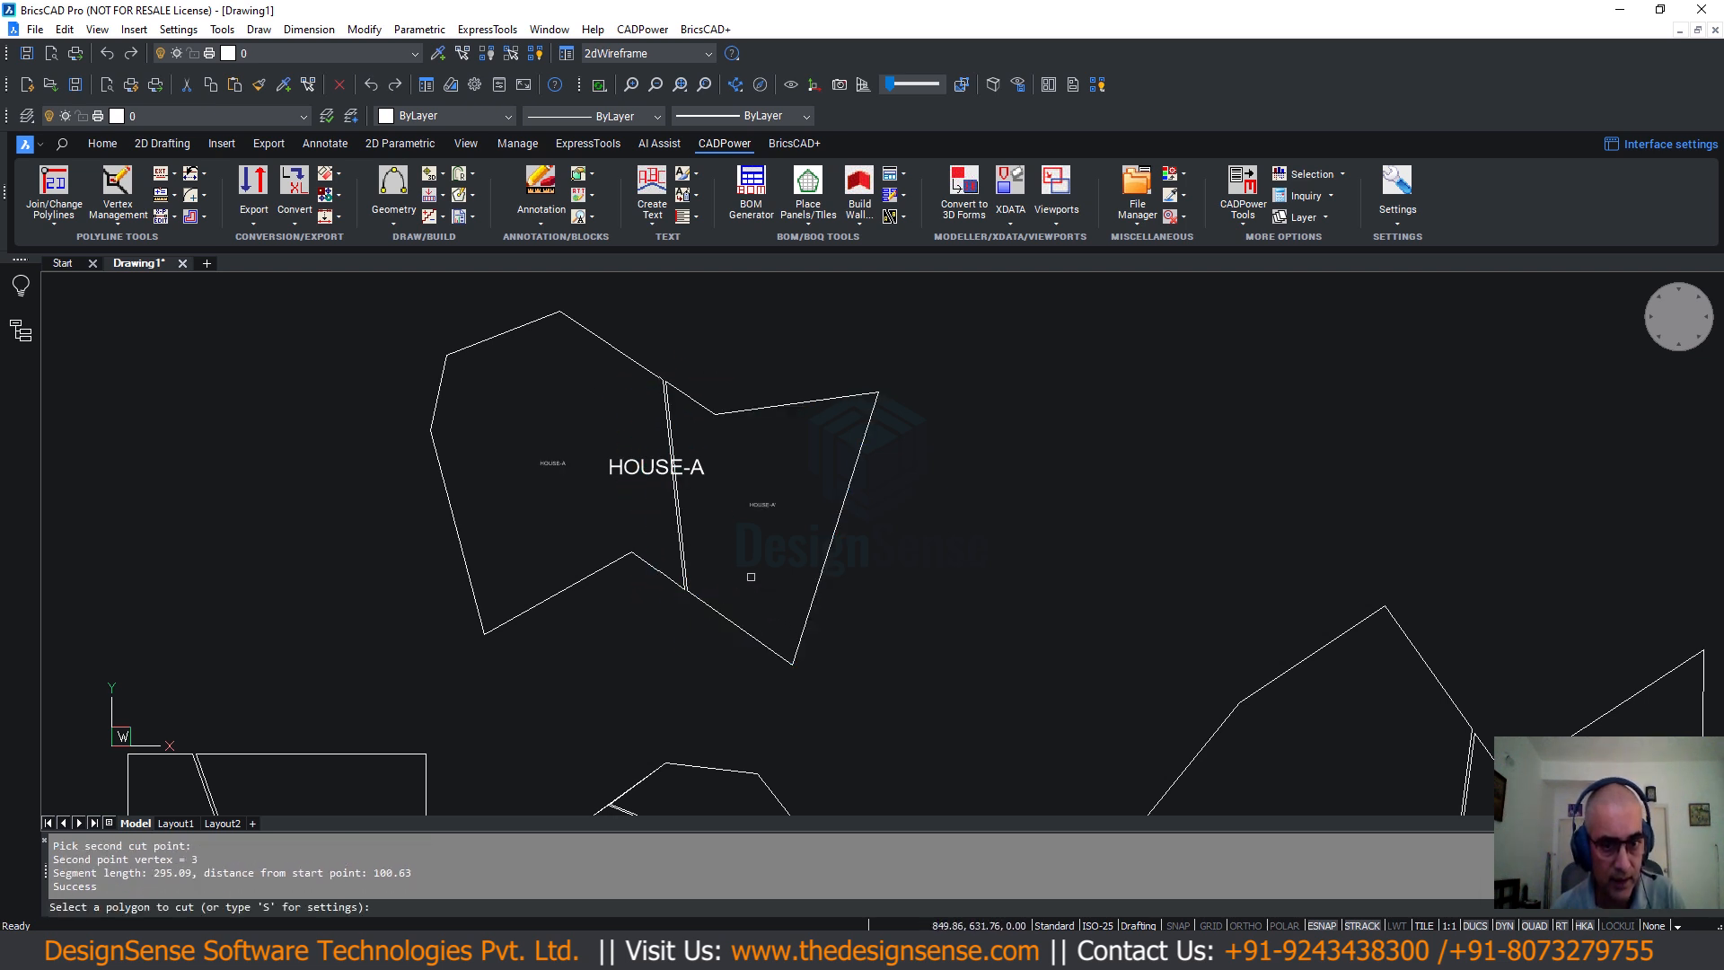
{"action": "key", "text": "Escape"}
{"action": "scroll", "coordinate": [637, 478], "scroll_direction": "up", "scroll_amount": 4}
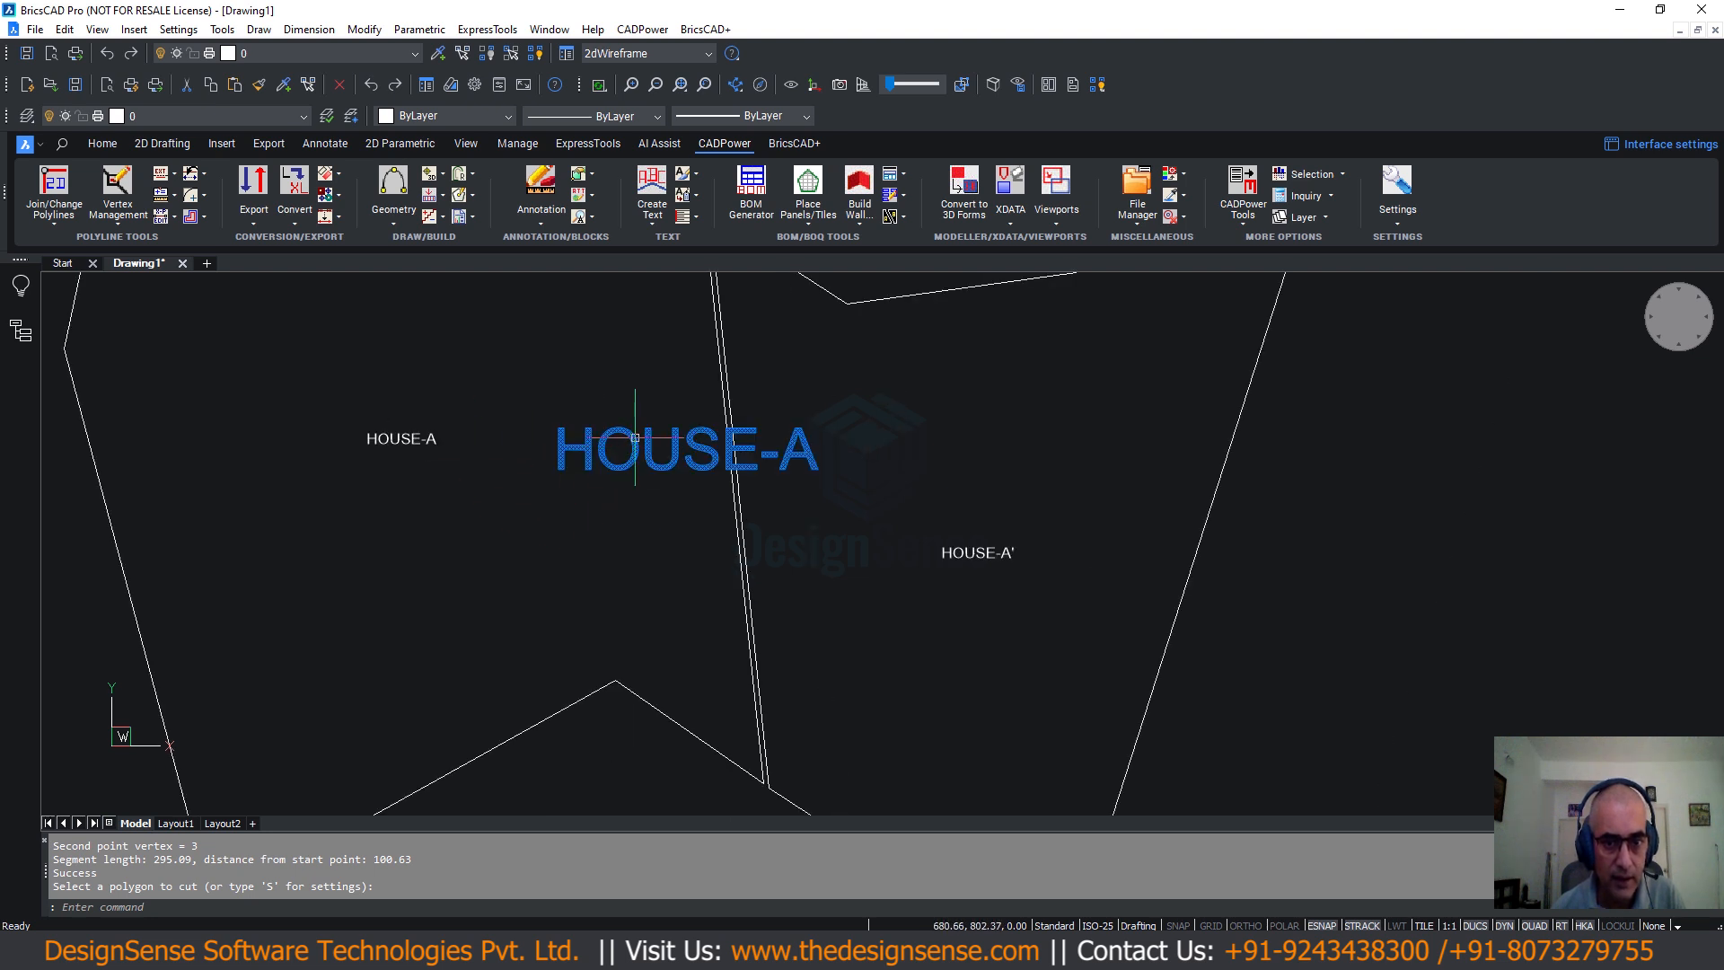
{"action": "mouse_move", "coordinate": [648, 477]}
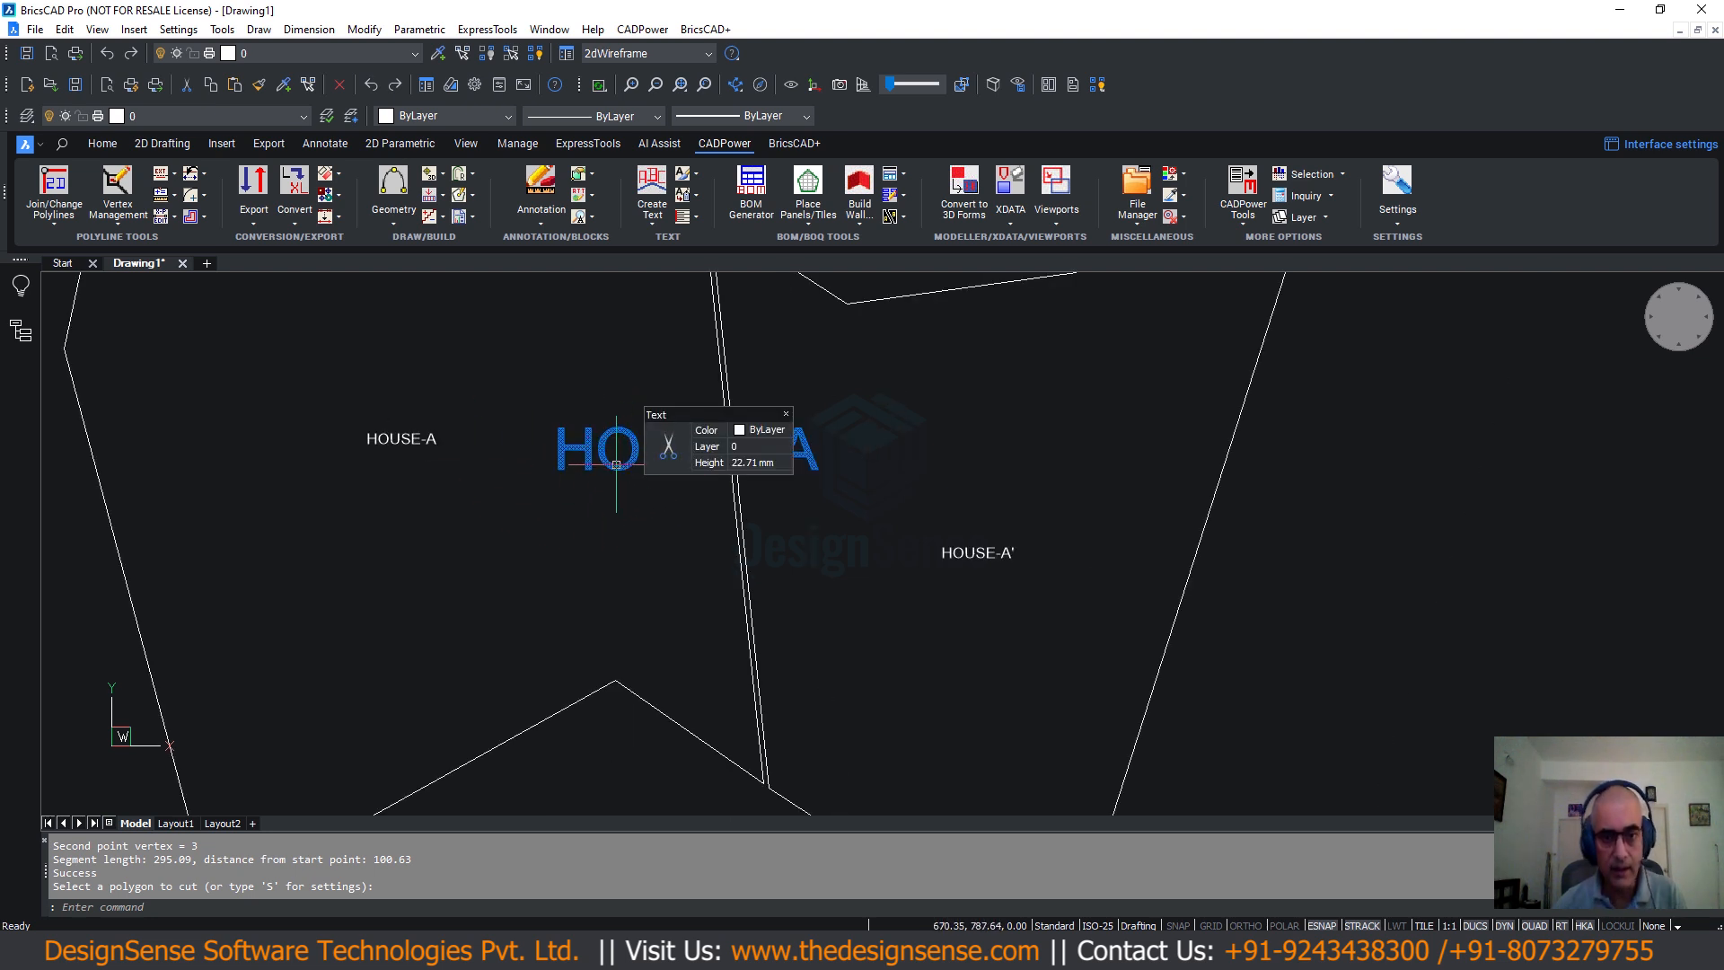
{"action": "scroll", "coordinate": [611, 474], "scroll_direction": "down", "scroll_amount": 3}
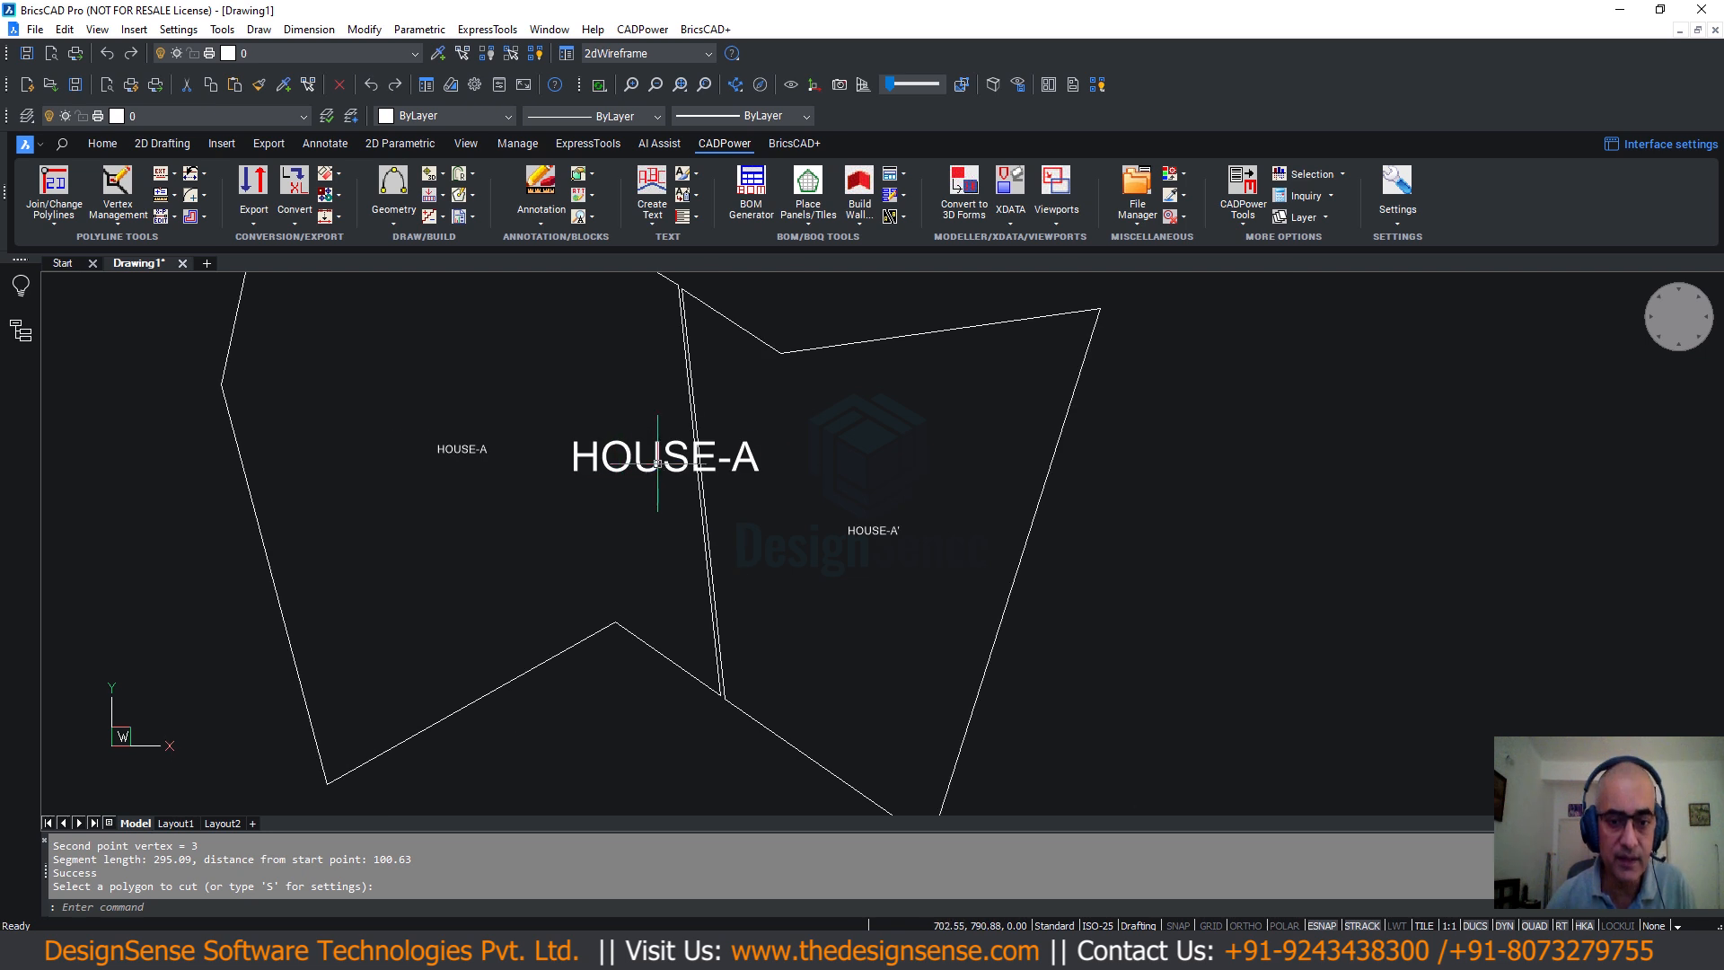
{"action": "scroll", "coordinate": [466, 438], "scroll_direction": "up", "scroll_amount": 2}
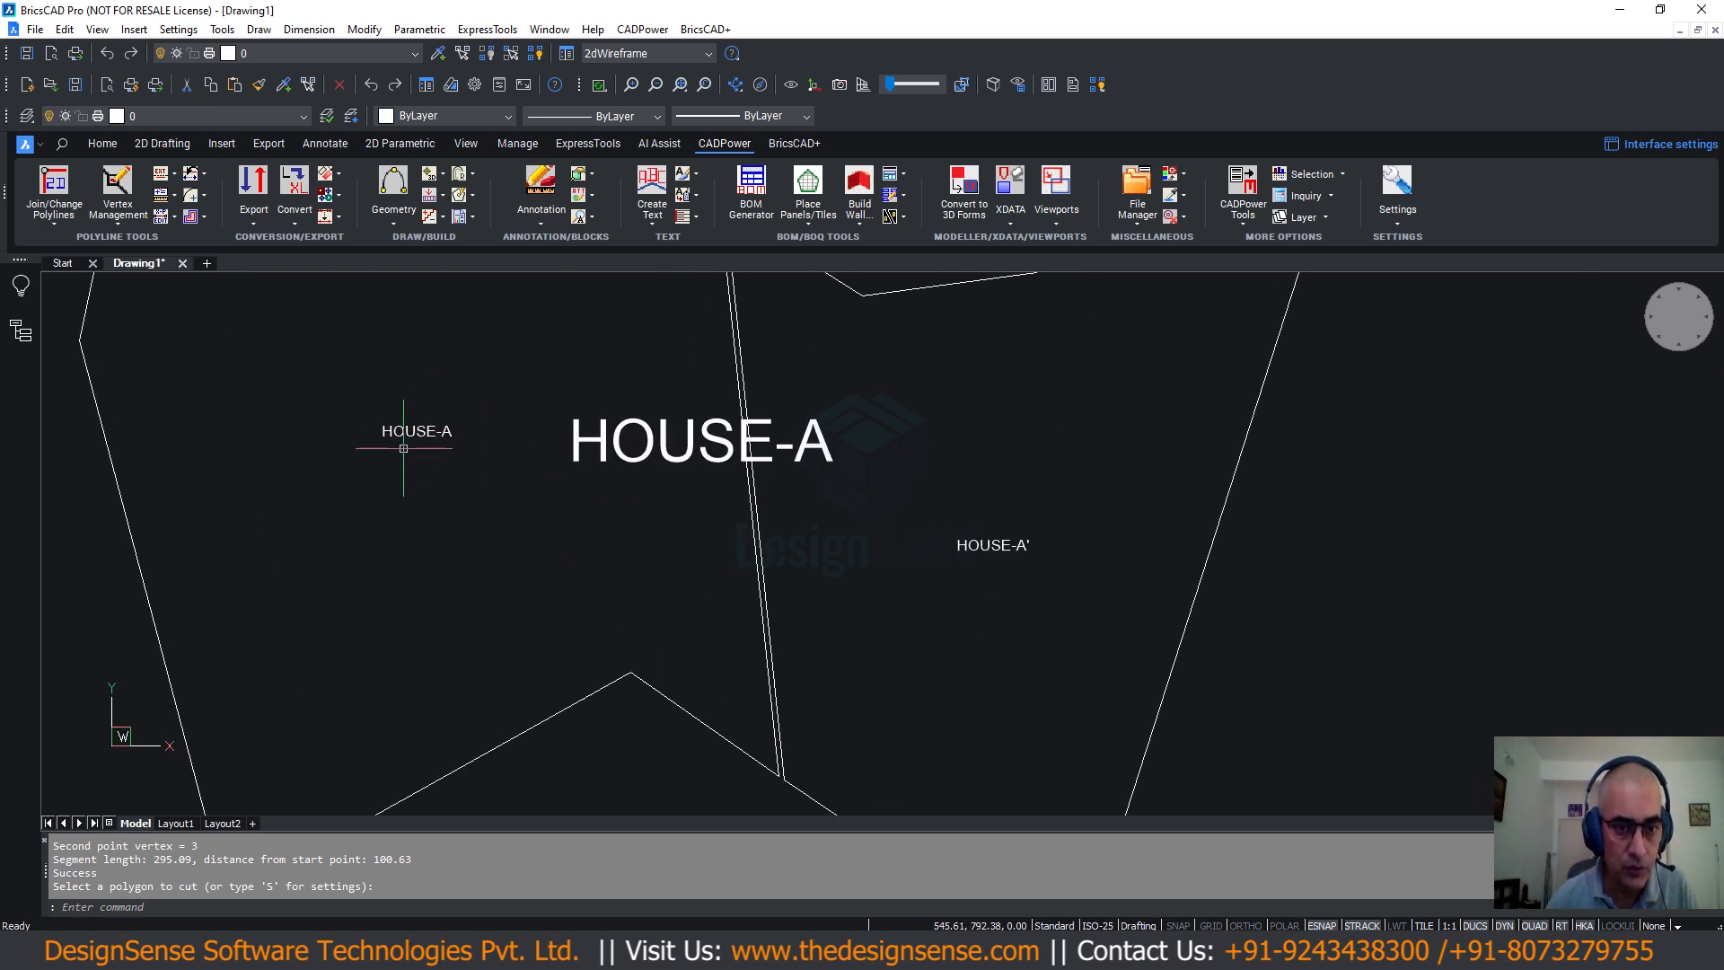
{"action": "scroll", "coordinate": [1016, 577], "scroll_direction": "up", "scroll_amount": 3}
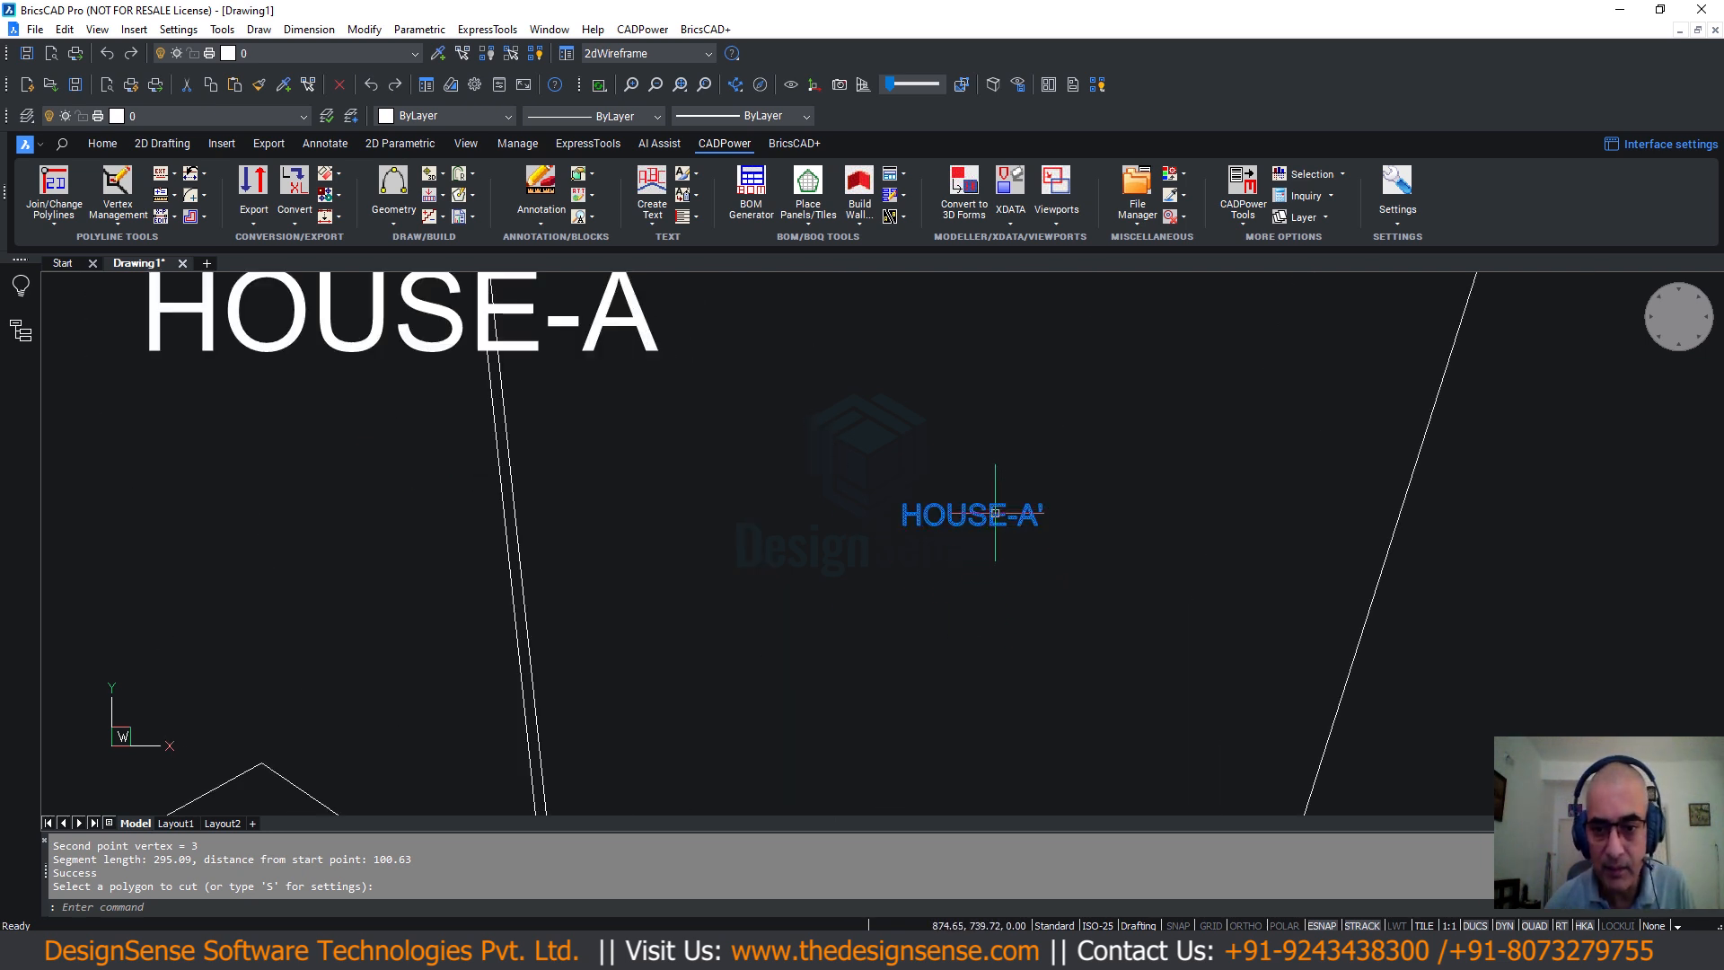
{"action": "mouse_move", "coordinate": [1023, 514]}
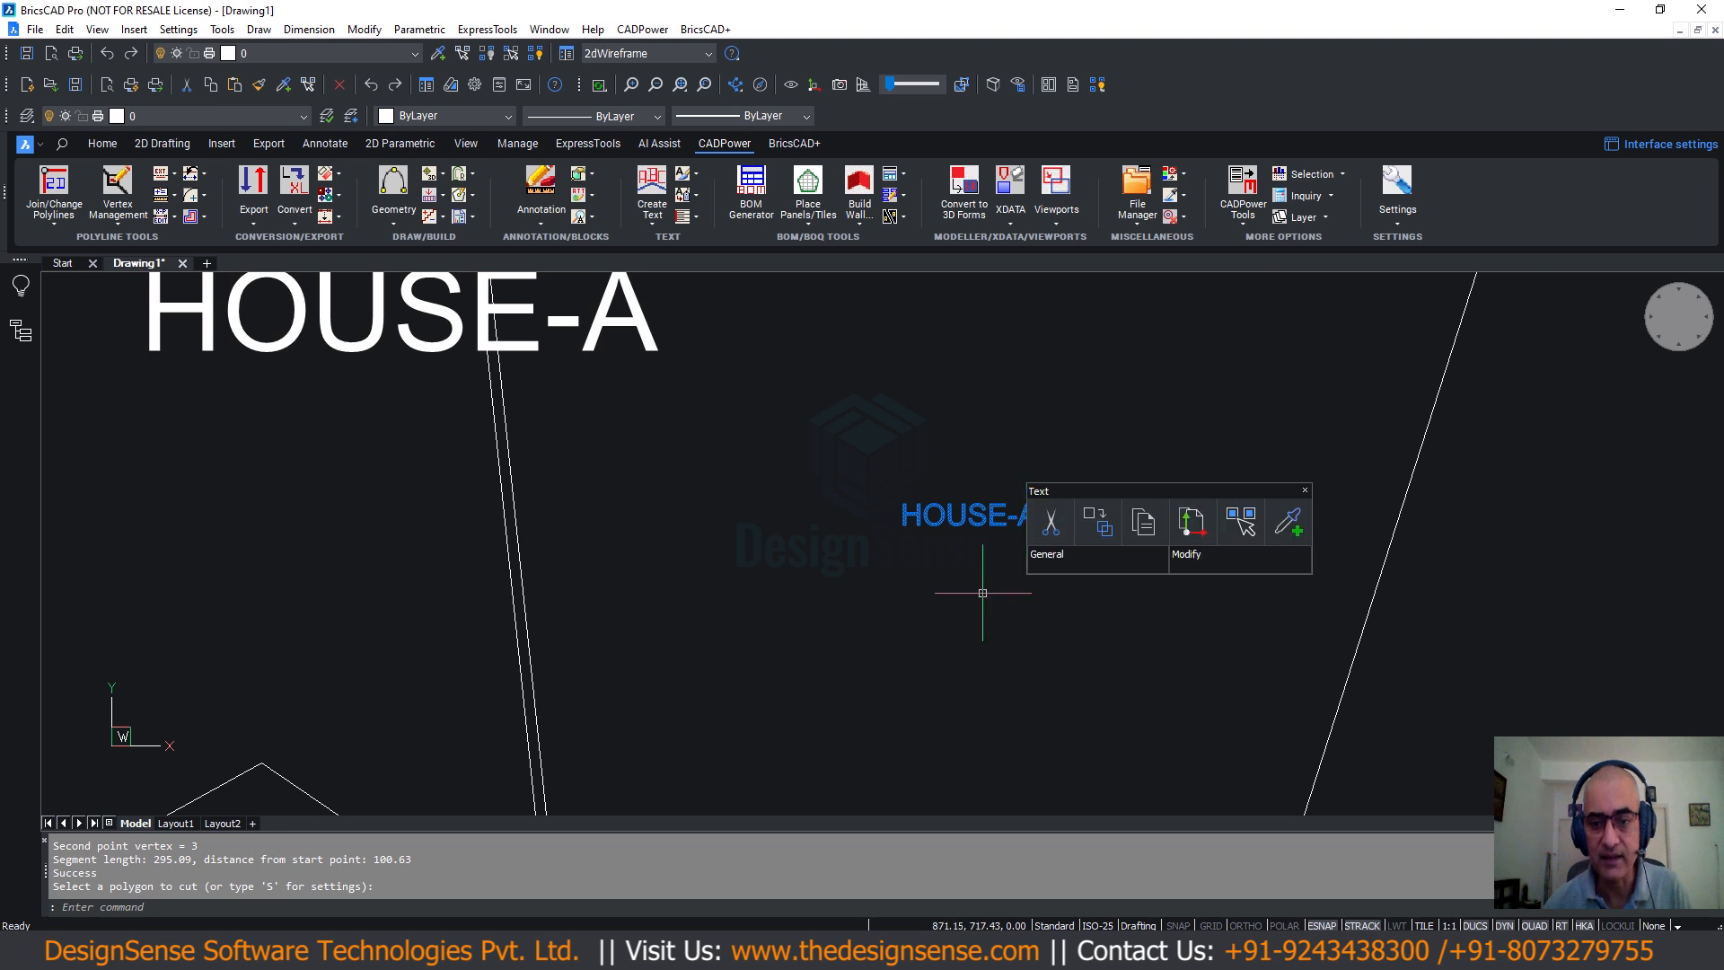
{"action": "scroll", "coordinate": [983, 592], "scroll_direction": "down", "scroll_amount": 2}
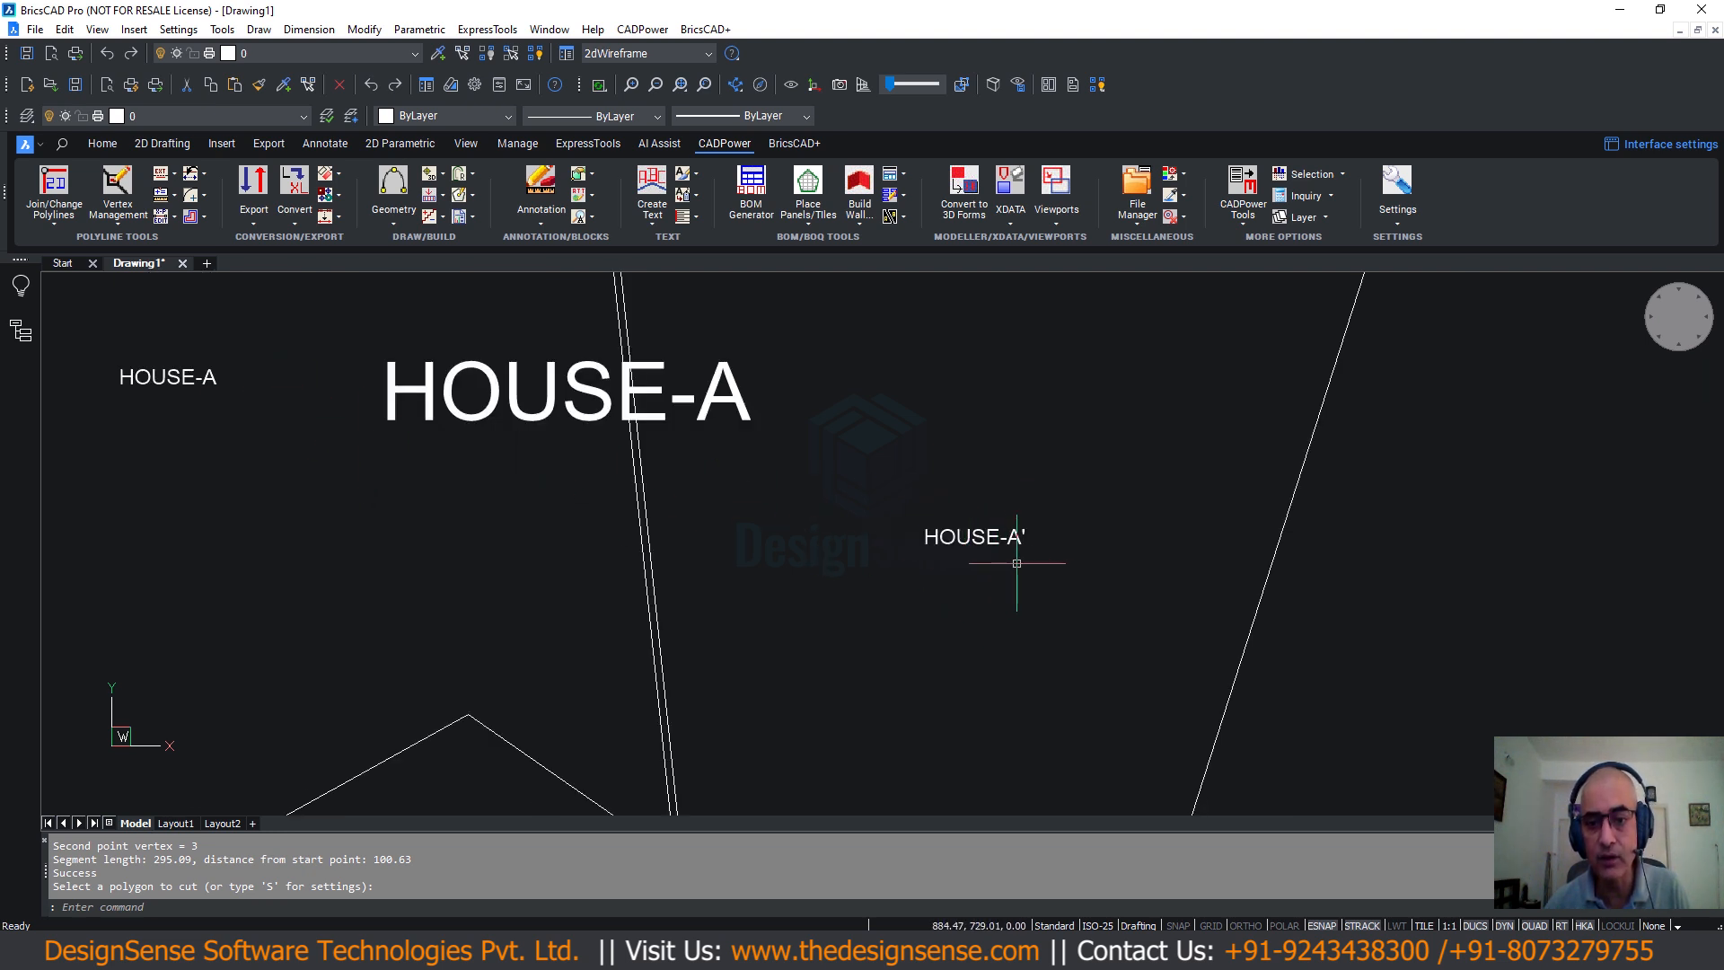
{"action": "scroll", "coordinate": [1028, 573], "scroll_direction": "down", "scroll_amount": 4}
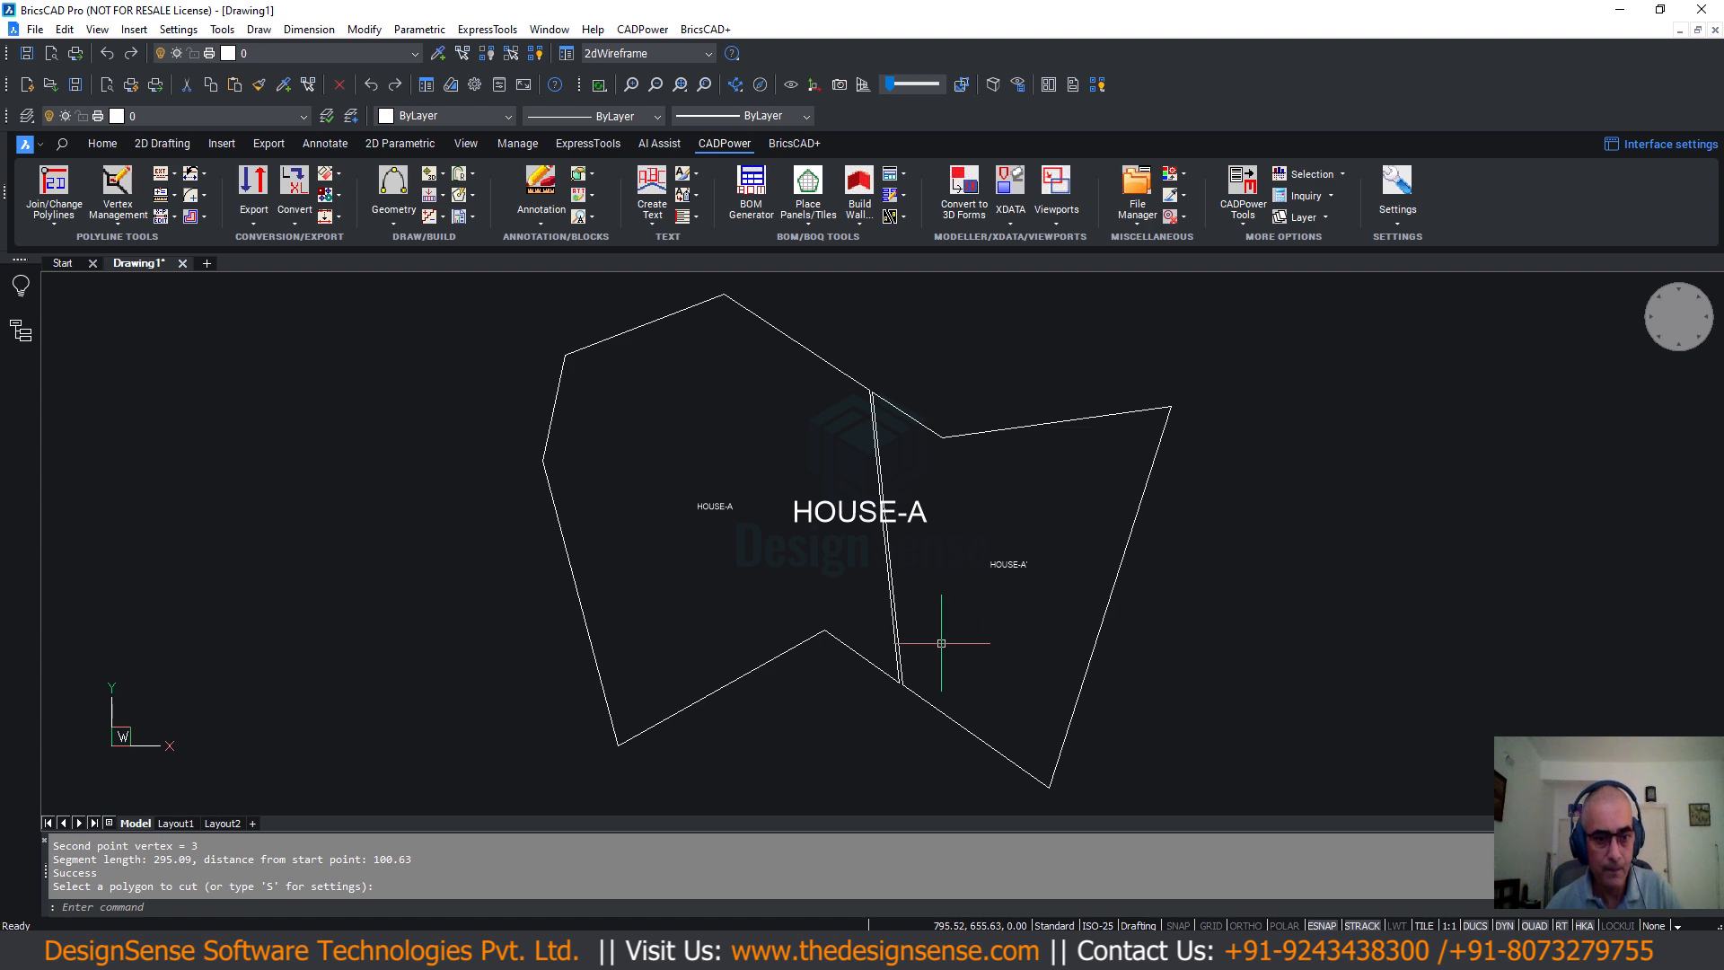
Cancel the repeated cut prompt and show CADPower's BOM/BOQ Tools > Panels, Layouts and Sizing list.
{"action": "scroll", "coordinate": [941, 643], "scroll_direction": "down", "scroll_amount": 5}
{"action": "key", "text": "Escape"}
{"action": "left_click", "coordinate": [643, 29]}
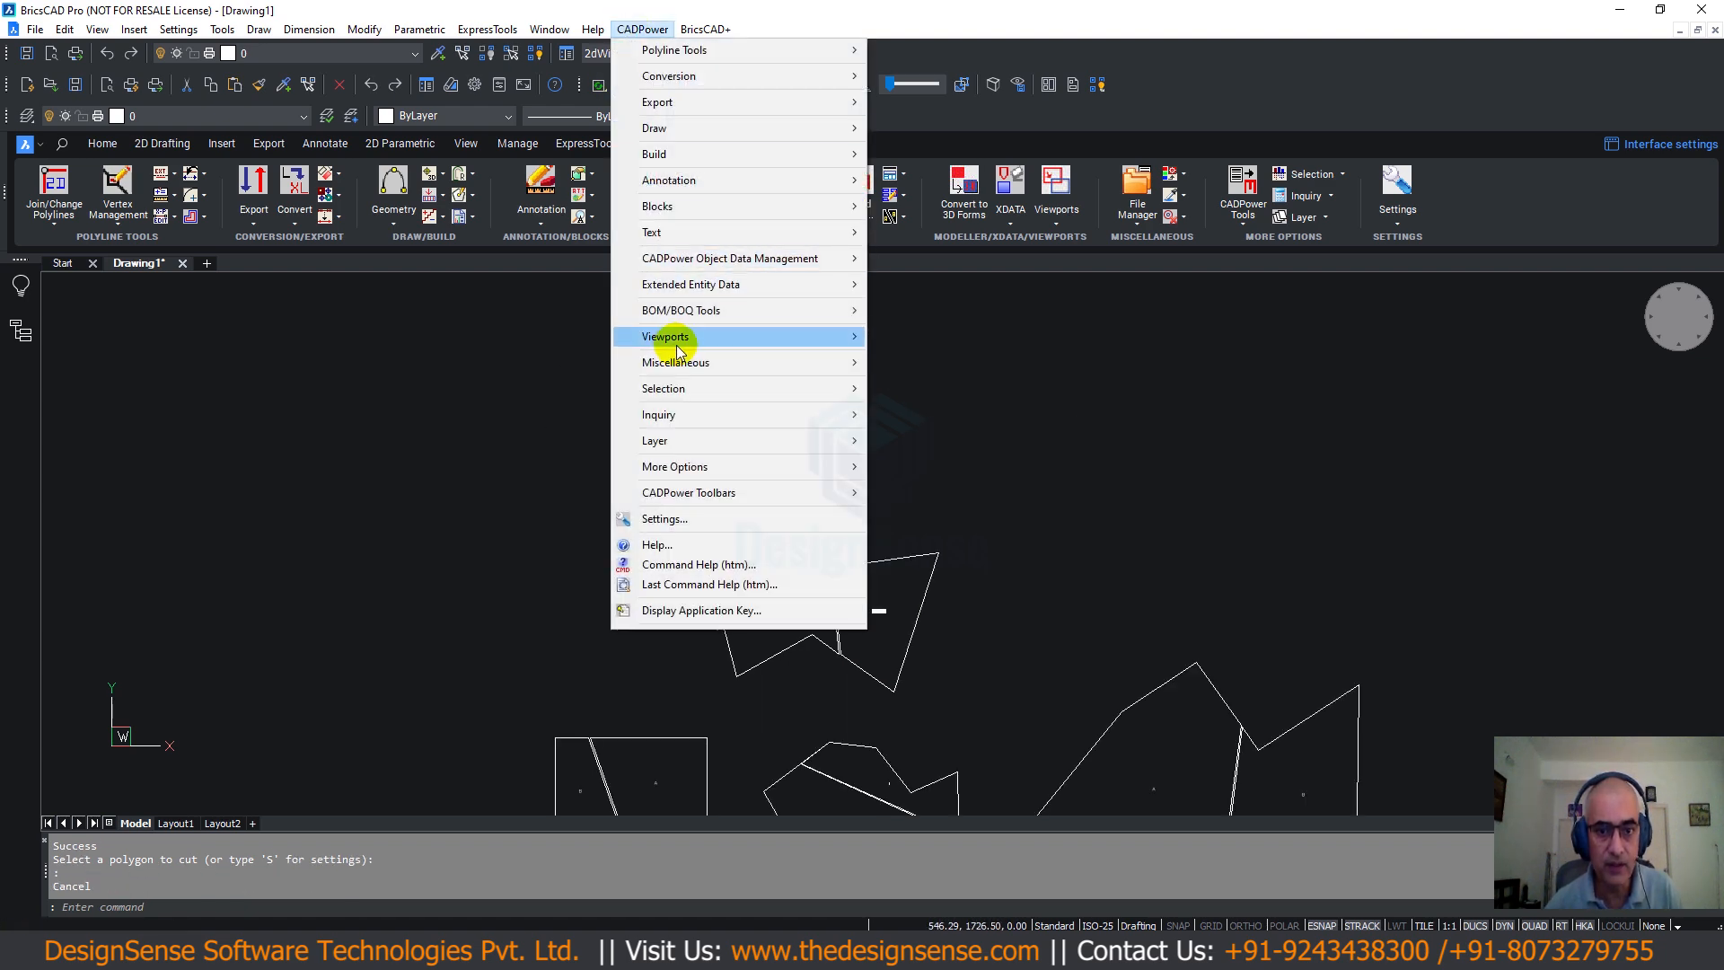
{"action": "mouse_move", "coordinate": [660, 310]}
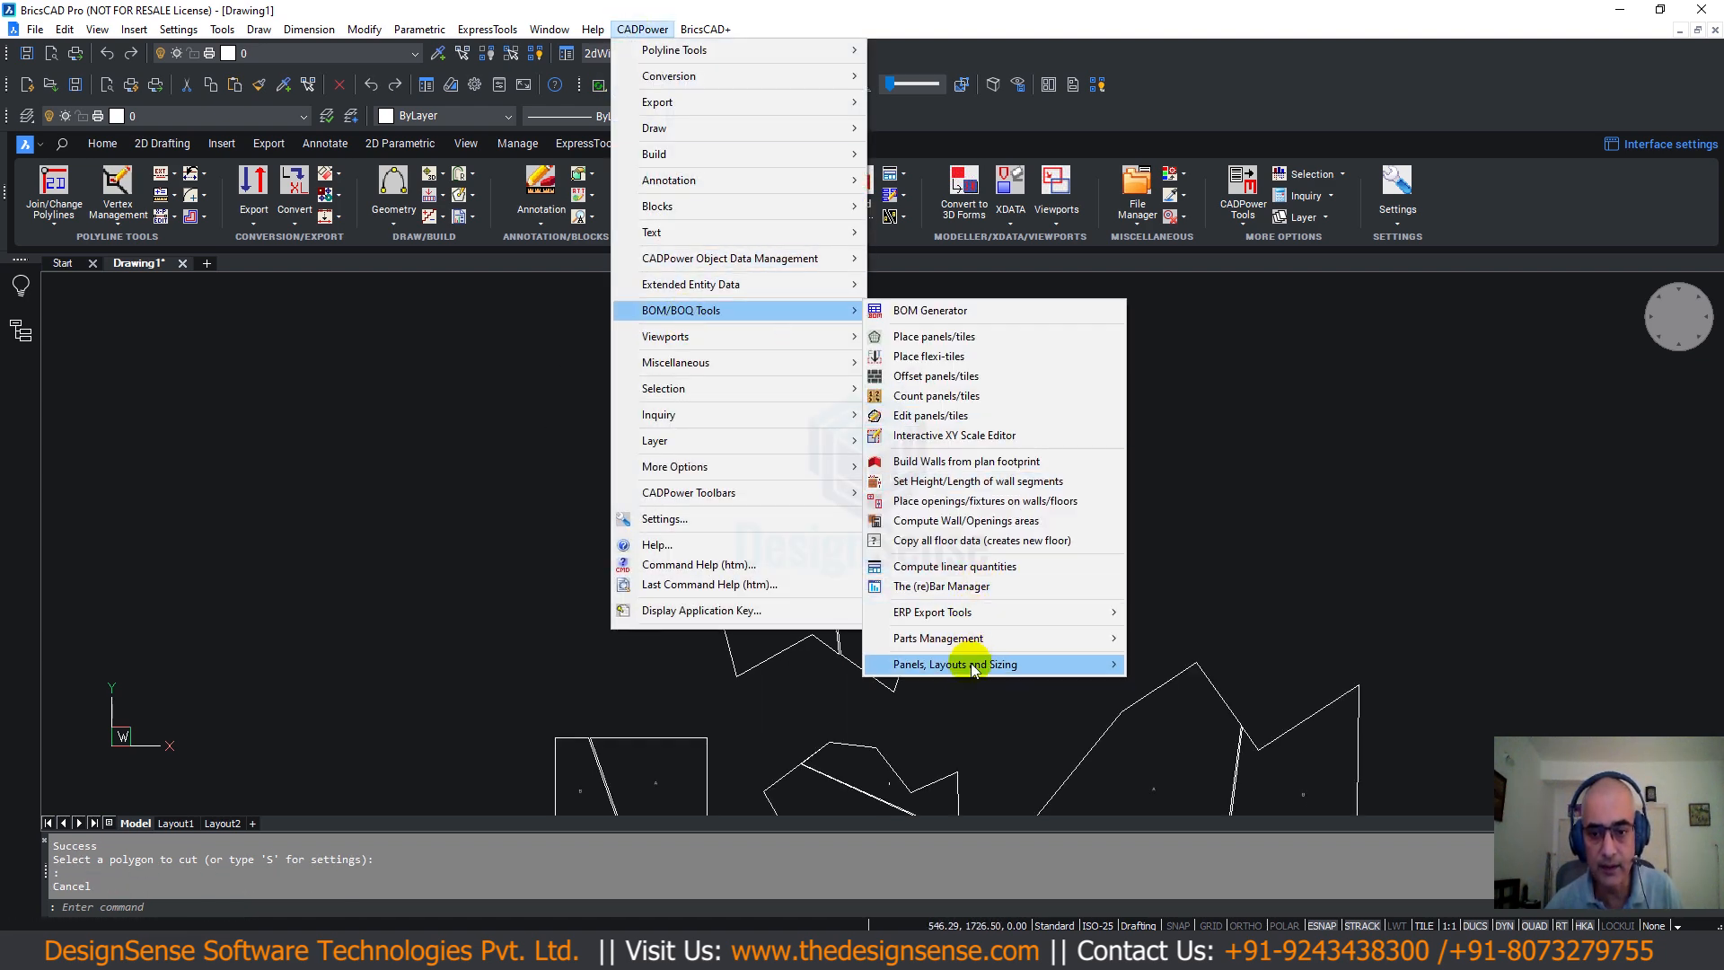
{"action": "mouse_move", "coordinate": [974, 670]}
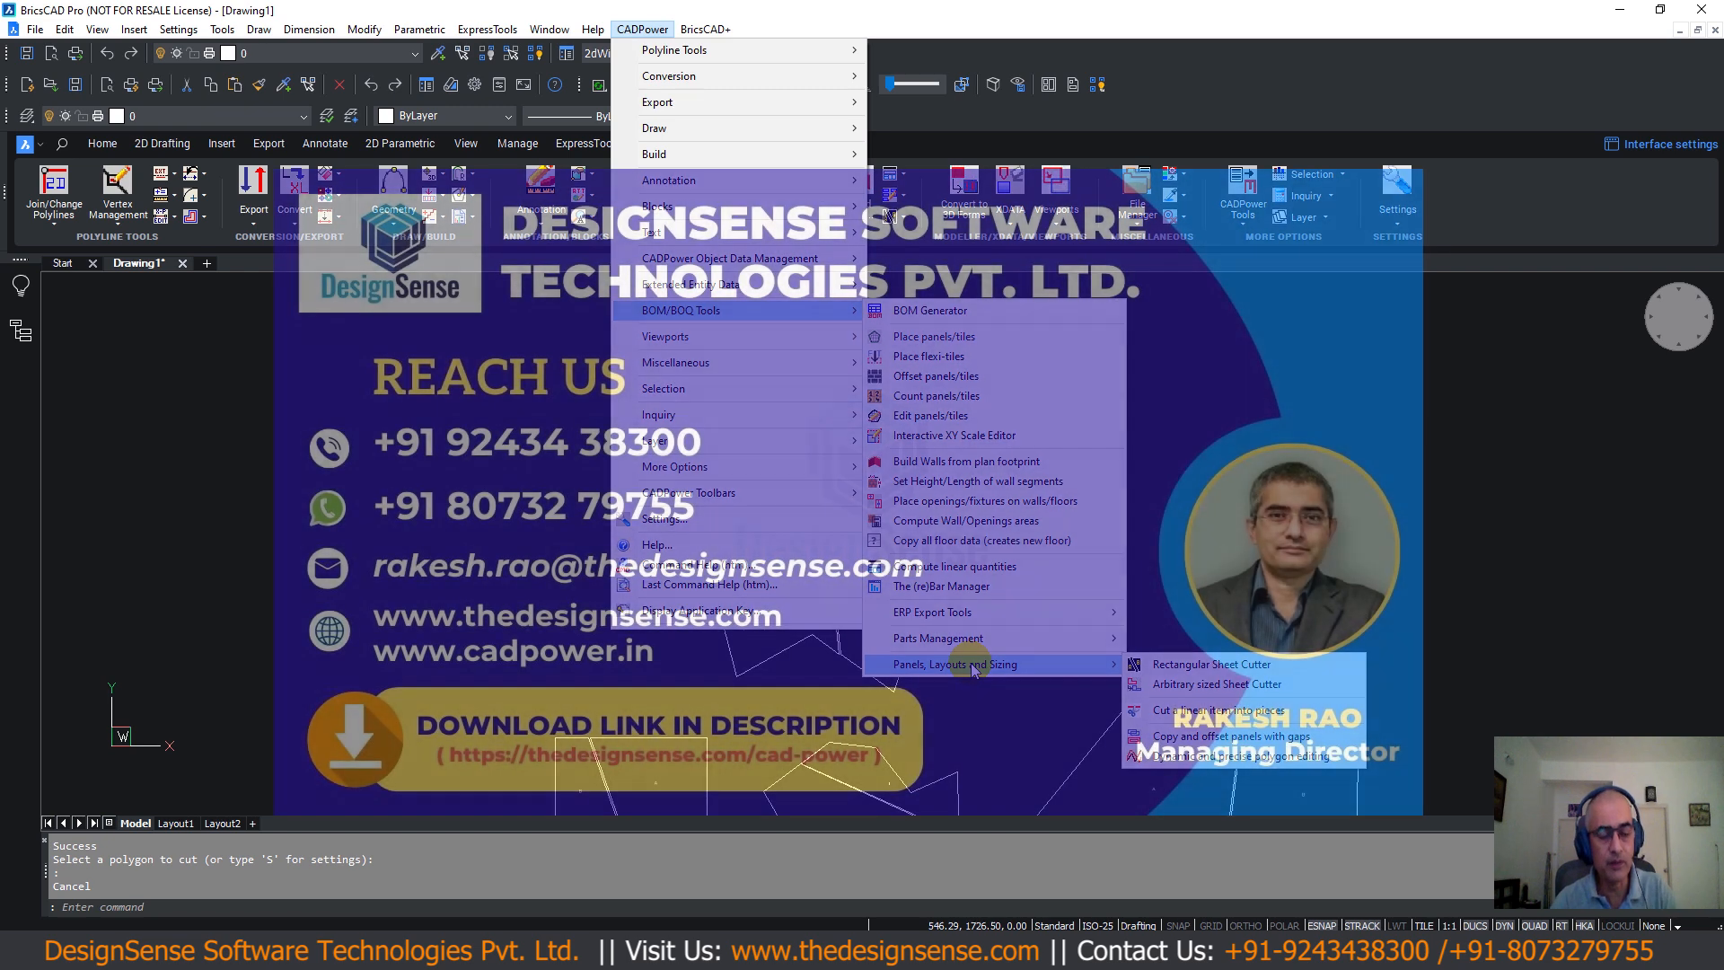